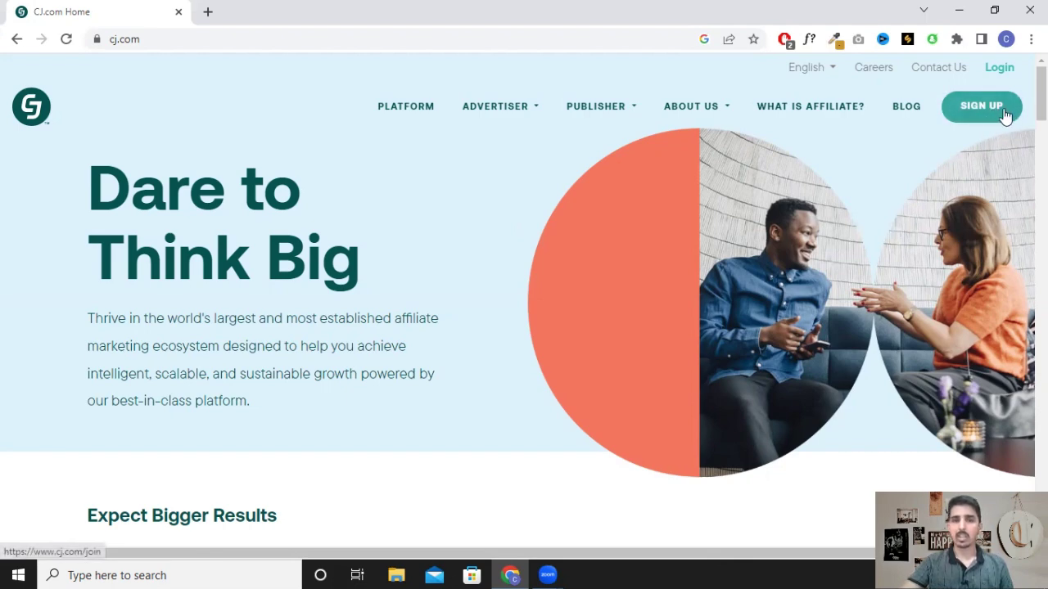
Step: Go to the CJ join page and open the sign-up form for publishers
left_click(989, 114)
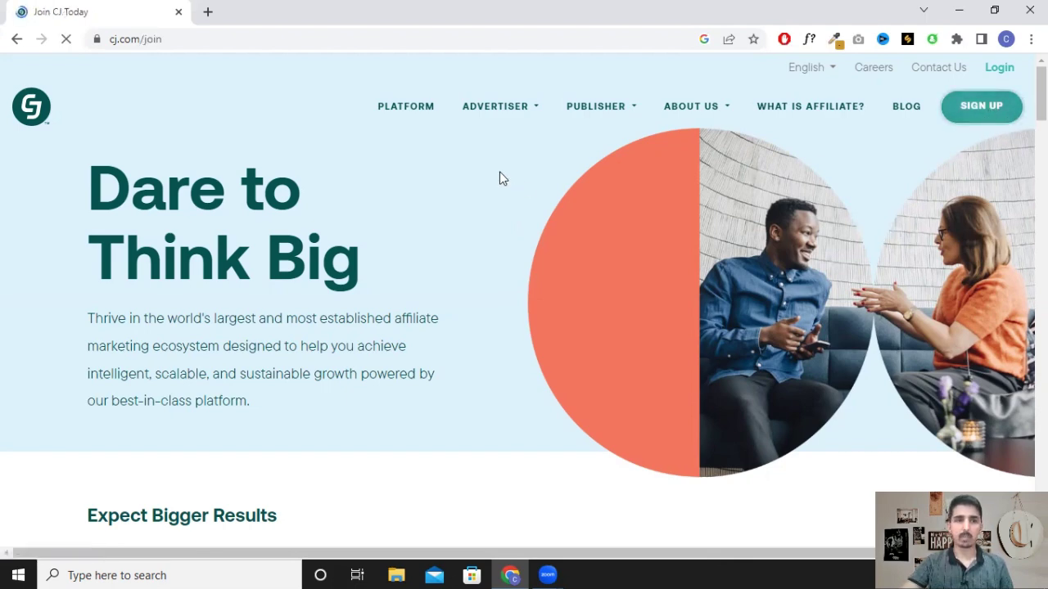
scroll(501, 223, "down", 3)
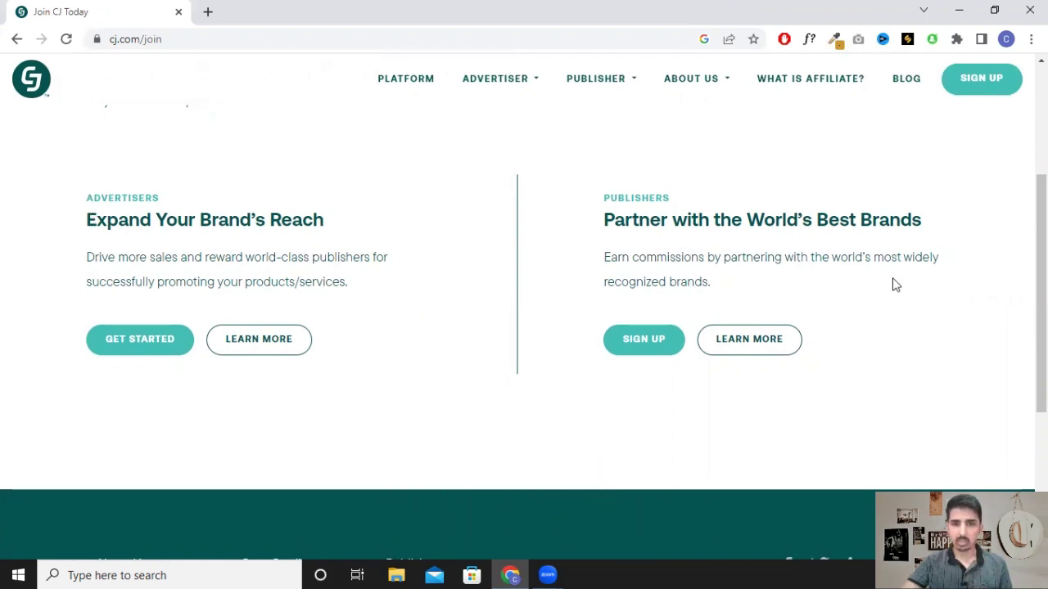
left_click_drag(93, 195, 320, 219)
left_click(518, 242)
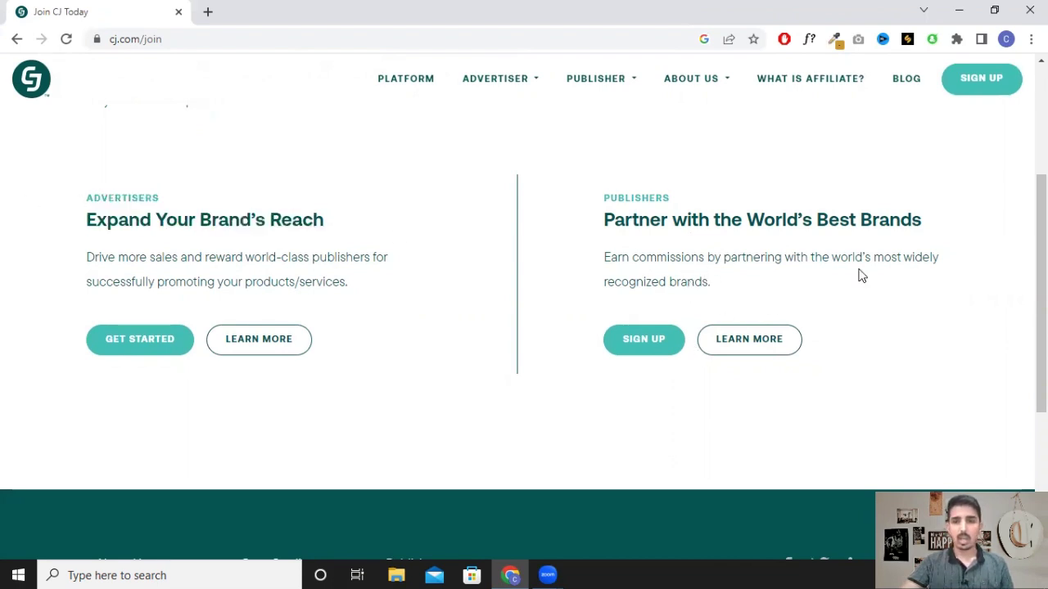
left_click_drag(611, 198, 926, 225)
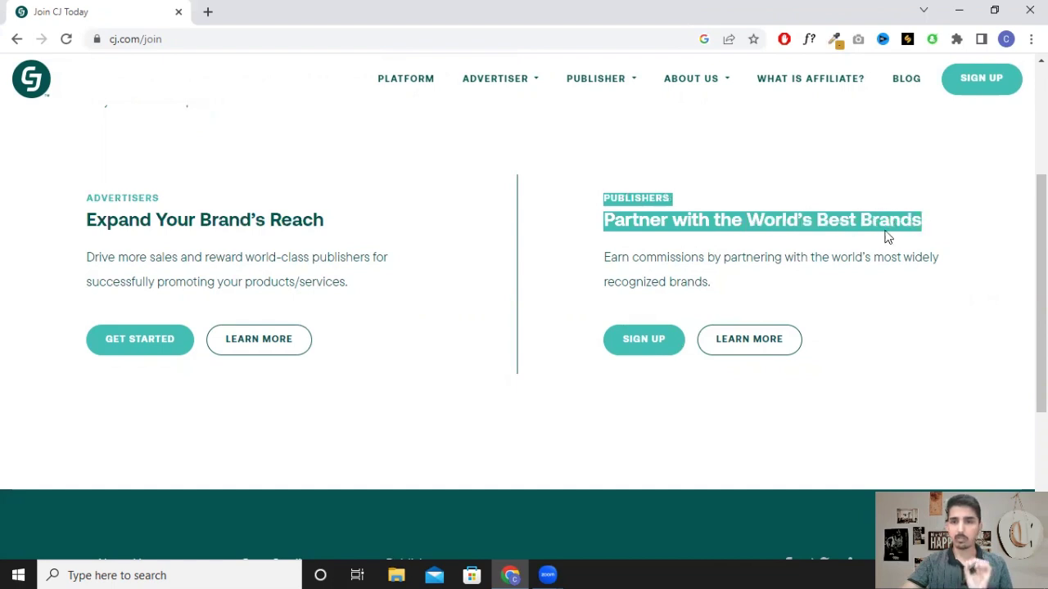
left_click(897, 223)
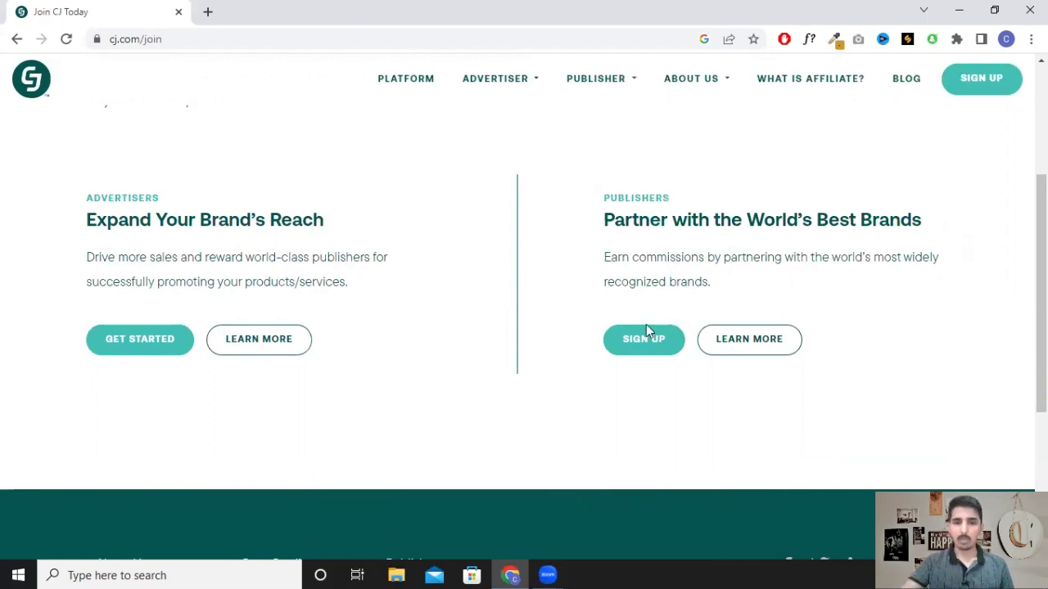
left_click(641, 344)
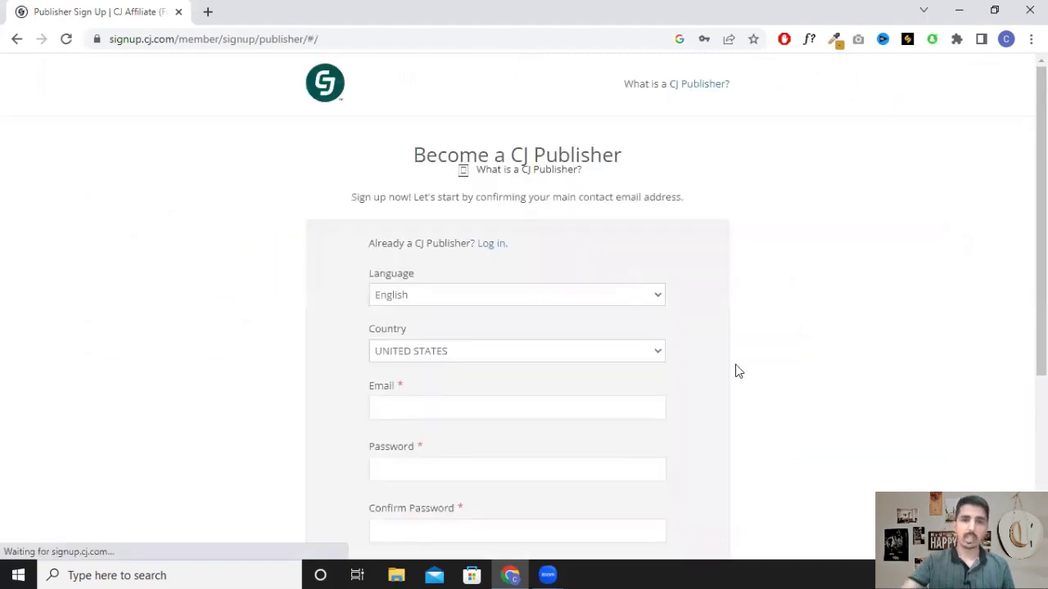
Step: Set the country in the publisher sign-up form to PAKISTAN
scroll(746, 292, "down", 2)
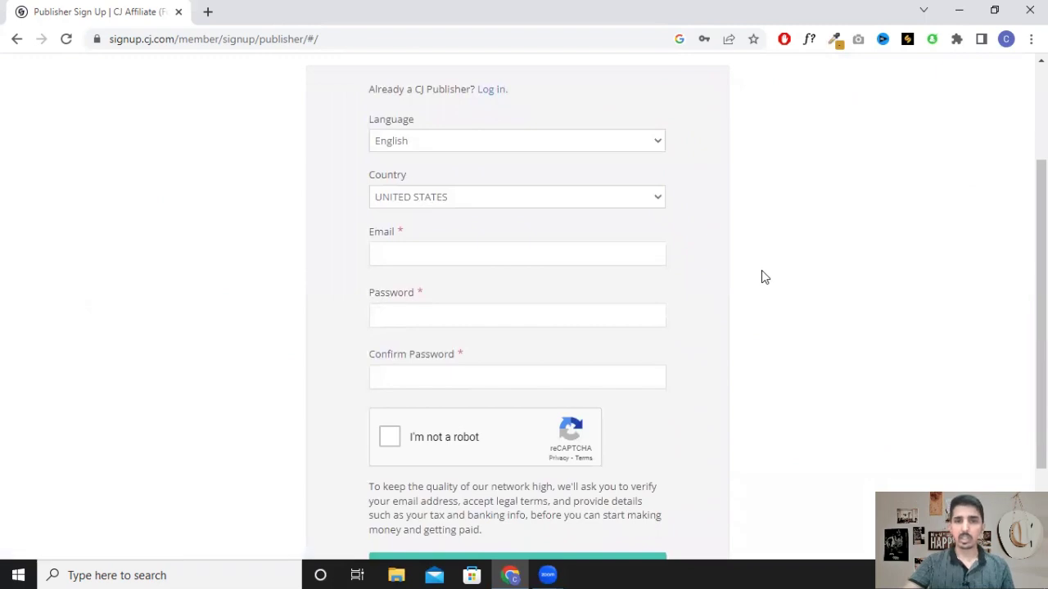
left_click(525, 198)
type("p")
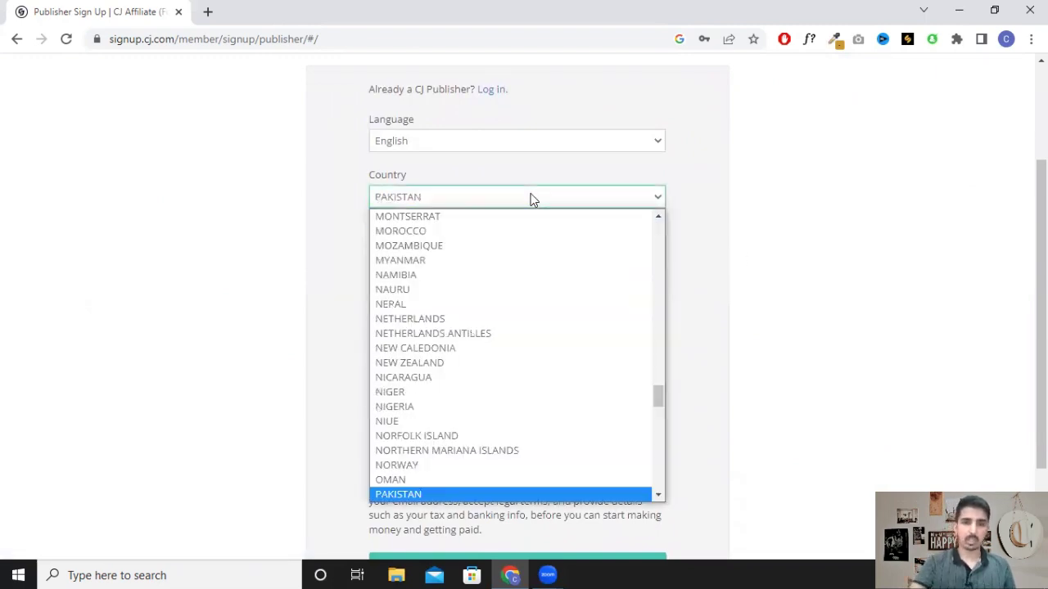
key("Return")
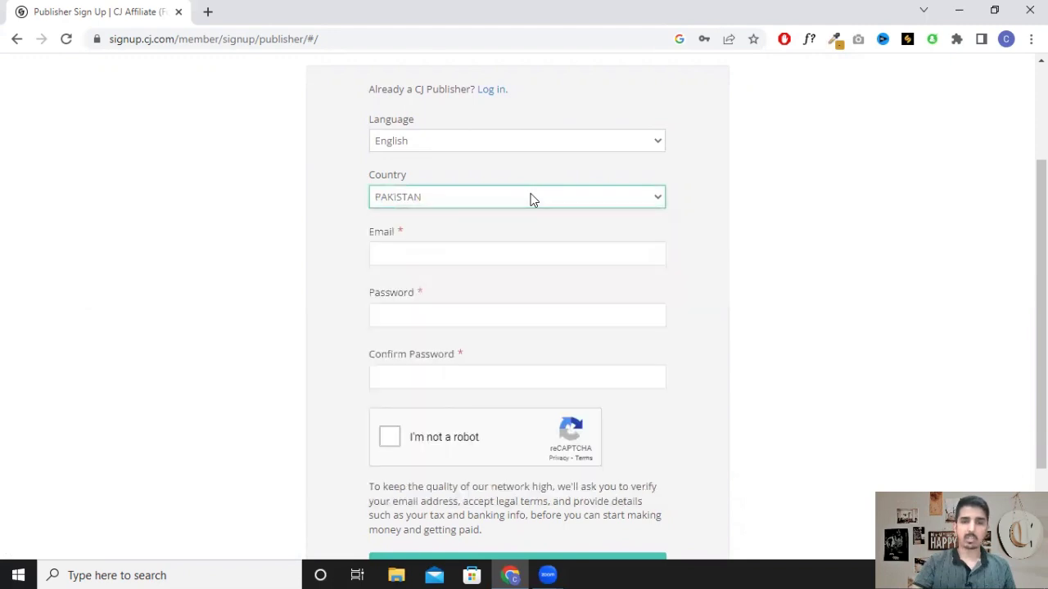
Step: Fill in the account email address, the password and the password confirmation in the sign-up form
left_click(559, 261)
left_click(553, 311)
scroll(692, 268, "down", 2)
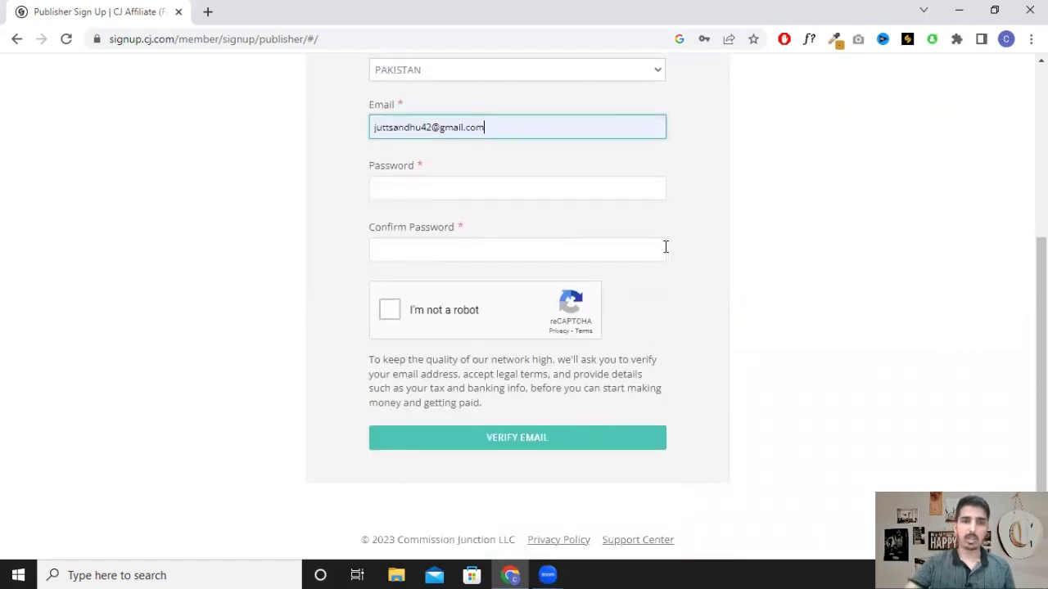
left_click(592, 188)
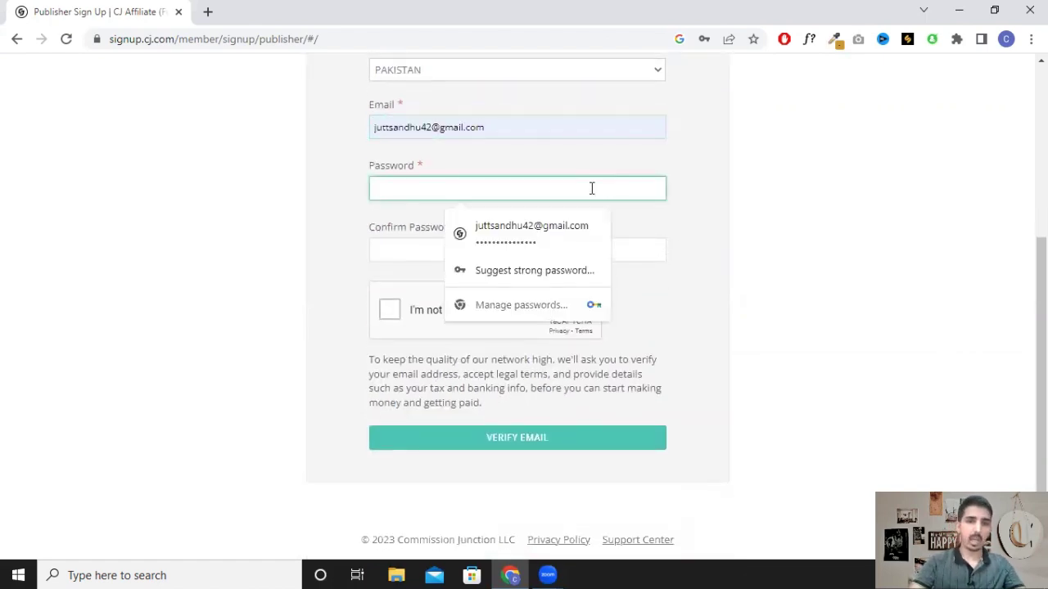
left_click(404, 255)
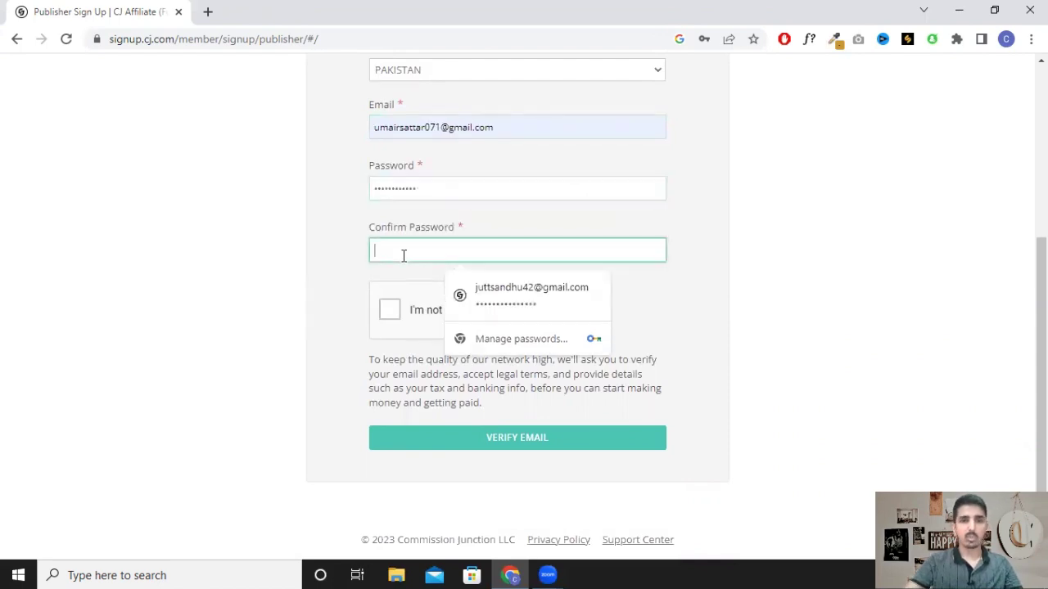
type("••")
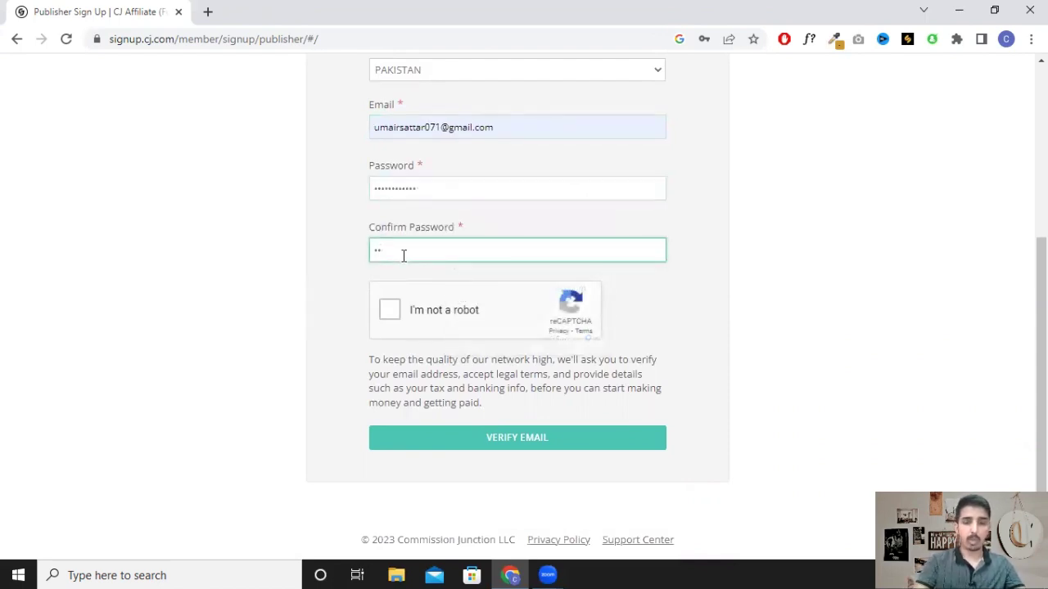
type("••••••••••")
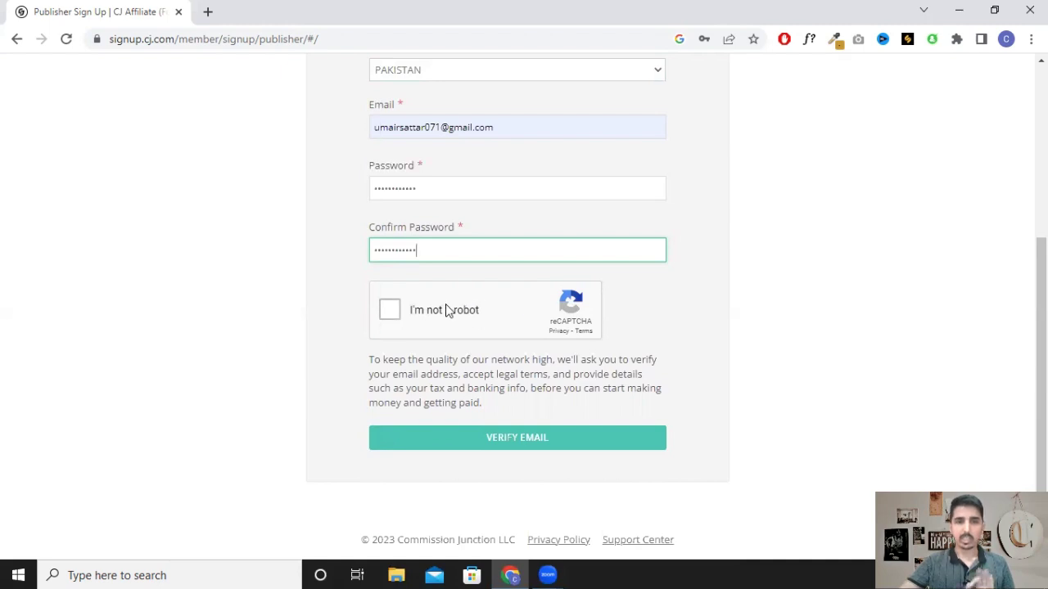
Step: Complete the reCAPTCHA check and submit the form for email verification, saving the login in the browser
left_click(391, 315)
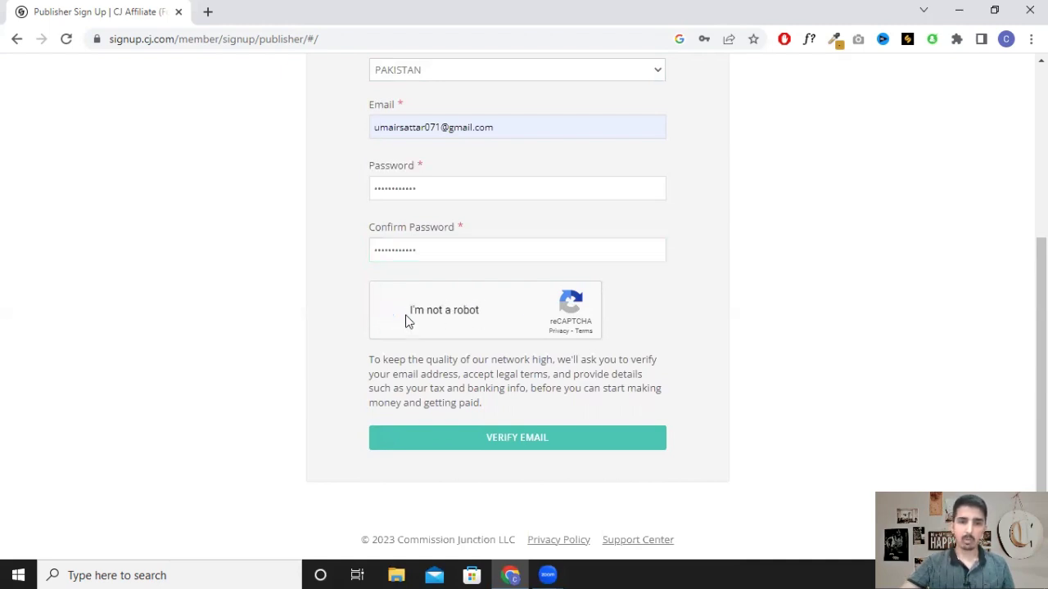
left_click(526, 449)
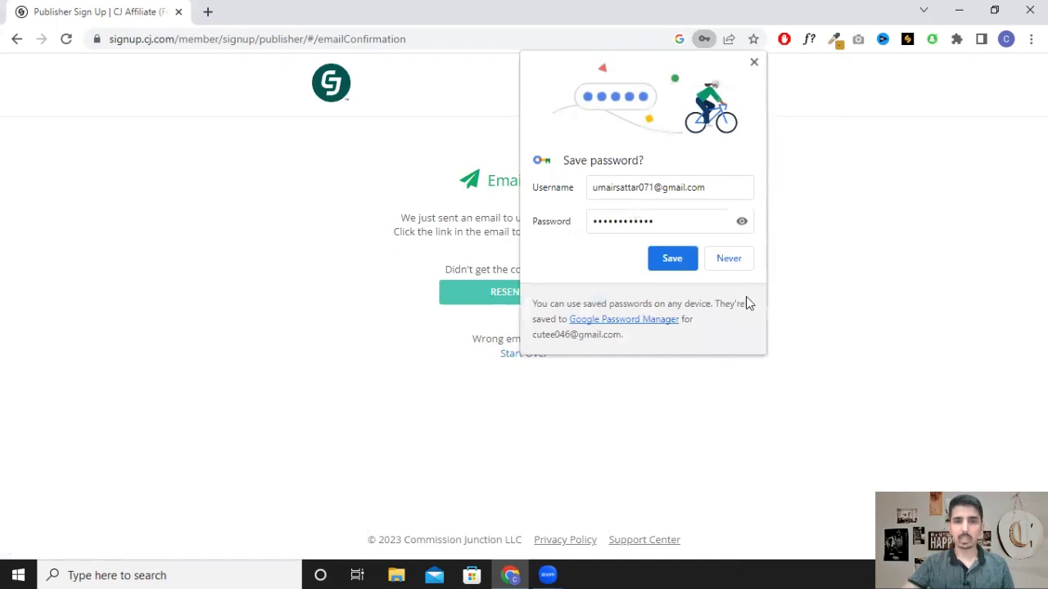
left_click(672, 258)
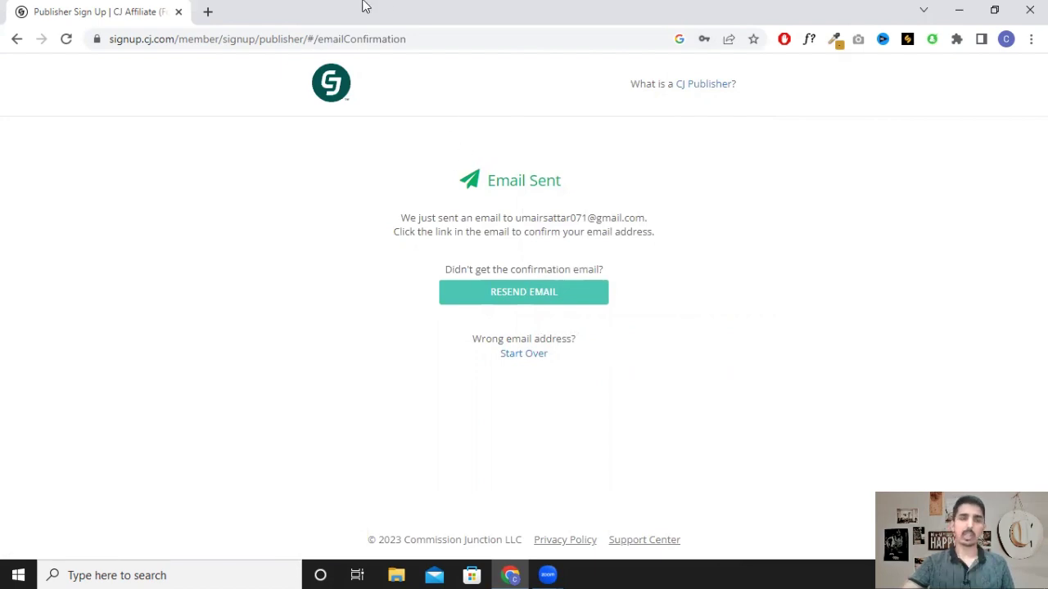
Step: Open Gmail in a new browser tab and confirm the address through the account creation link in the CJ Affiliate email
left_click(207, 12)
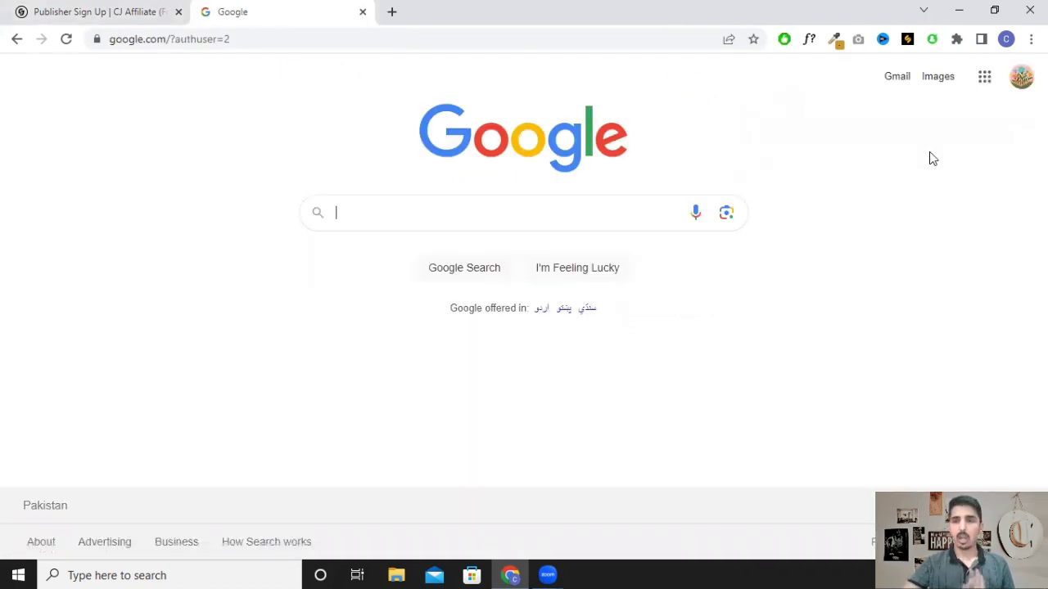
left_click(899, 82)
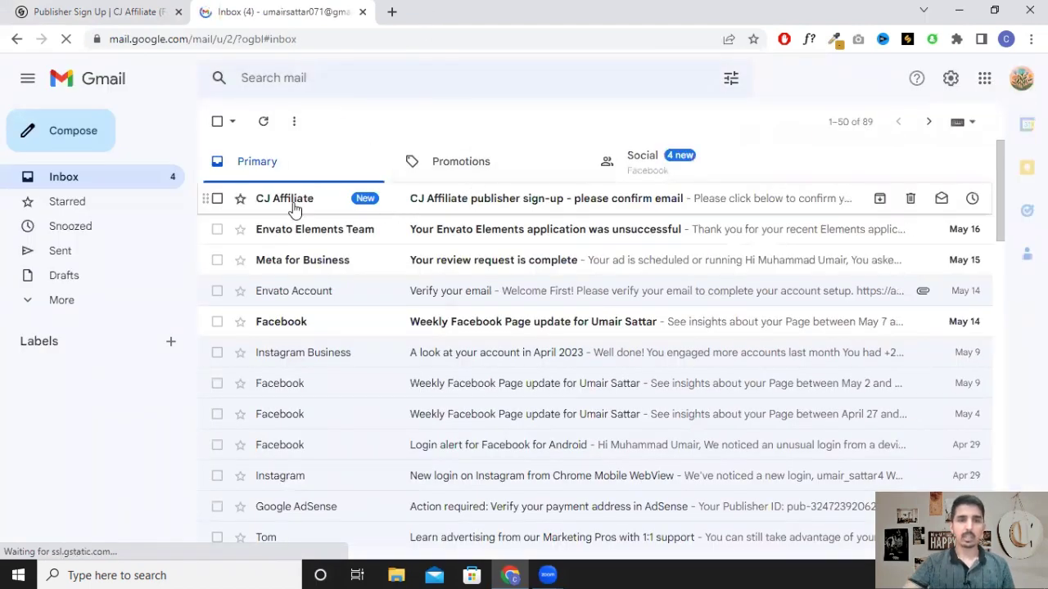
left_click(480, 204)
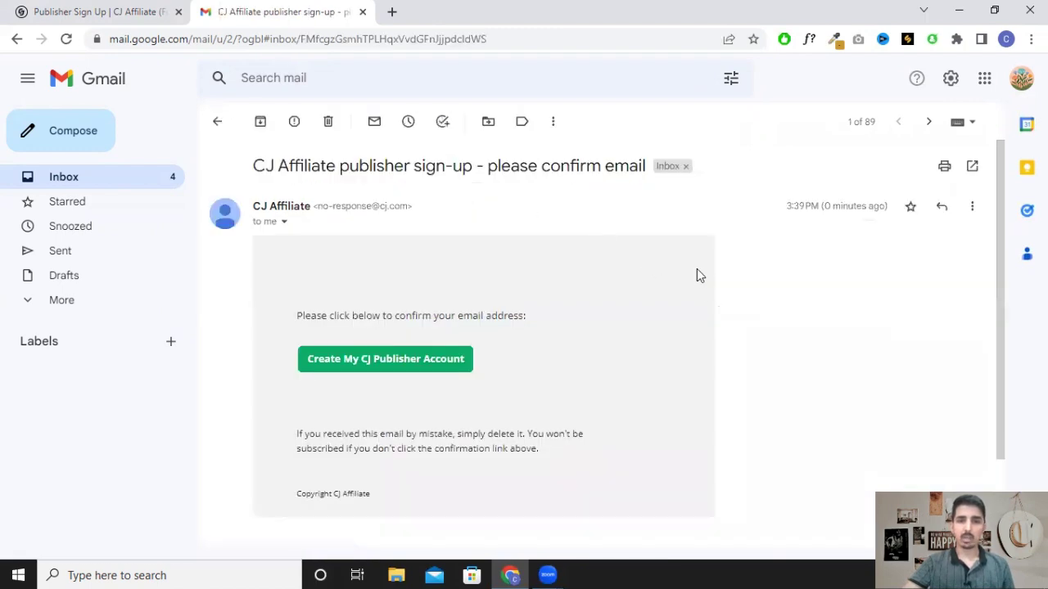
scroll(696, 265, "down", 1)
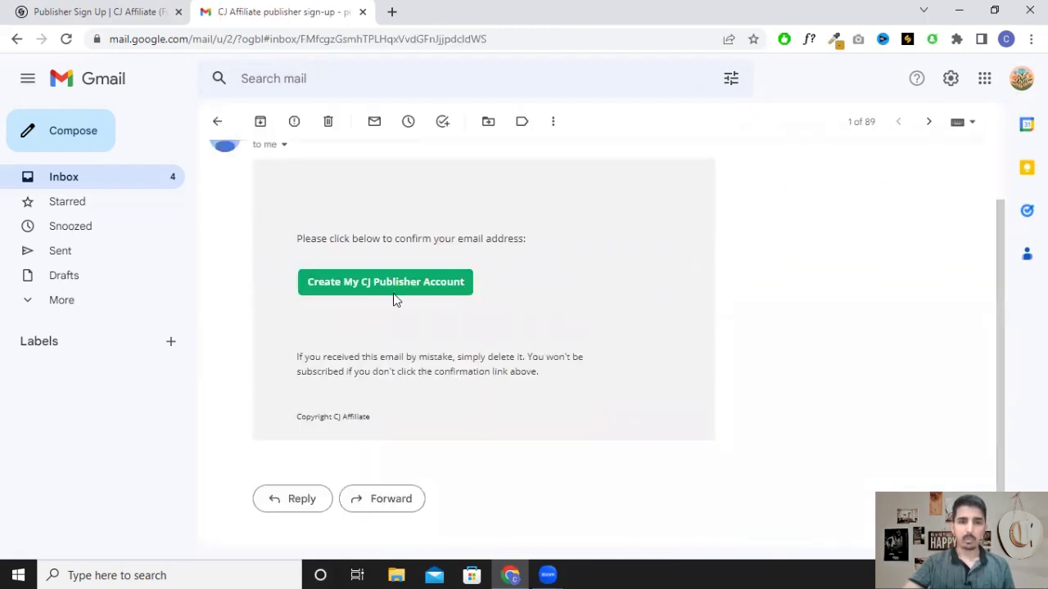
left_click(459, 287)
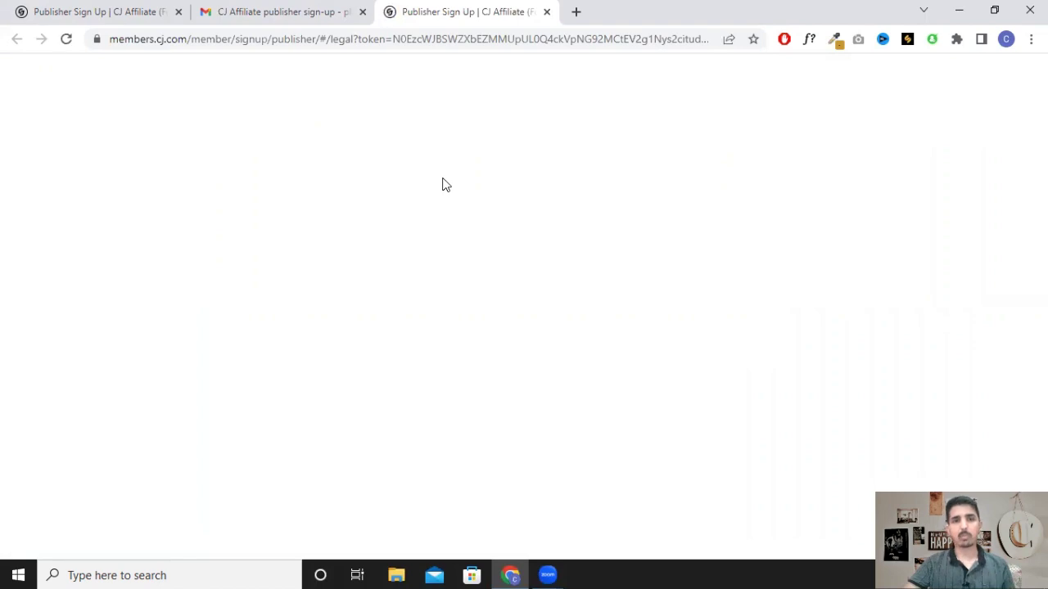
Step: Check the Age Certification and Certification of Authority boxes on the publisher agreements page
scroll(623, 266, "down", 2)
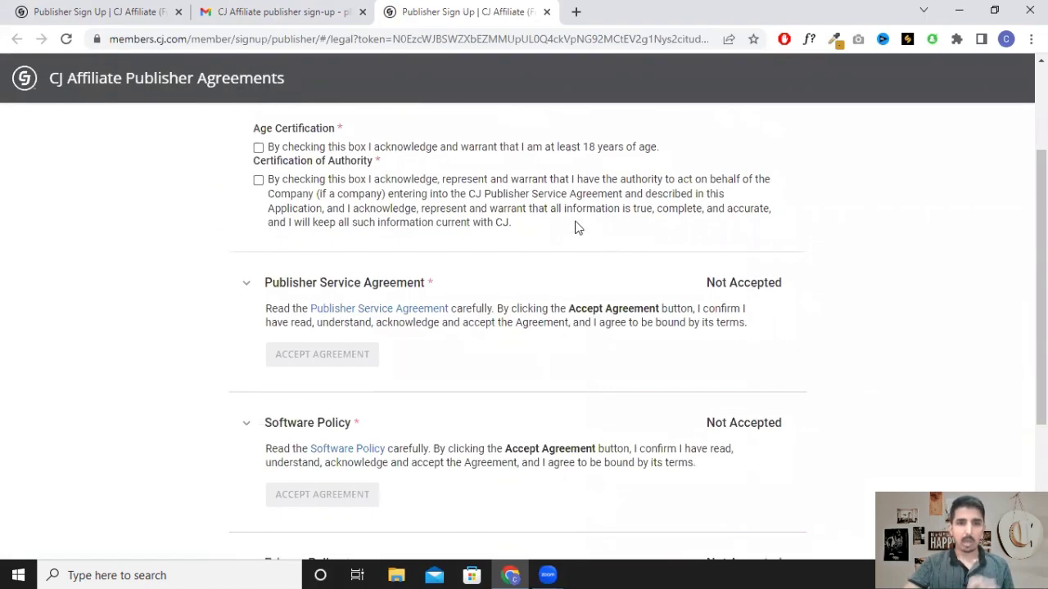
left_click(259, 148)
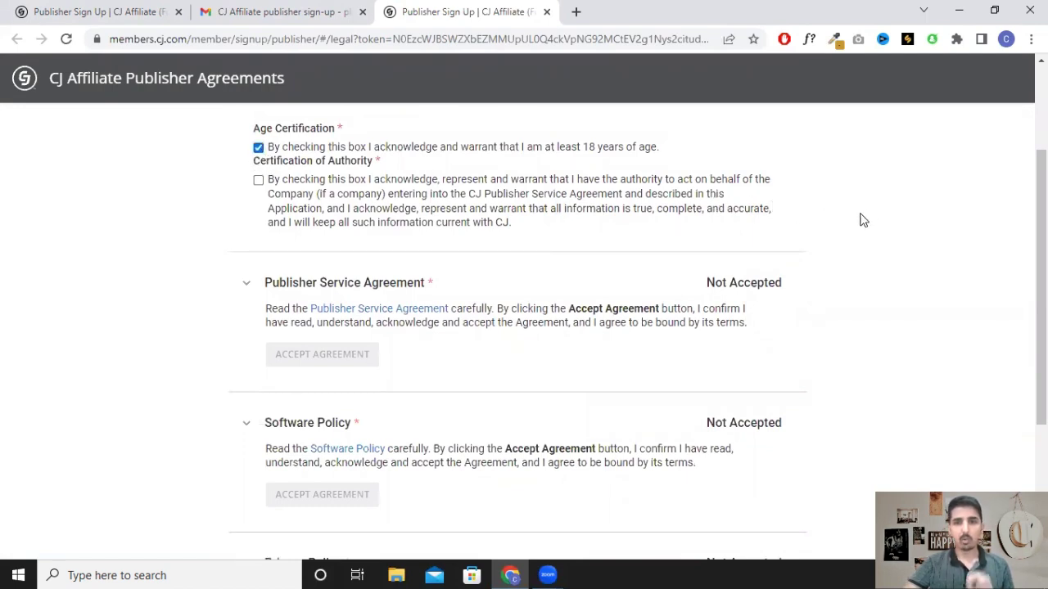
left_click(259, 181)
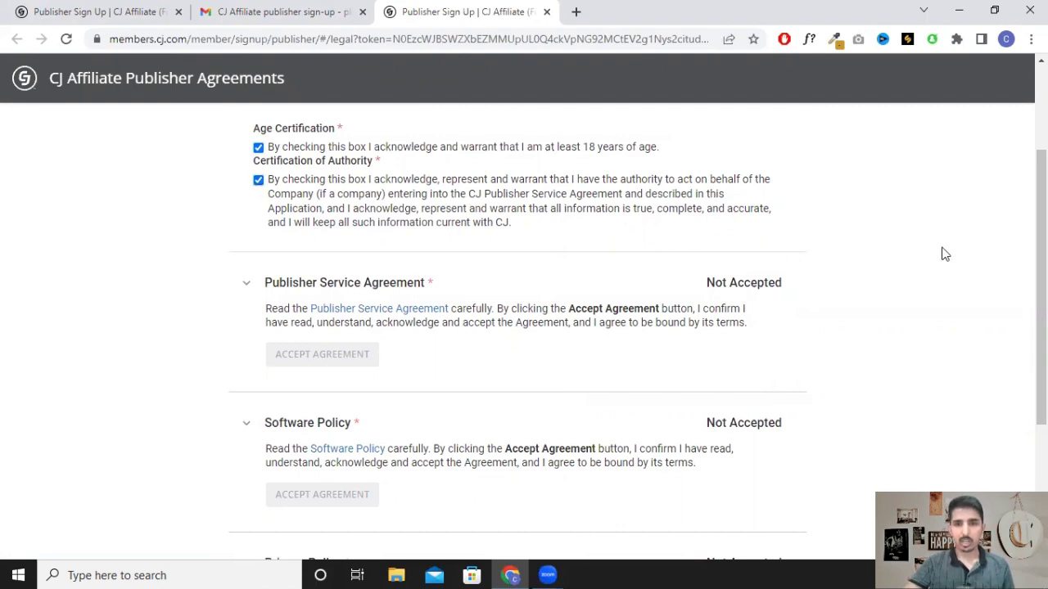
Step: Open the Publisher Service Agreement text, close it and accept that agreement
scroll(802, 256, "down", 1)
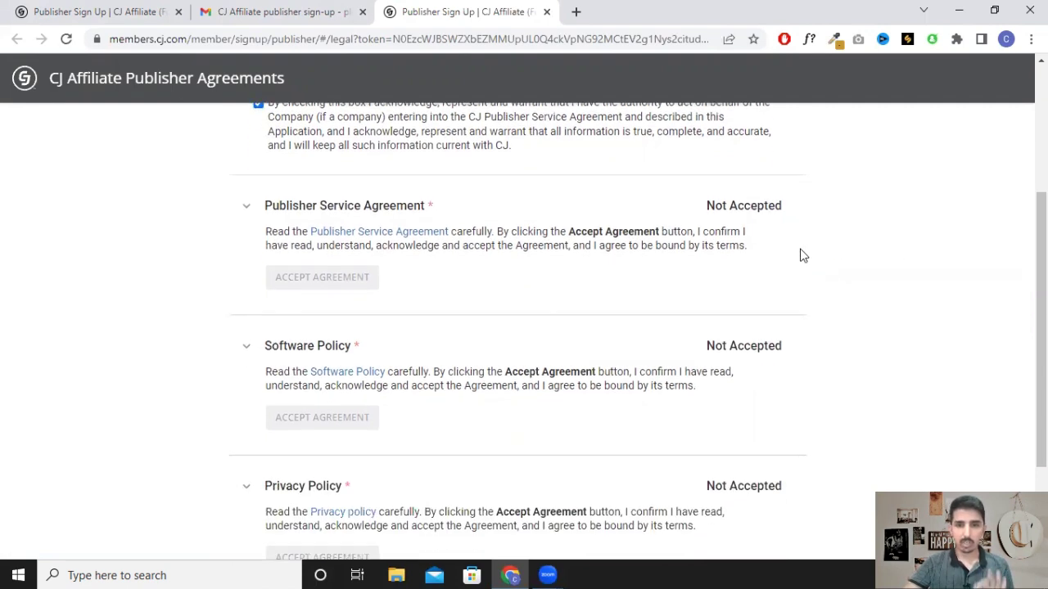
left_click(316, 234)
scroll(250, 151, "up", 1)
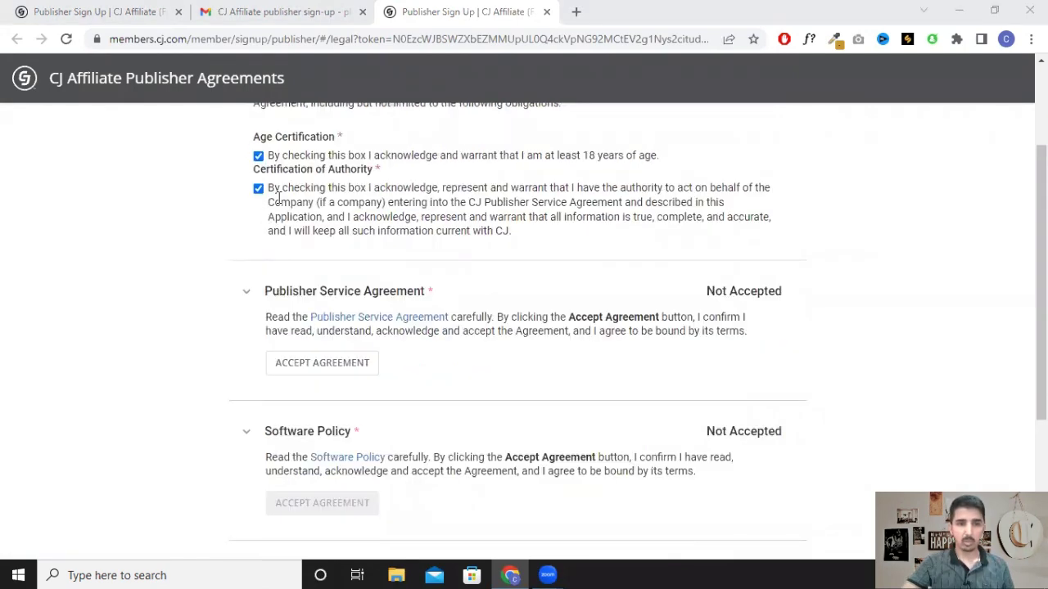
scroll(487, 252, "down", 1)
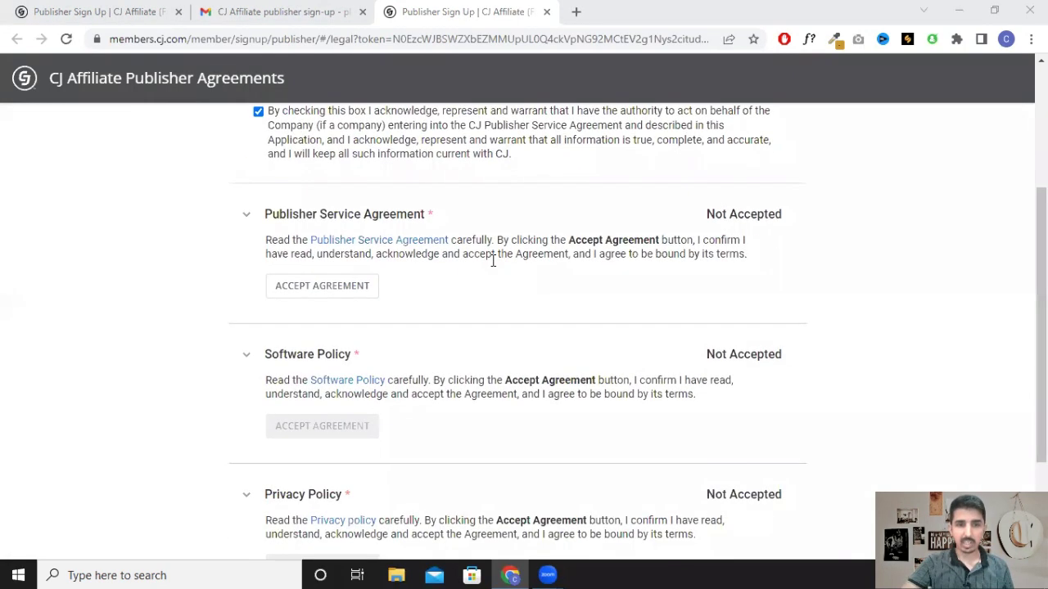
left_click(416, 241)
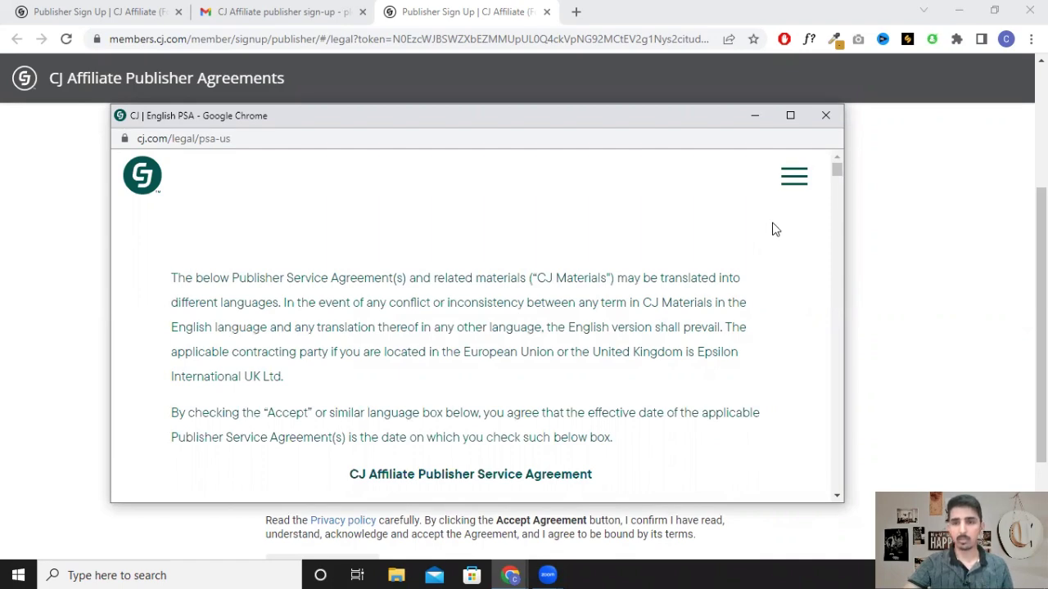
left_click(825, 116)
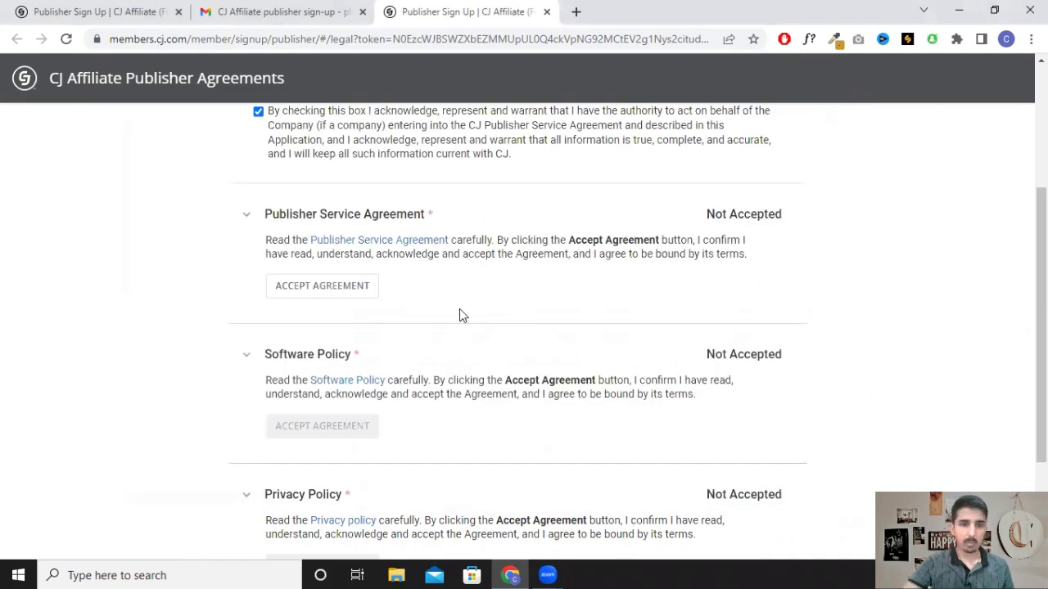
left_click(344, 293)
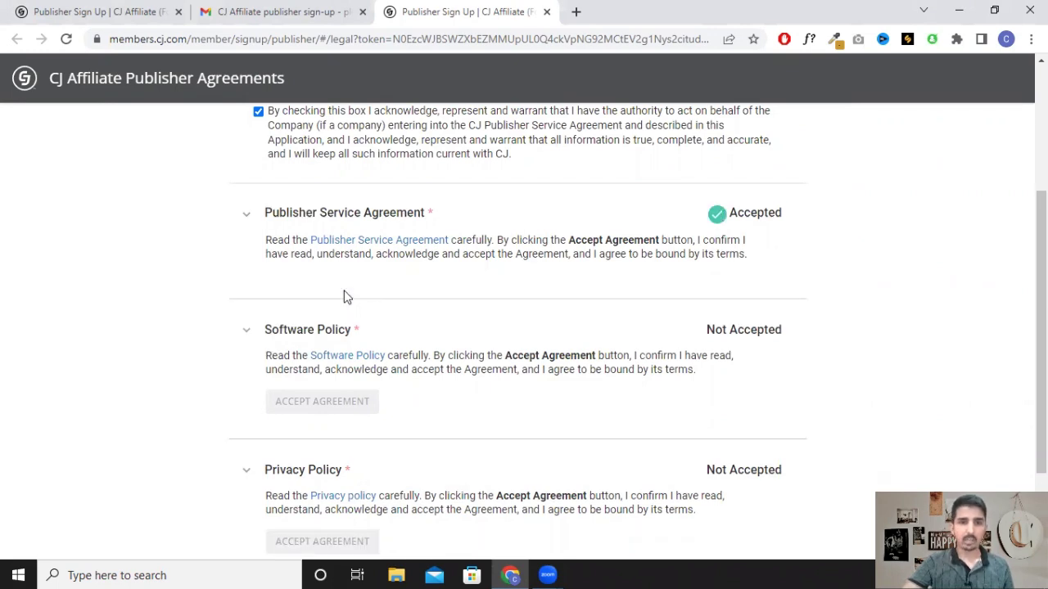
Step: View the Software Policy document, close it and accept the policy
scroll(437, 256, "down", 2)
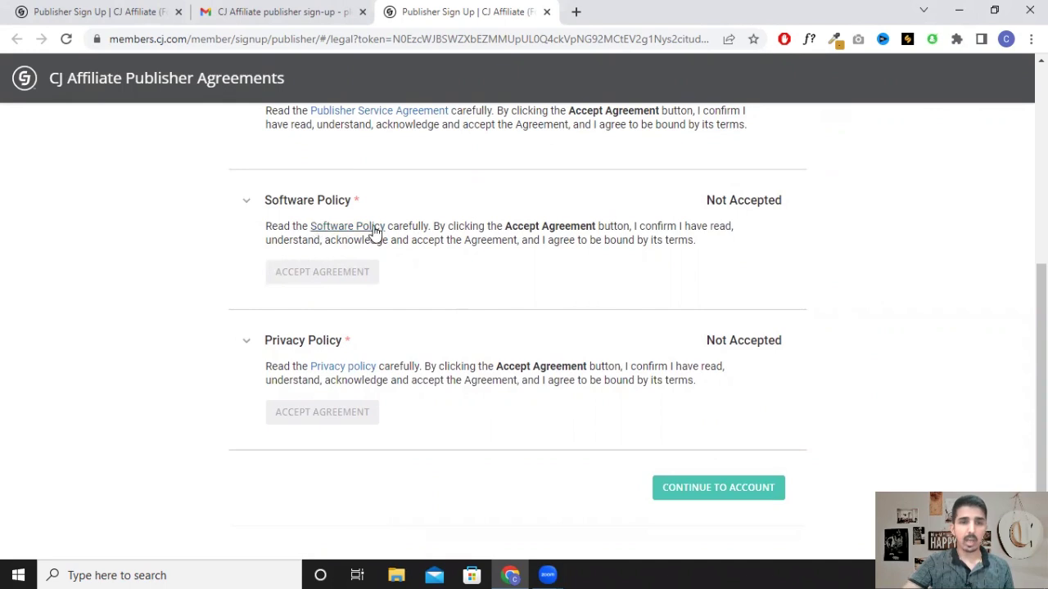
left_click(328, 225)
scroll(711, 270, "down", 5)
scroll(709, 270, "up", 8)
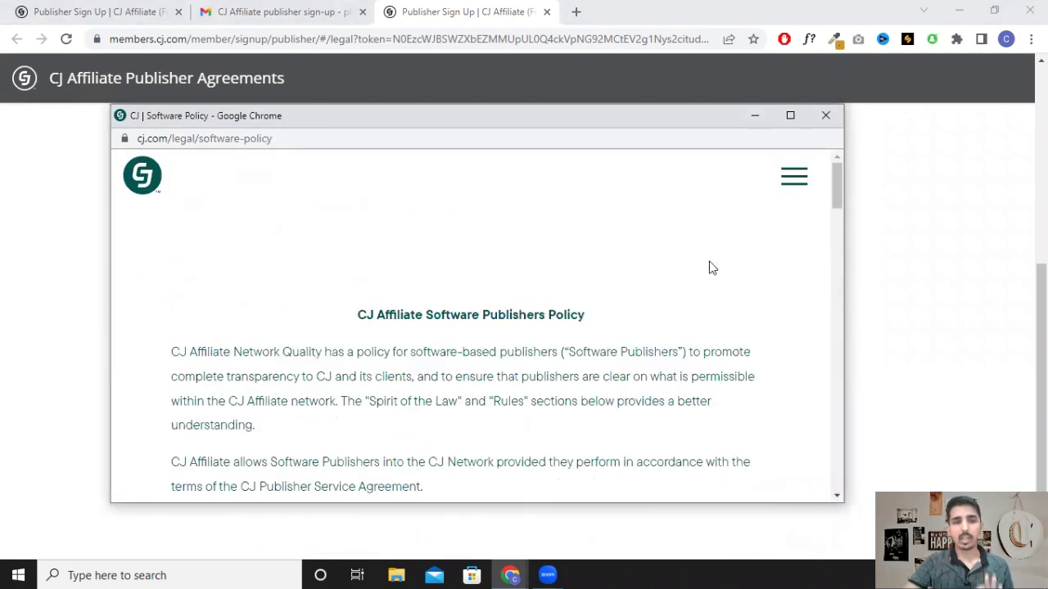
left_click(826, 117)
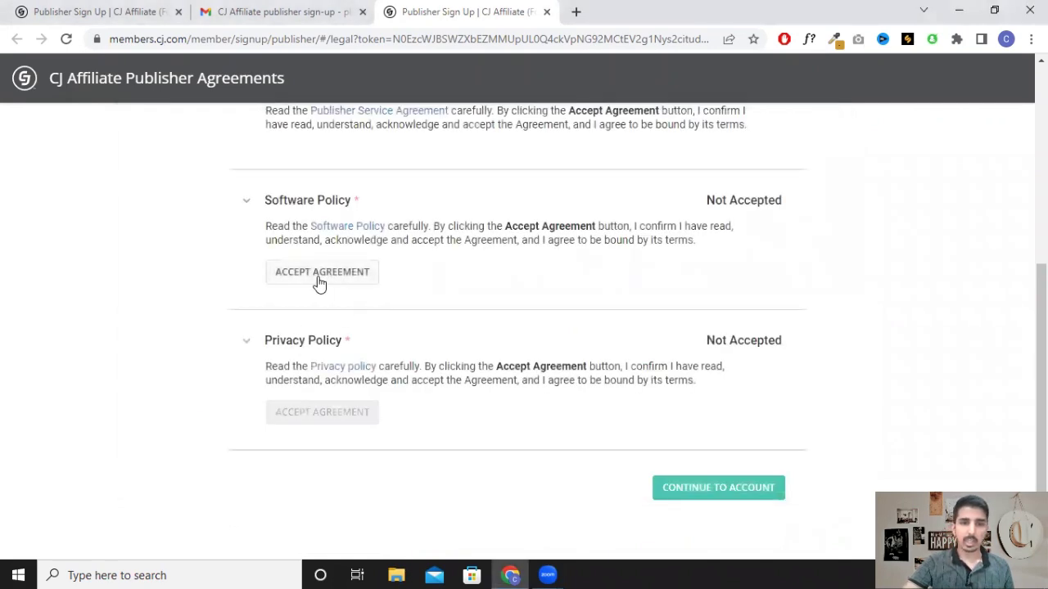
left_click(338, 284)
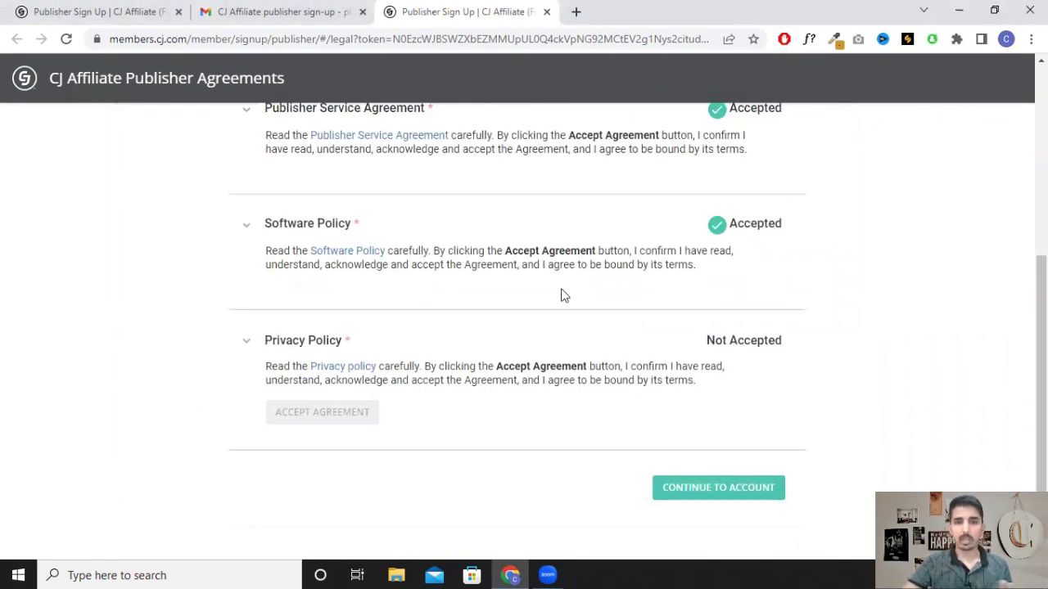
Step: View the Privacy policy document, close it and accept that agreement
left_click(342, 367)
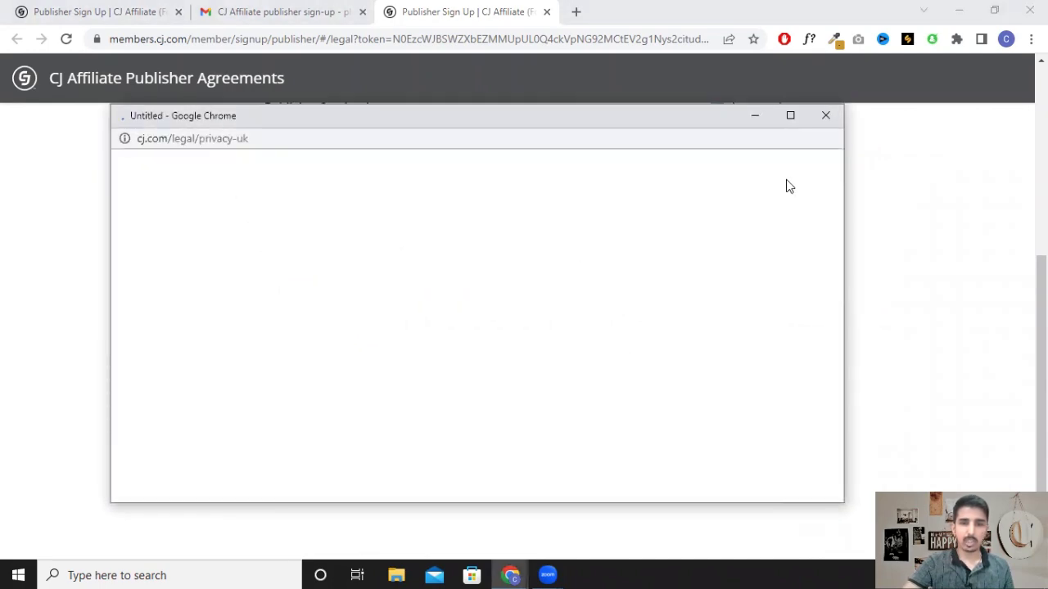
left_click(826, 115)
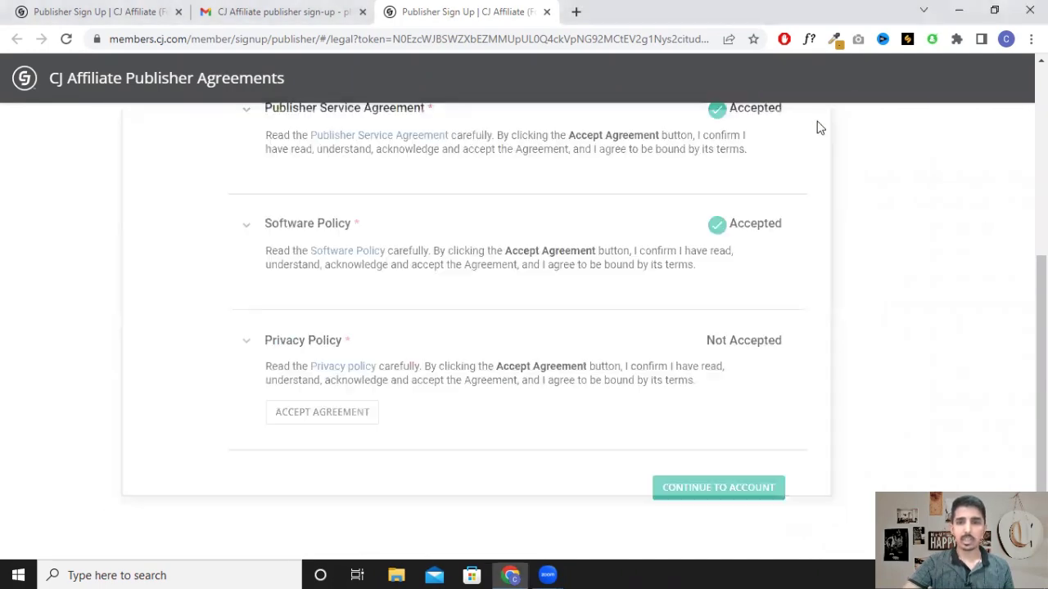
left_click(351, 414)
Step: Continue to the account and log in with the new publisher account's saved email address and password
scroll(825, 327, "up", 2)
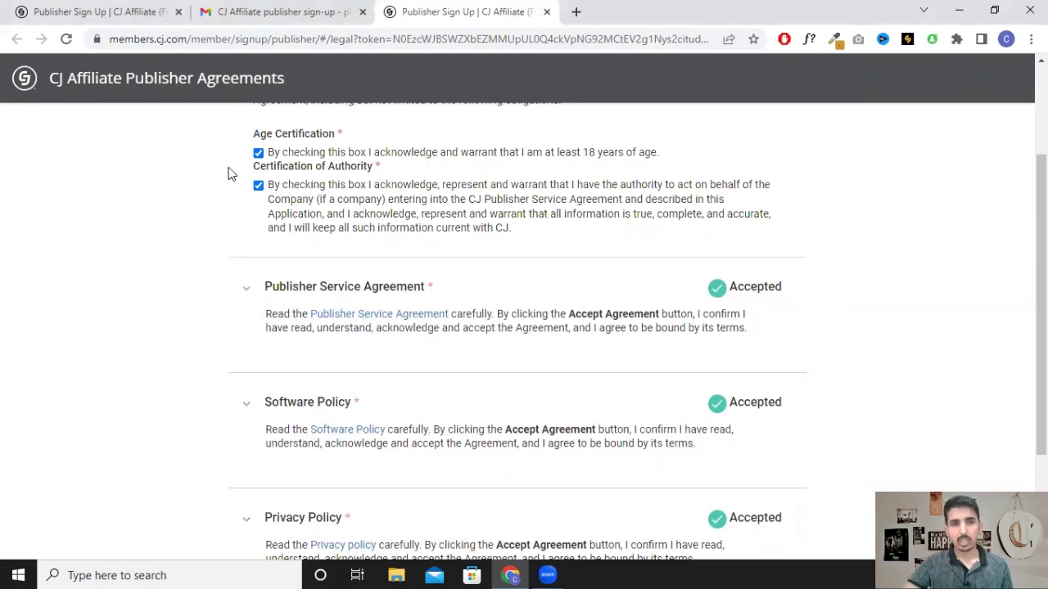
scroll(368, 210, "up", 2)
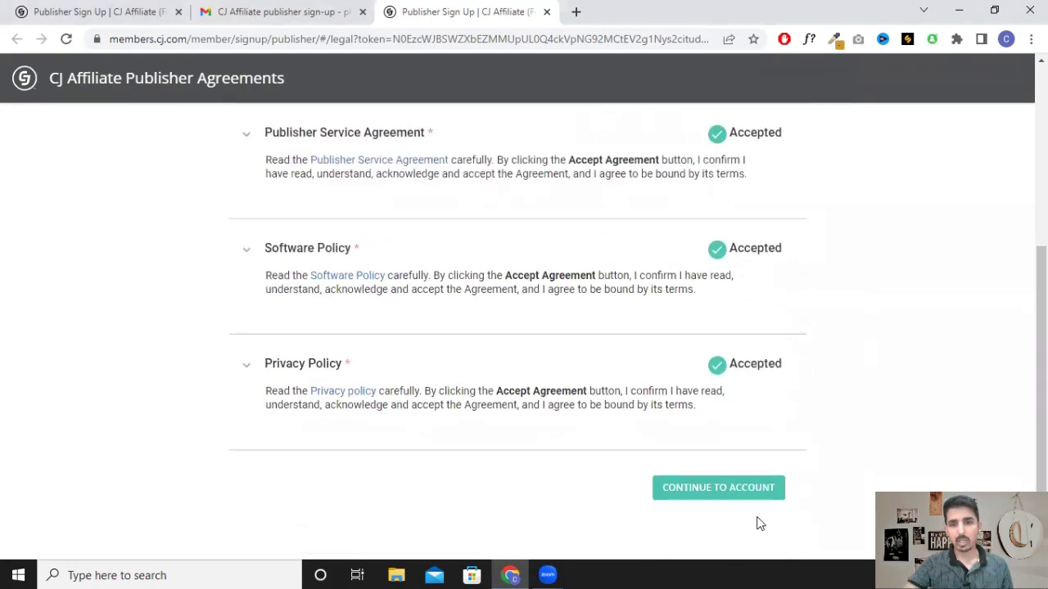
left_click(730, 496)
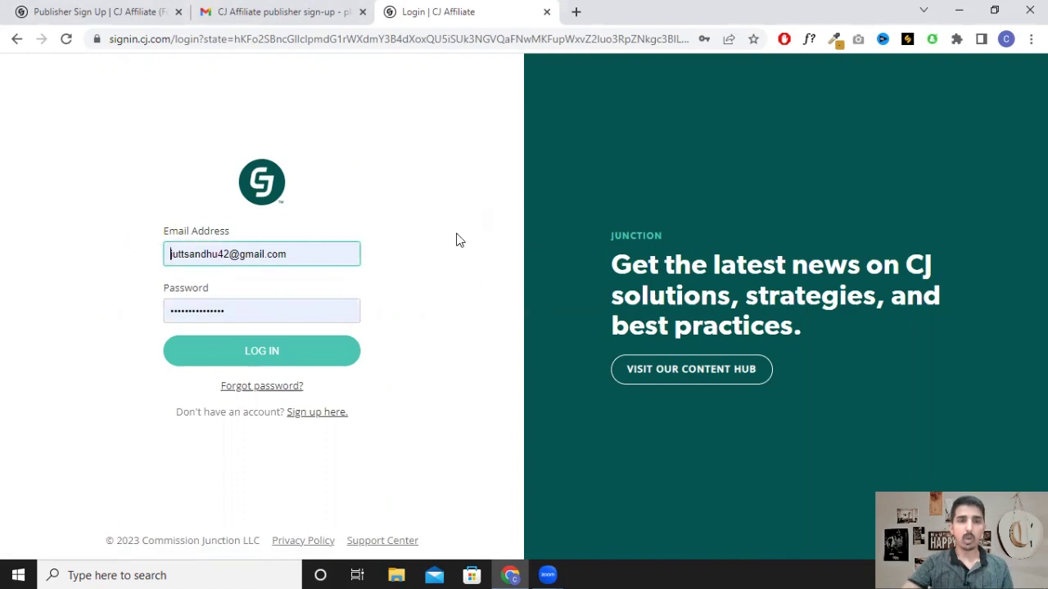
left_click(285, 261)
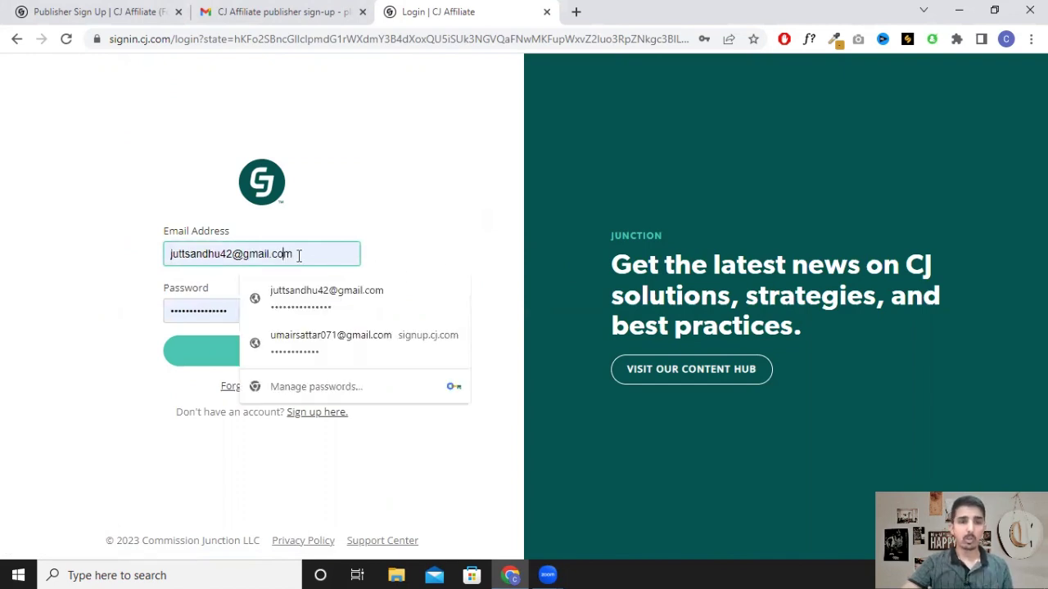
left_click(354, 341)
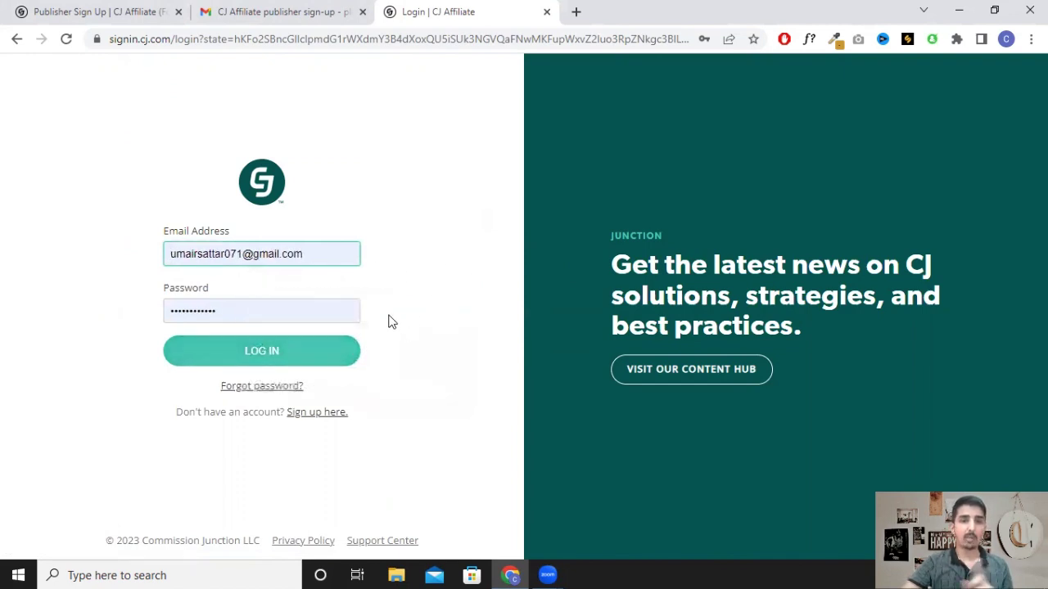
left_click(295, 361)
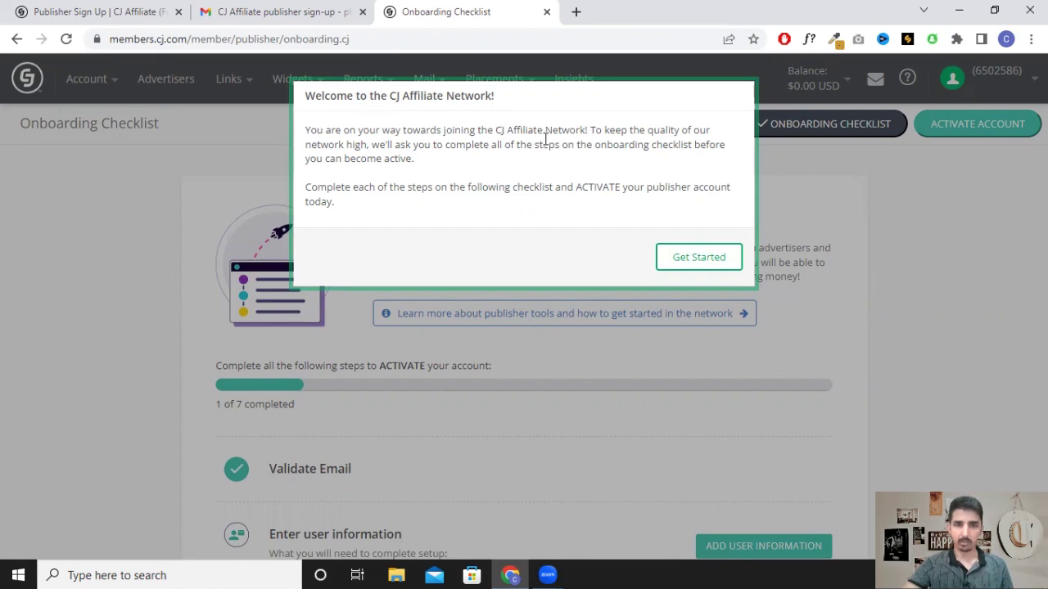
Step: Get started from the welcome message and open the Enter user information task of the onboarding checklist
left_click(710, 262)
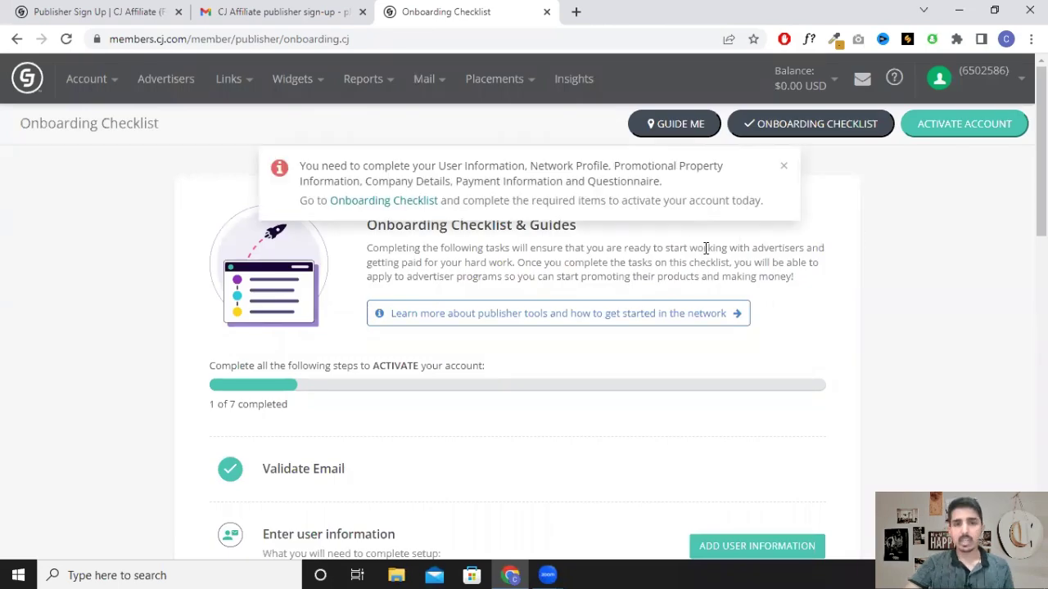
scroll(475, 267, "down", 2)
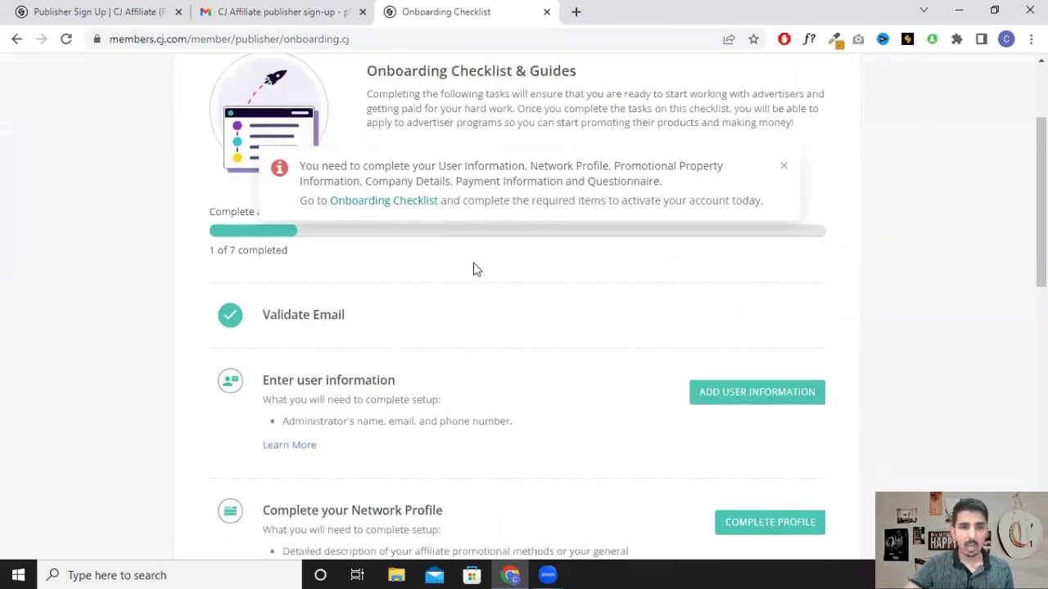
scroll(475, 275, "down", 1)
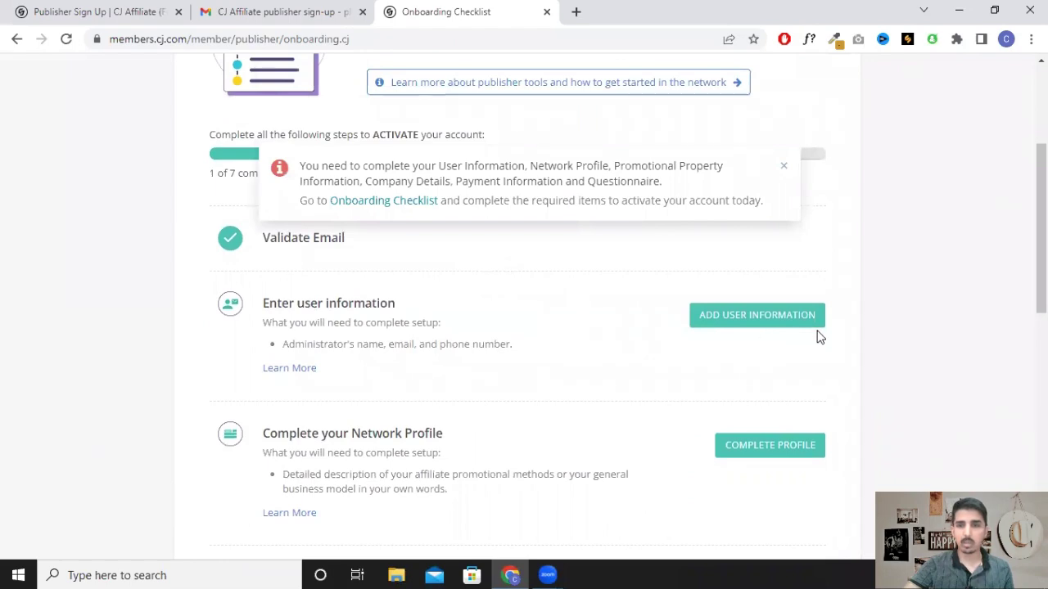
scroll(865, 327, "down", 1)
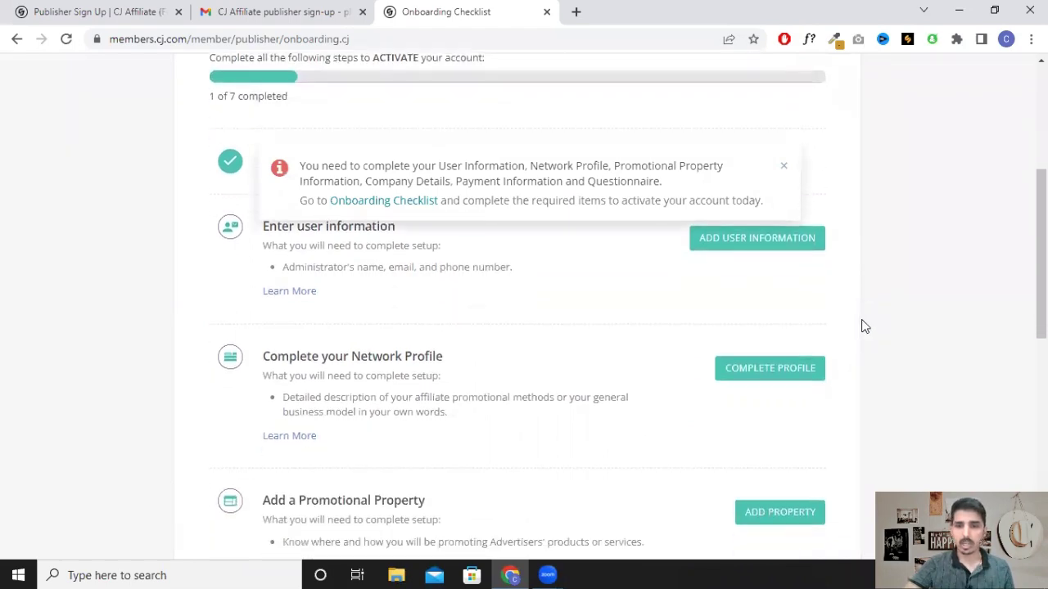
left_click(756, 238)
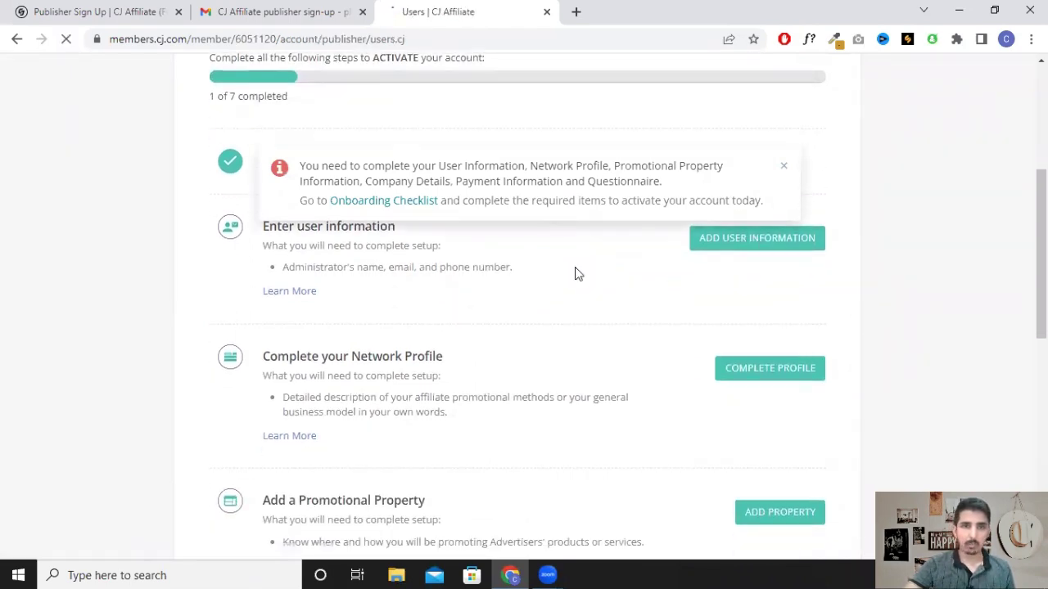
Step: Go through the Complete User Profile walkthrough to its end
scroll(529, 289, "down", 1)
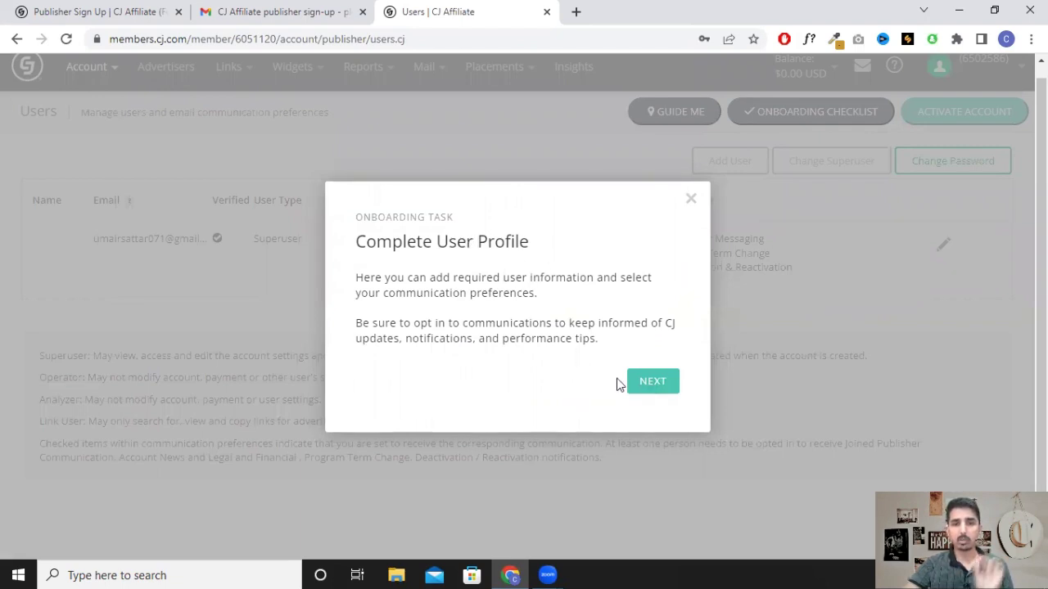
left_click(655, 387)
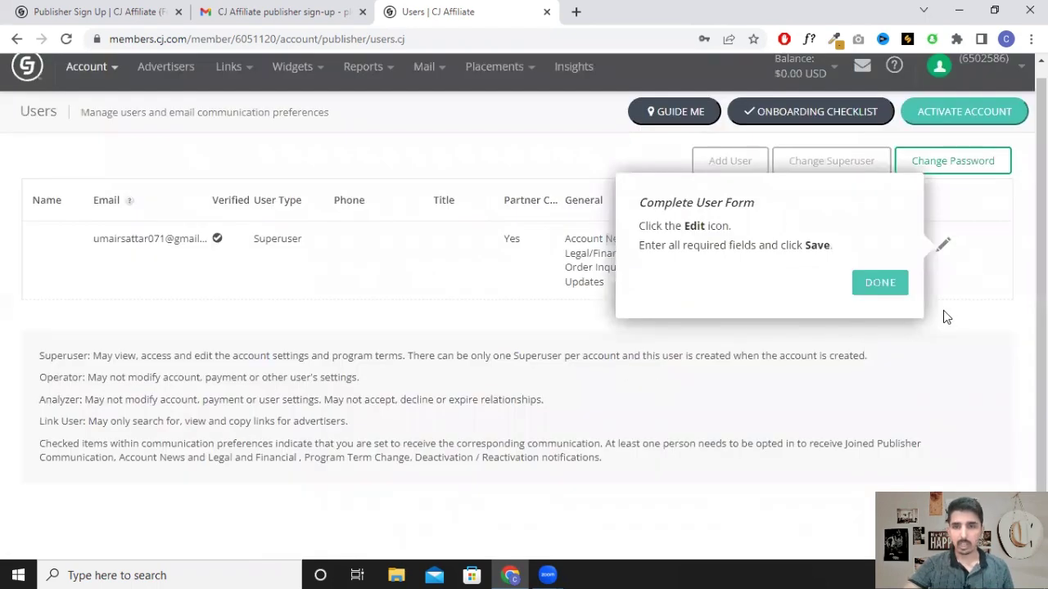
left_click(890, 285)
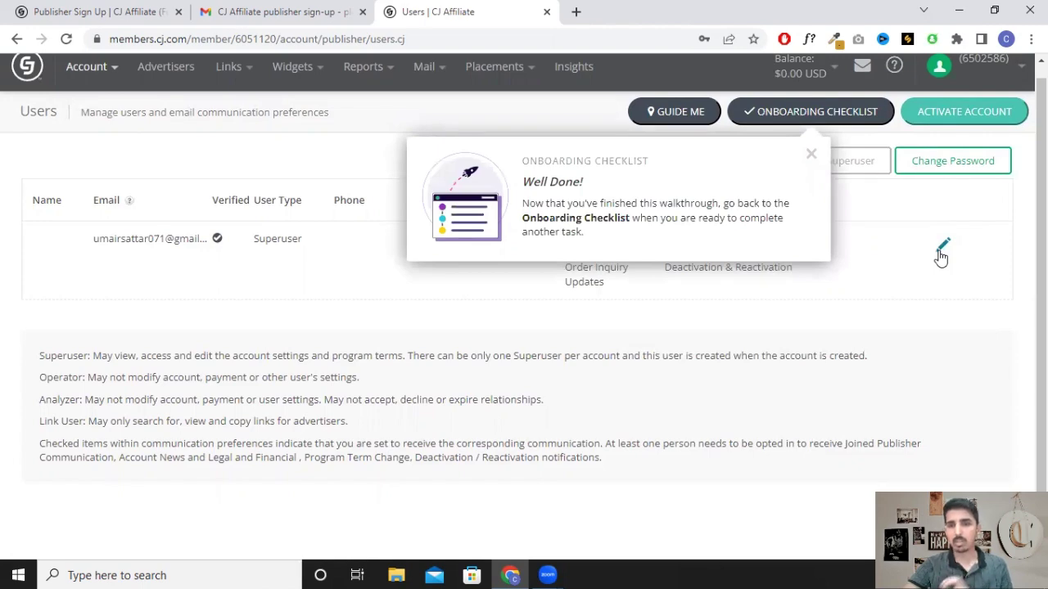
Step: Edit the superuser's record, fill in the first name, last name and phone number from a saved profile, and dismiss the walkthrough message
left_click(943, 248)
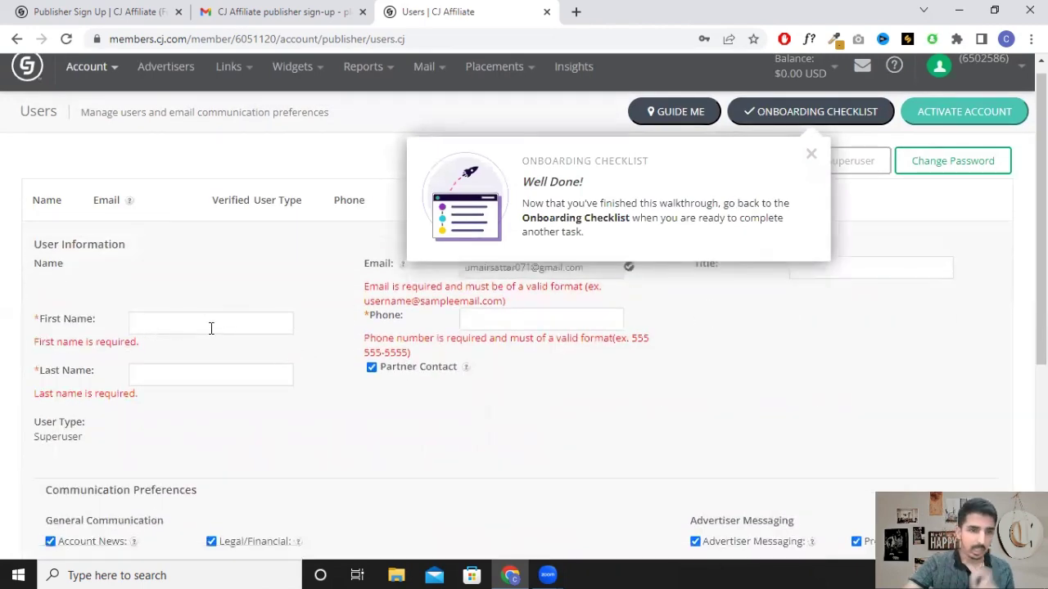
left_click(211, 328)
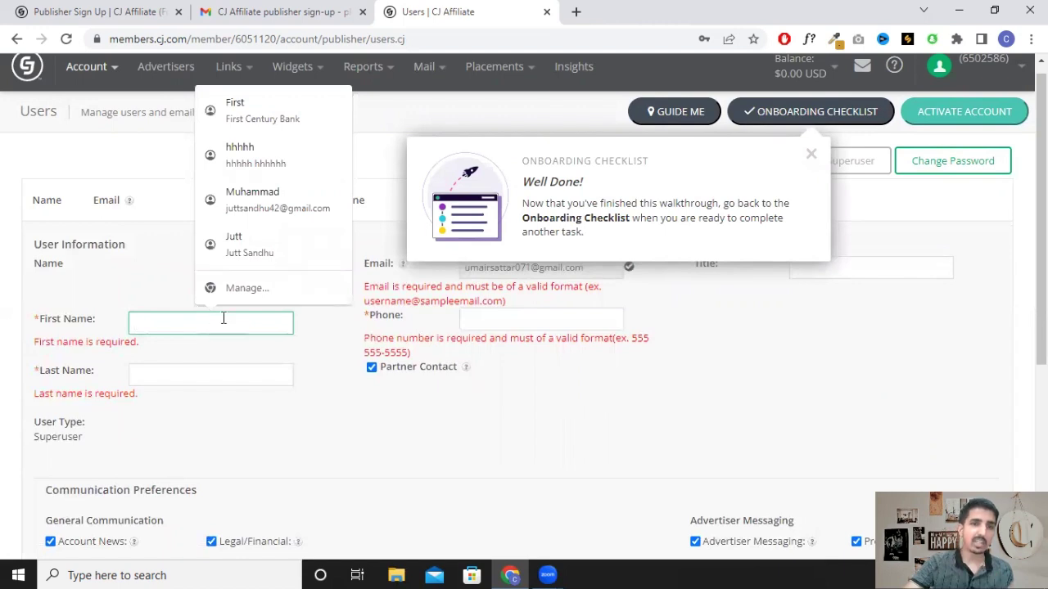
left_click(261, 198)
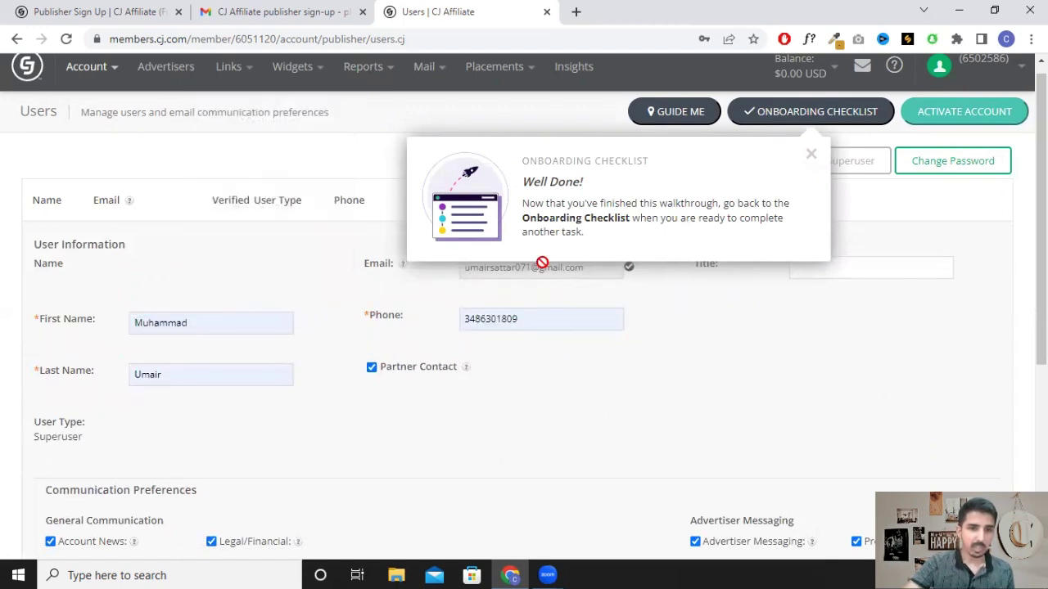
left_click(812, 156)
scroll(817, 227, "down", 1)
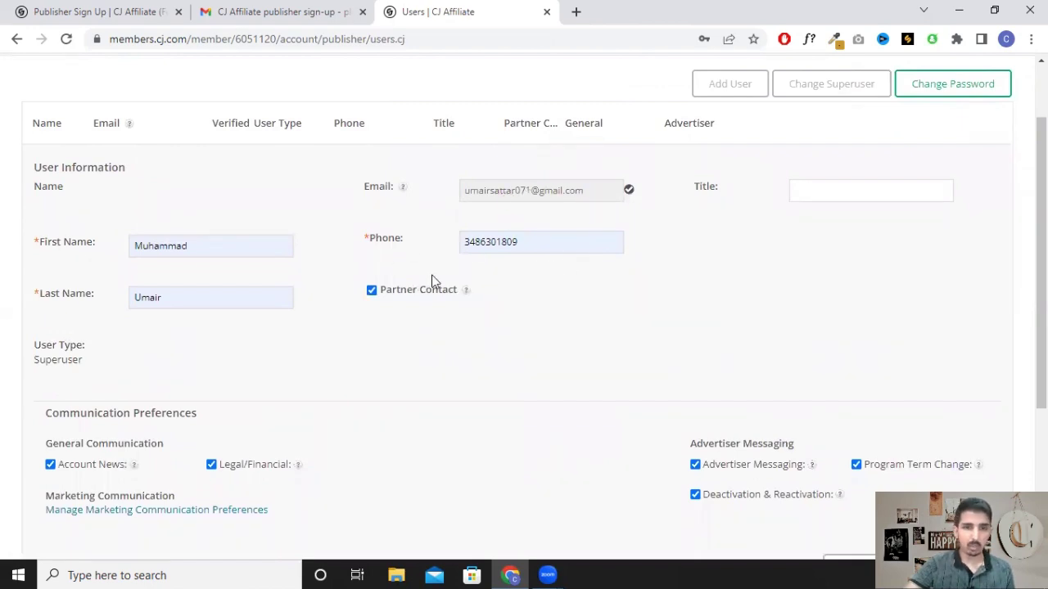
scroll(555, 295, "down", 1)
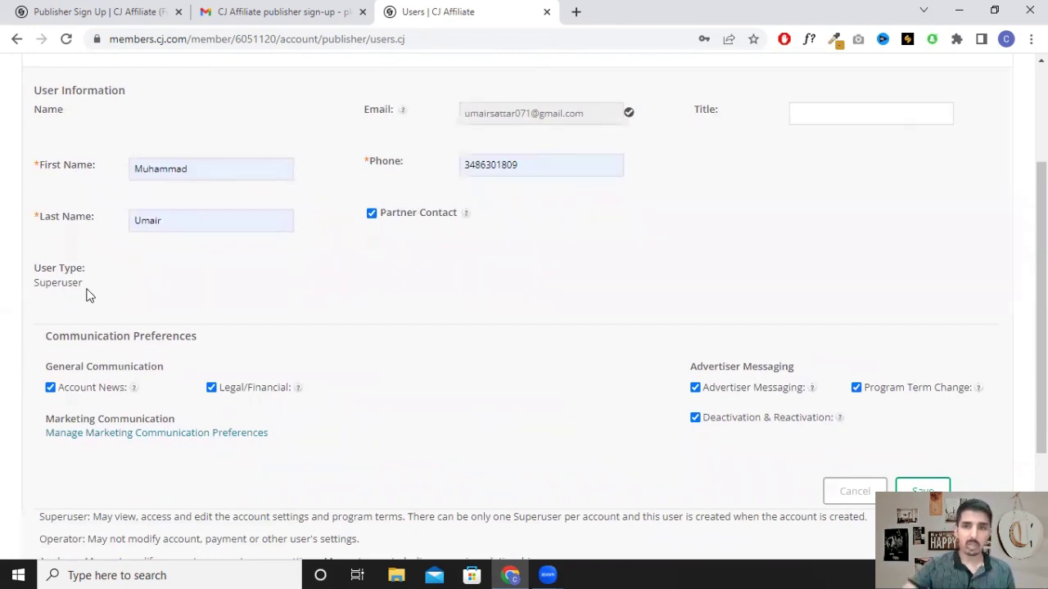
scroll(140, 288, "up", 1)
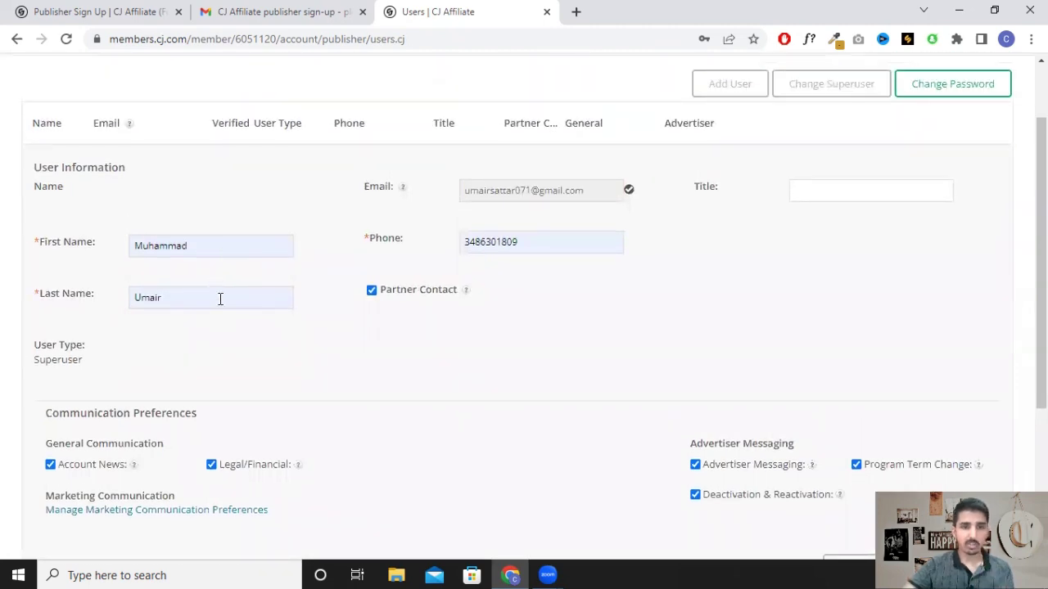
Step: Set the superuser's title to Mr and save the user information
left_click(838, 181)
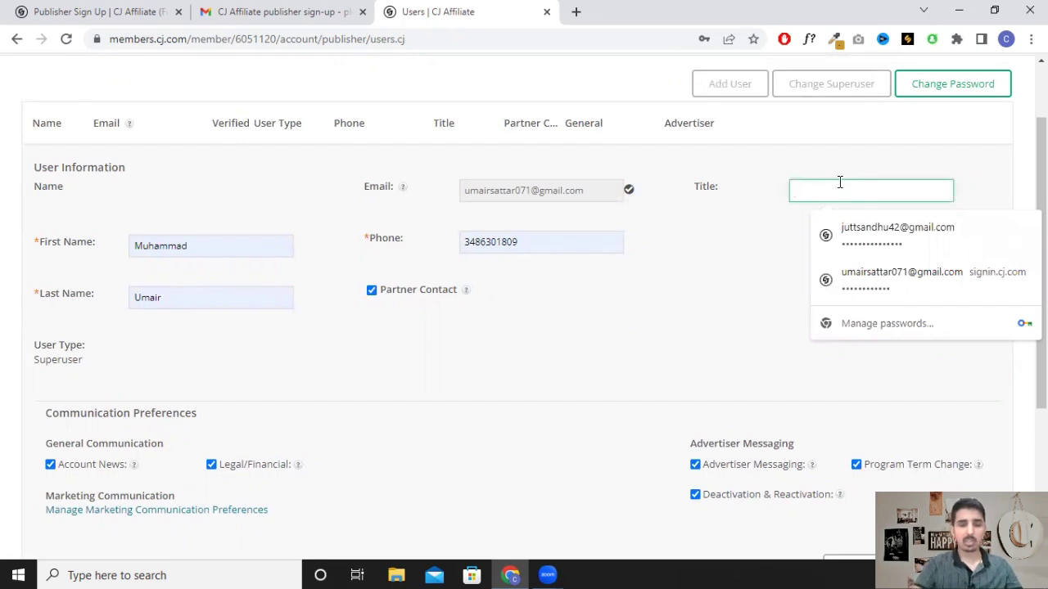
type("Mr")
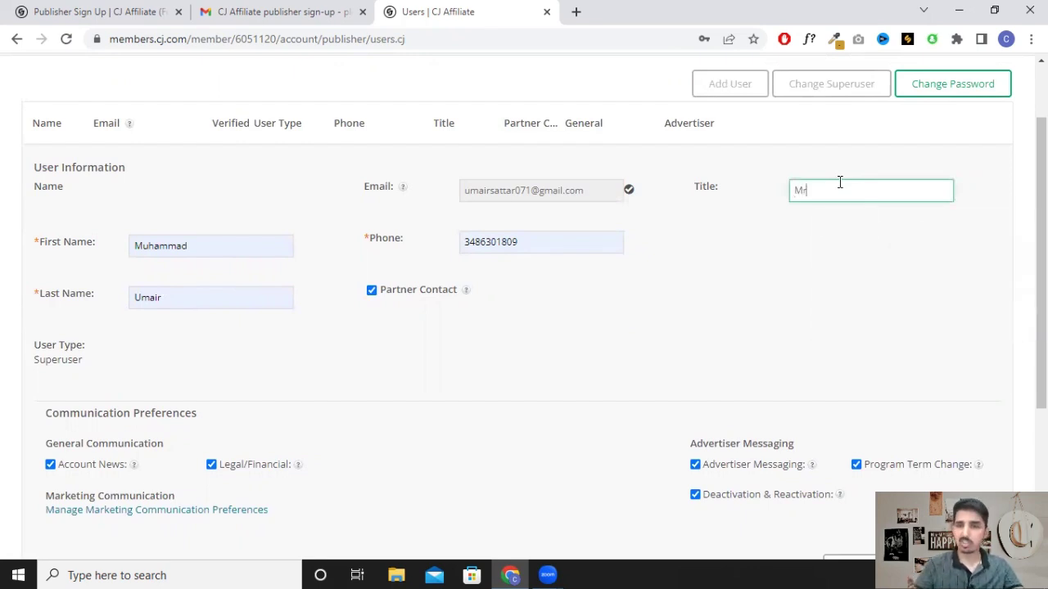
left_click(810, 260)
scroll(461, 269, "down", 3)
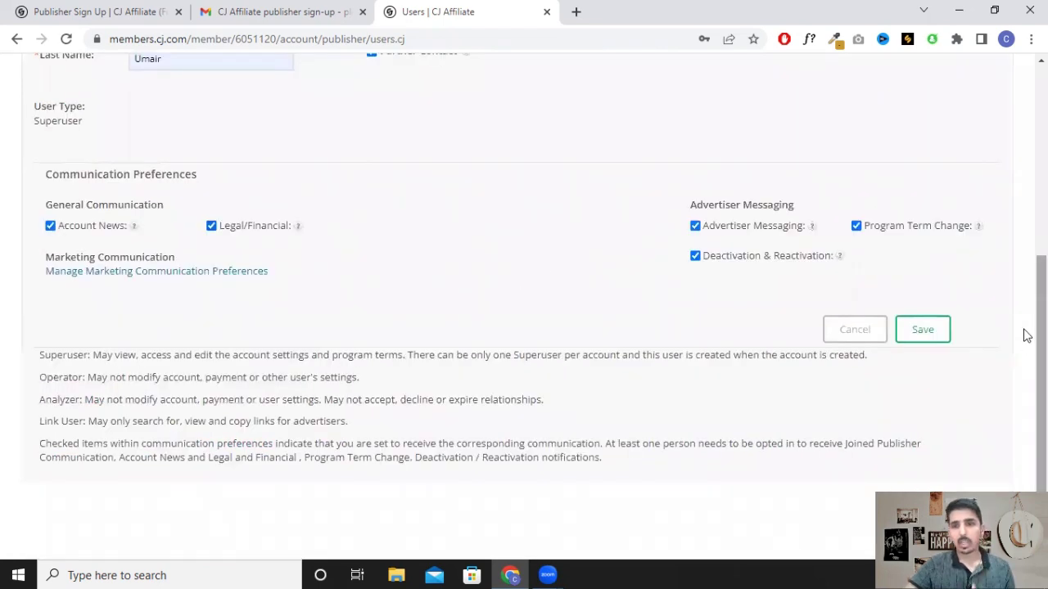
left_click(921, 338)
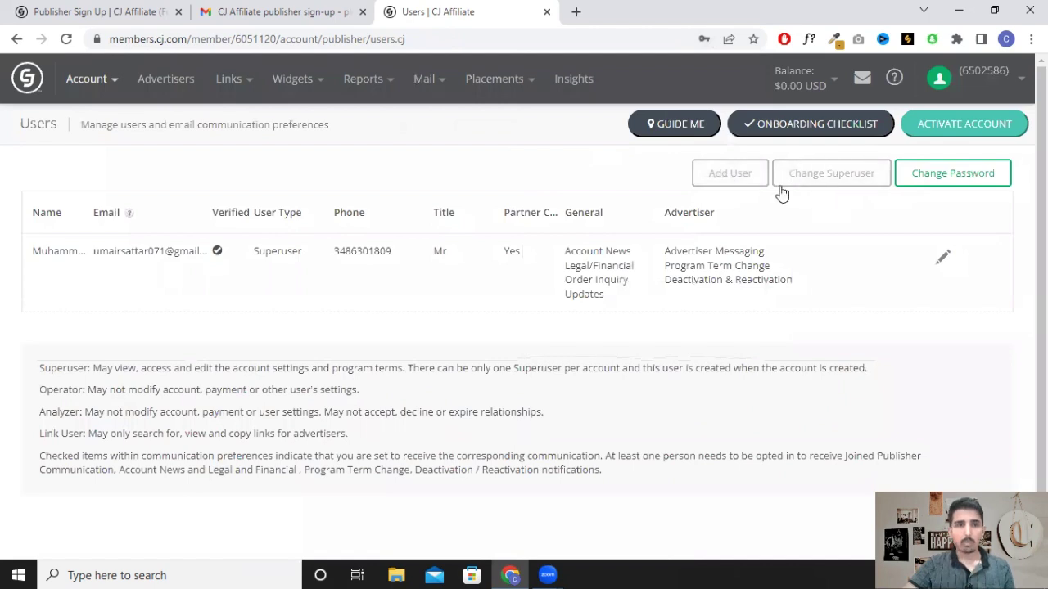
Step: Return to the onboarding checklist, open the Network Profile task and advance past its introduction
left_click(16, 39)
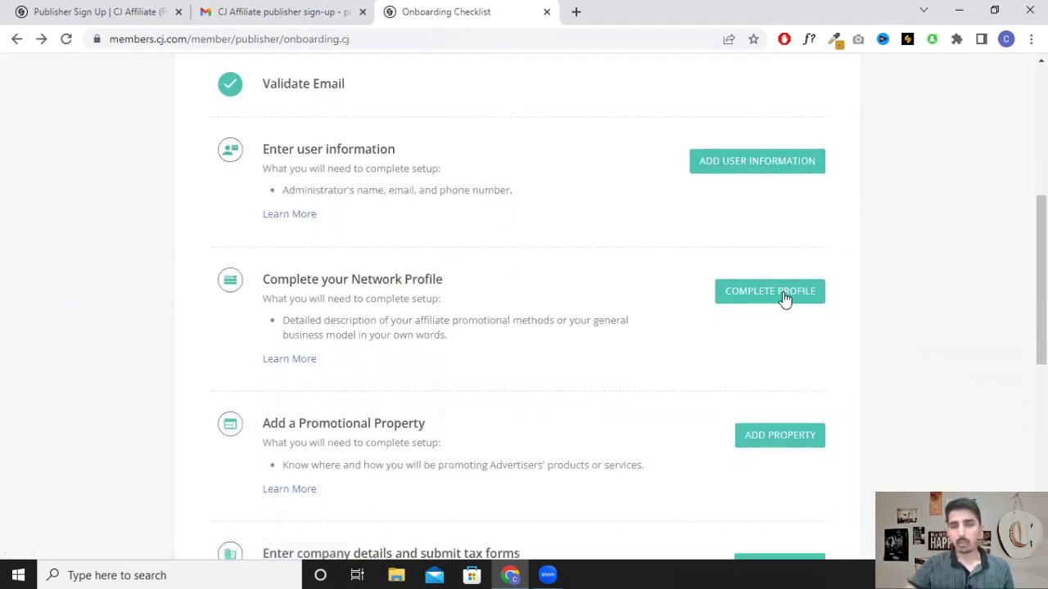
left_click(783, 300)
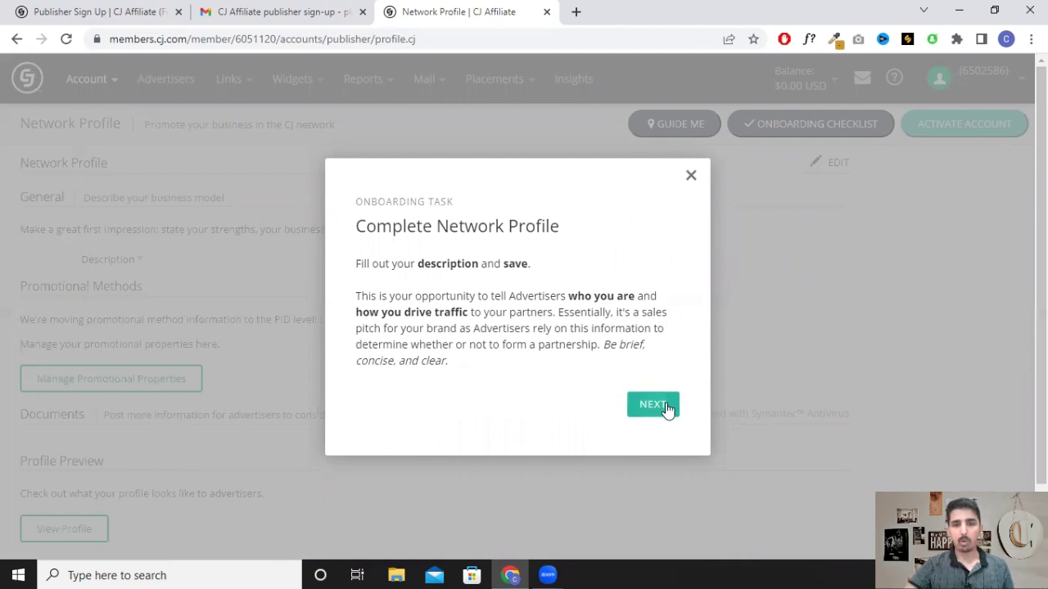
left_click(665, 404)
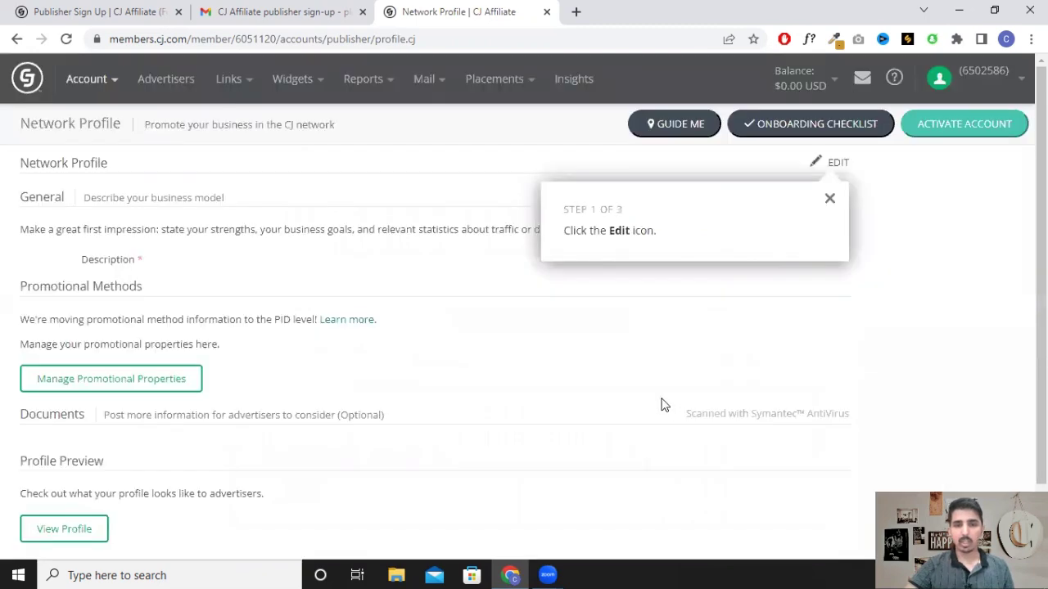
Step: Edit the network profile, dismiss the sample guide and enter a description covering 3+ years of Wordpress, HTML5, CSS3, Wix and Shopify web development and quality work
left_click(833, 169)
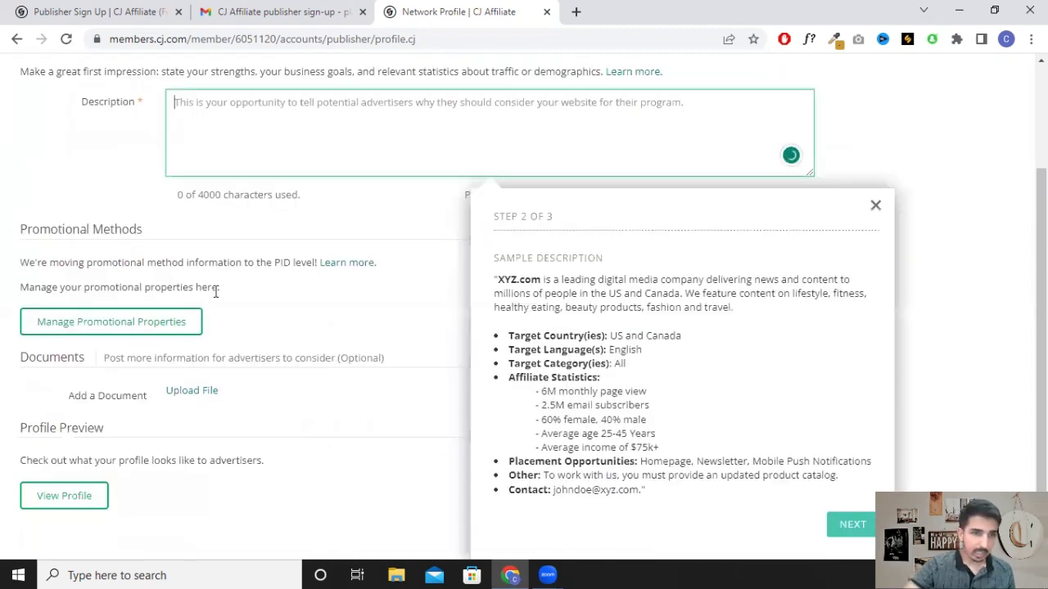
left_click(875, 205)
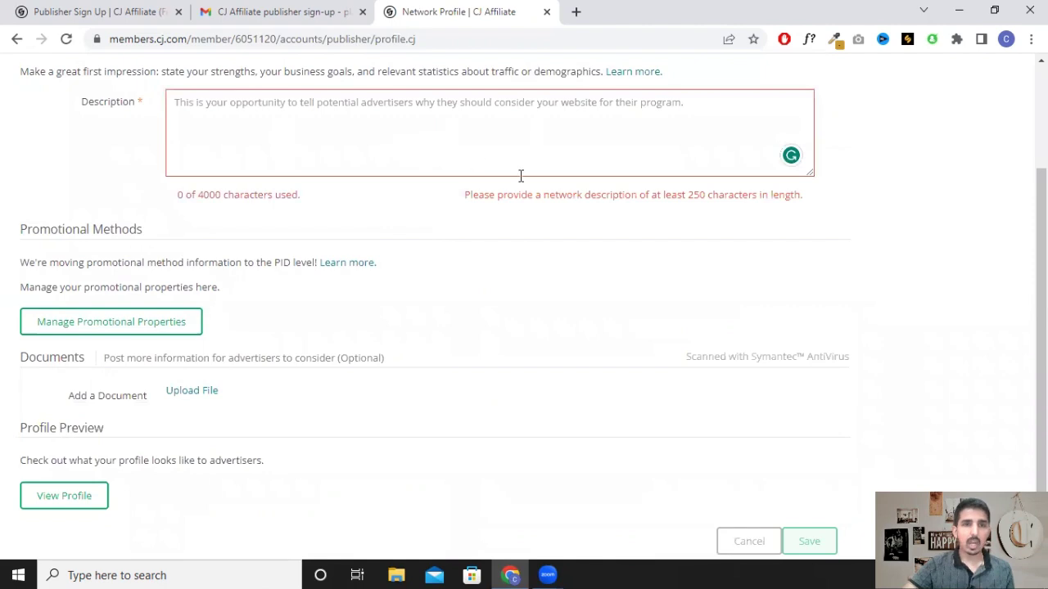
scroll(540, 188, "up", 2)
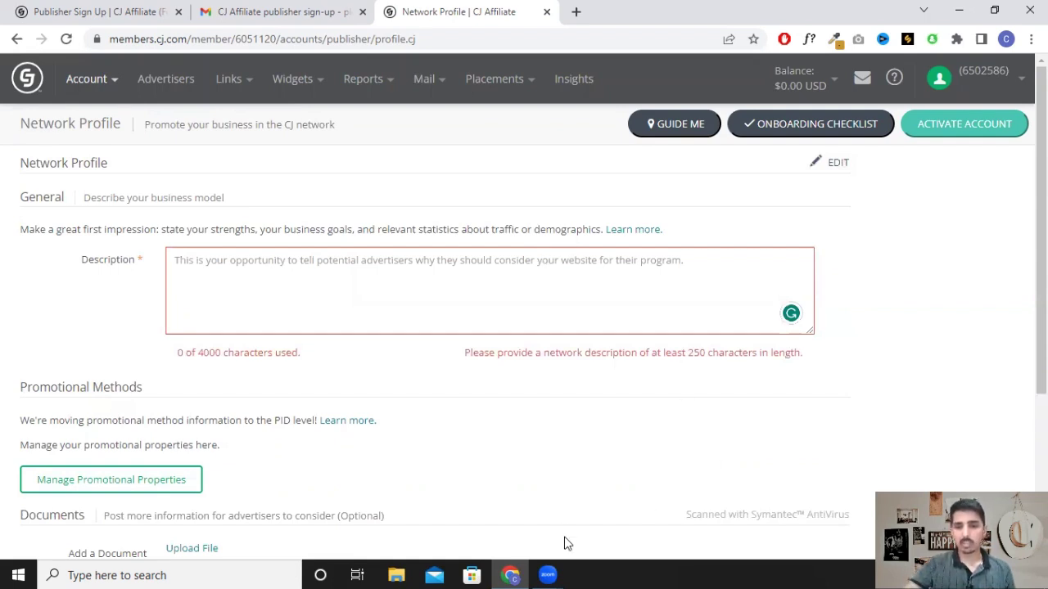
type("Umair here, having more than 3 years experience of web development in Wordpress, HTML5, CSS3, Wix and Shopify and completed many projects for different businesses and individuals. Help many startups to grow digitally. My first priority is to deliver quality work and be honest with my customers. Feel free to contact me to see my portfolio and start your next project.")
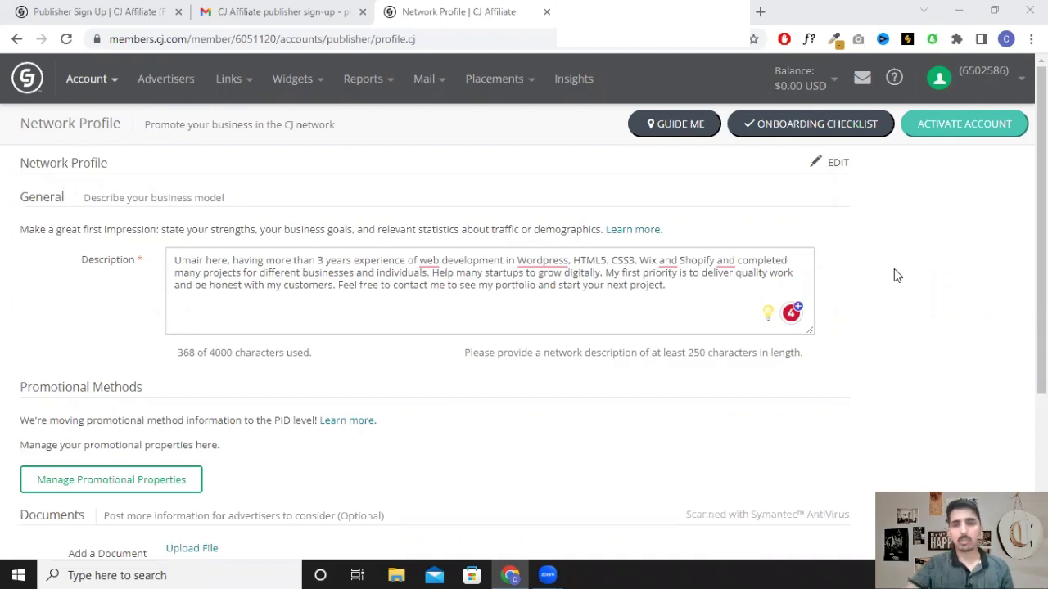
left_click_drag(712, 285, 173, 259)
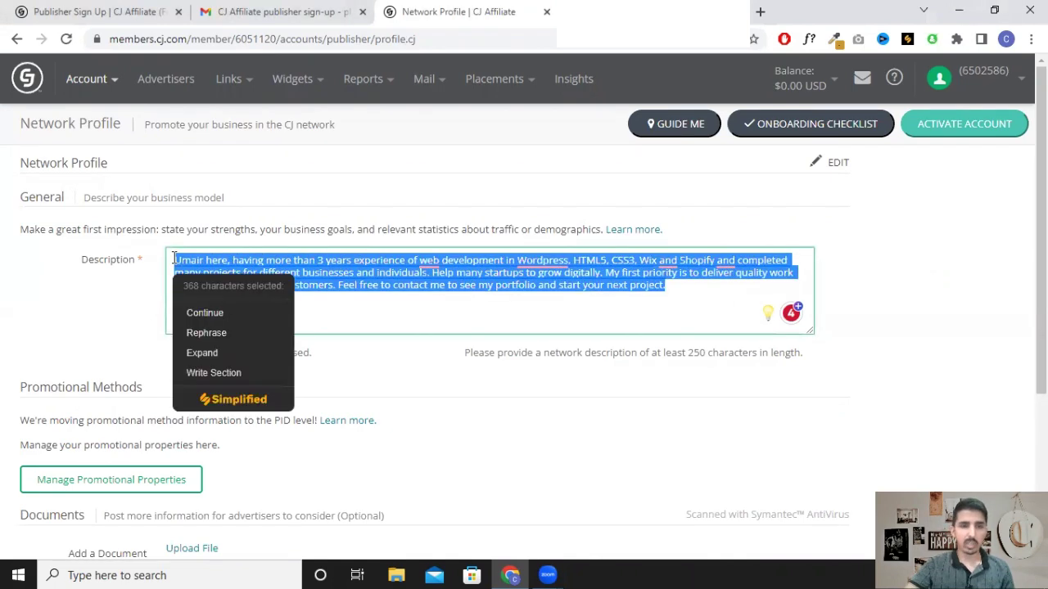
left_click(342, 271)
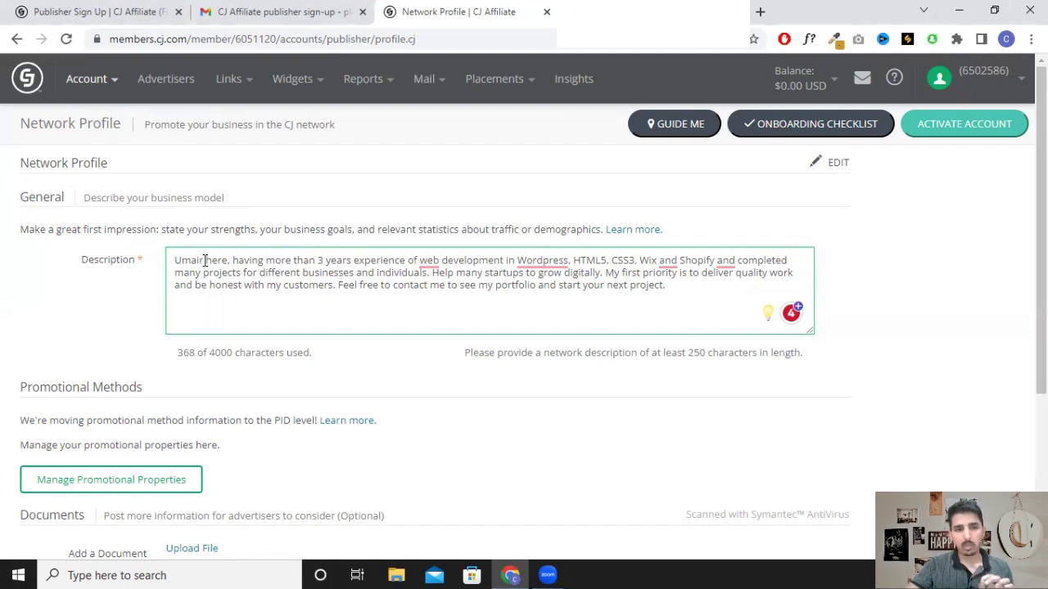
Step: Review the network profile description text and save the profile
left_click(719, 289)
left_click_drag(667, 287, 174, 260)
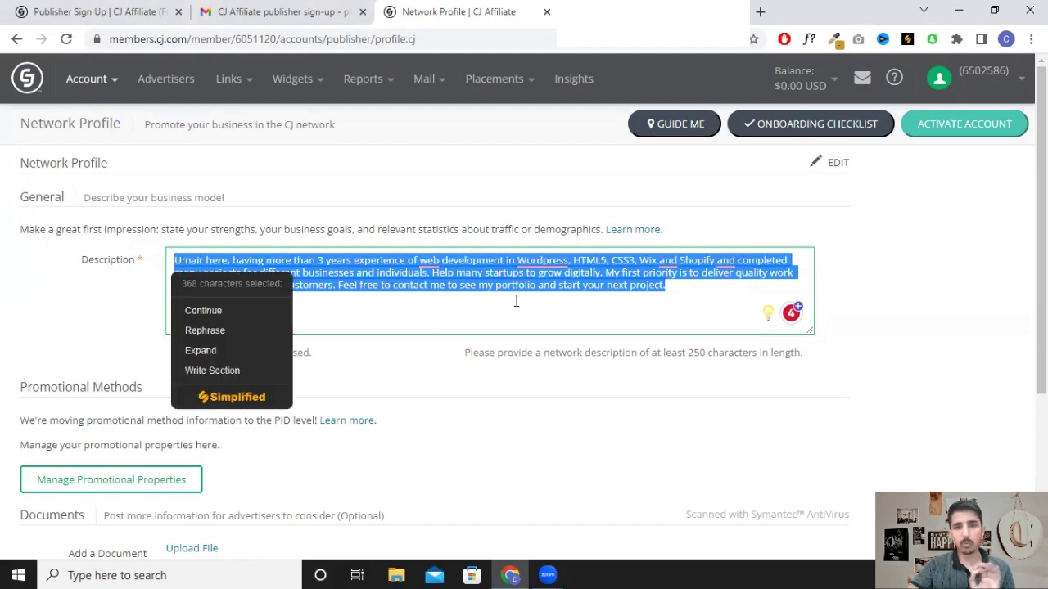
left_click(547, 286)
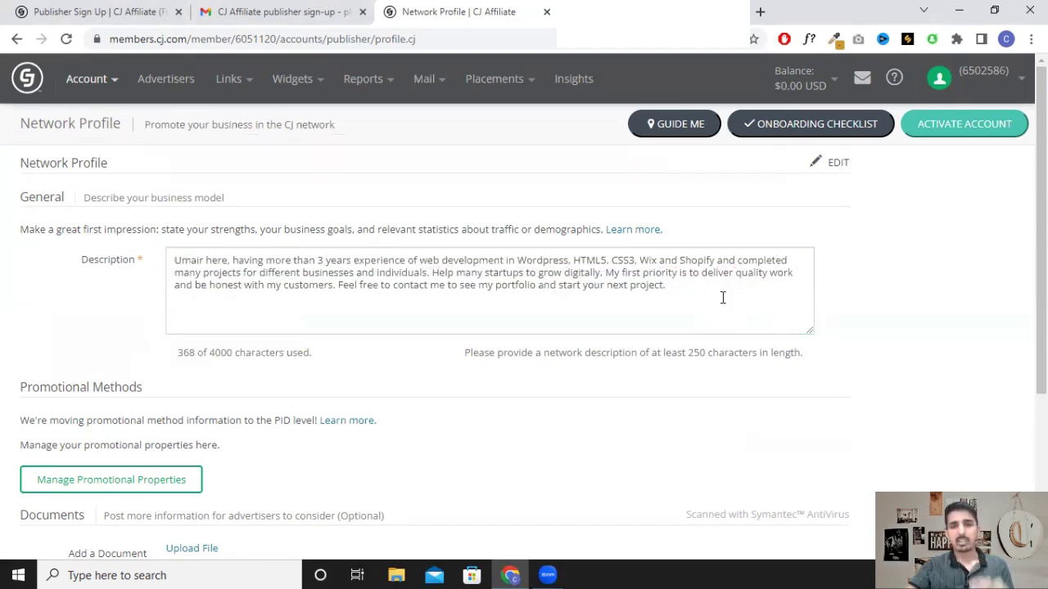
scroll(865, 288, "down", 3)
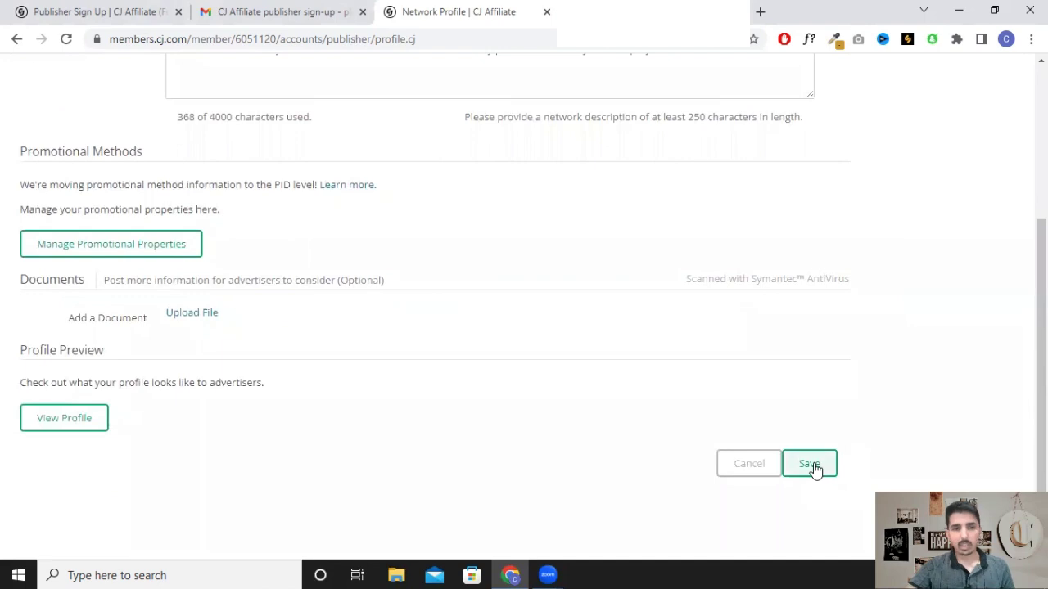
left_click(813, 466)
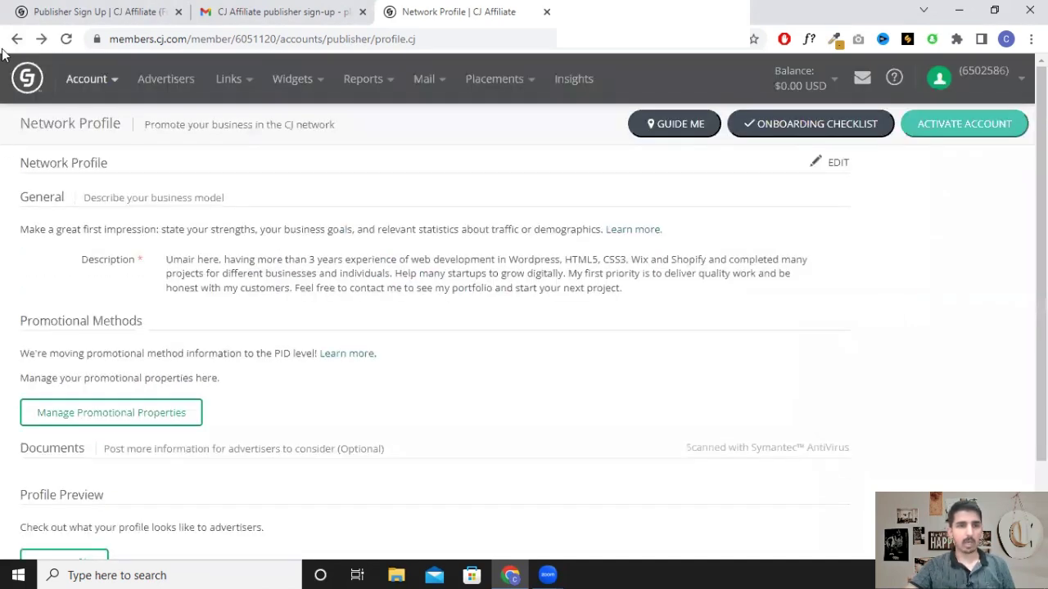
Step: Return to the onboarding checklist, open the Add a Promotional Property task and start creating a property
left_click(7, 47)
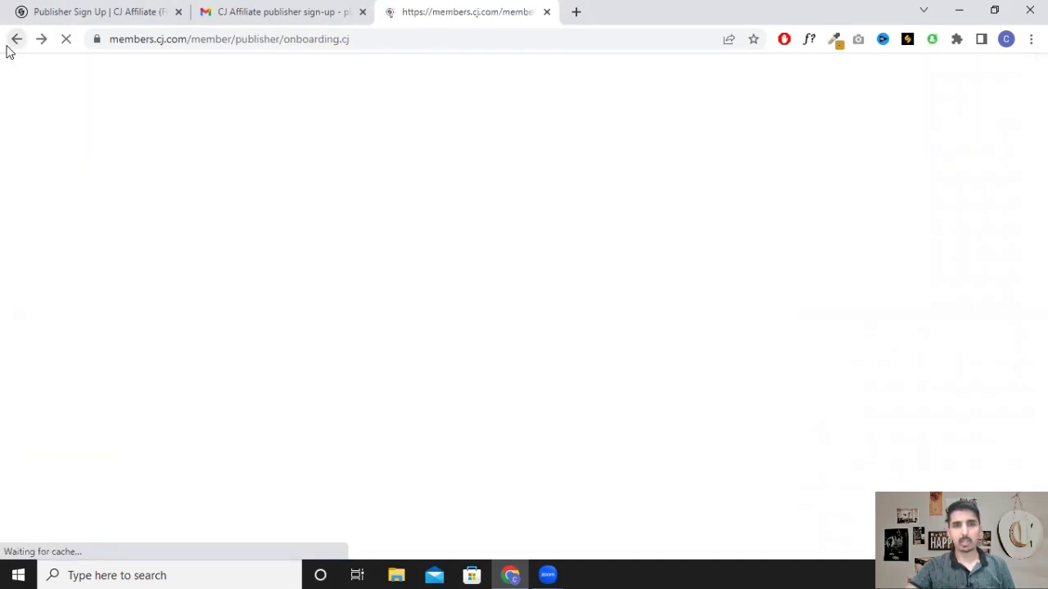
scroll(522, 187, "down", 3)
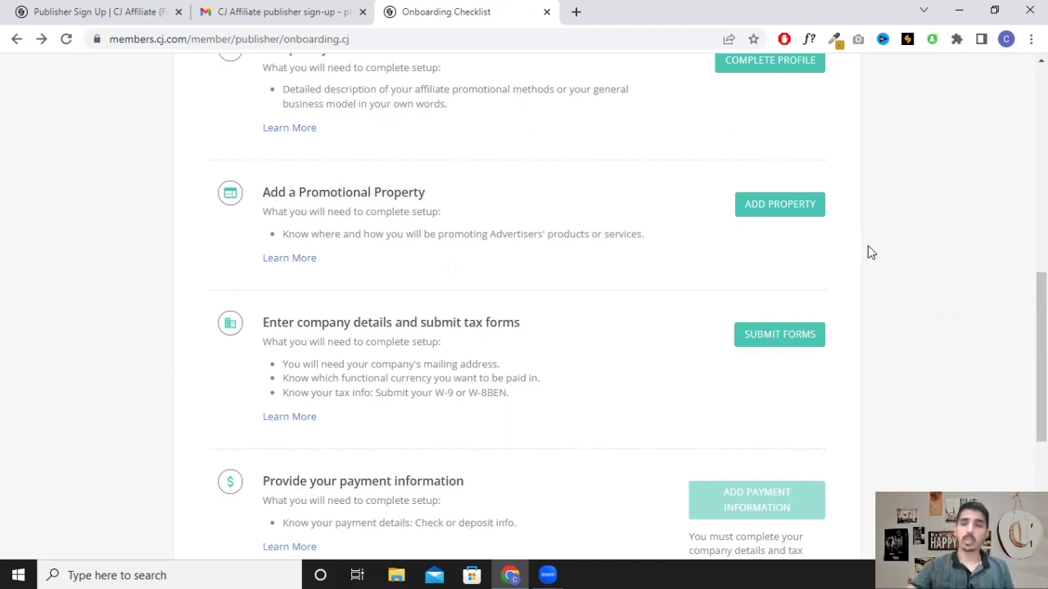
left_click(809, 215)
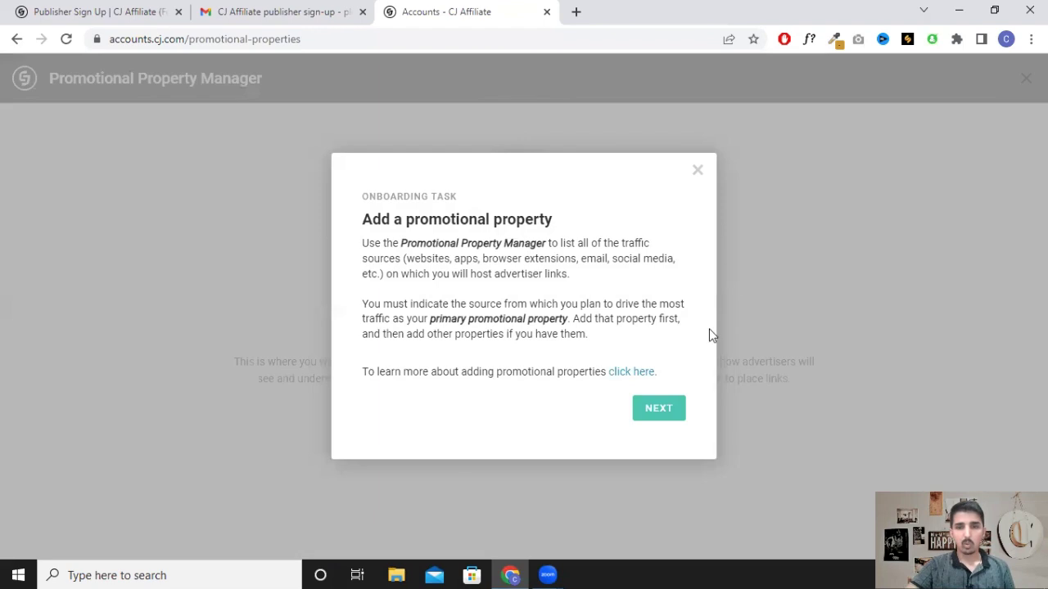
left_click(668, 413)
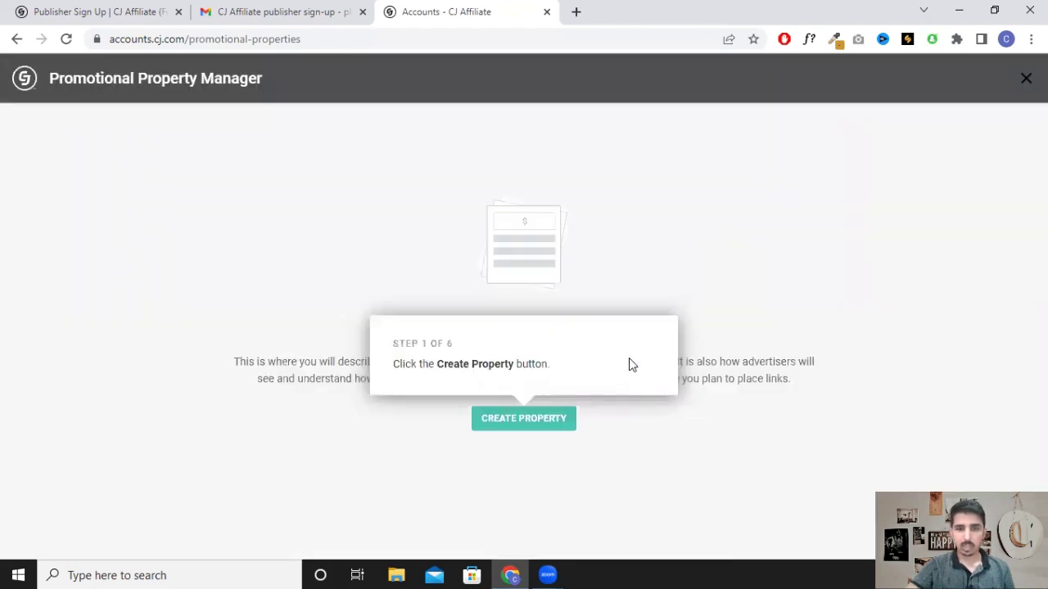
left_click(534, 422)
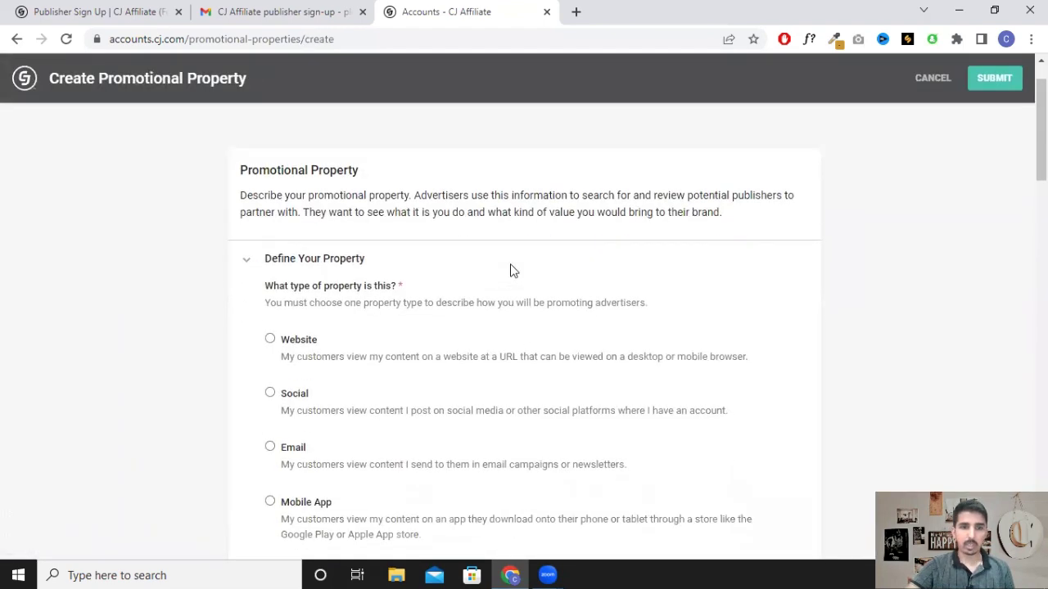
Step: Advance the walkthrough past the property type hint, compare the Website and Social types, and choose Social
scroll(512, 268, "up", 4)
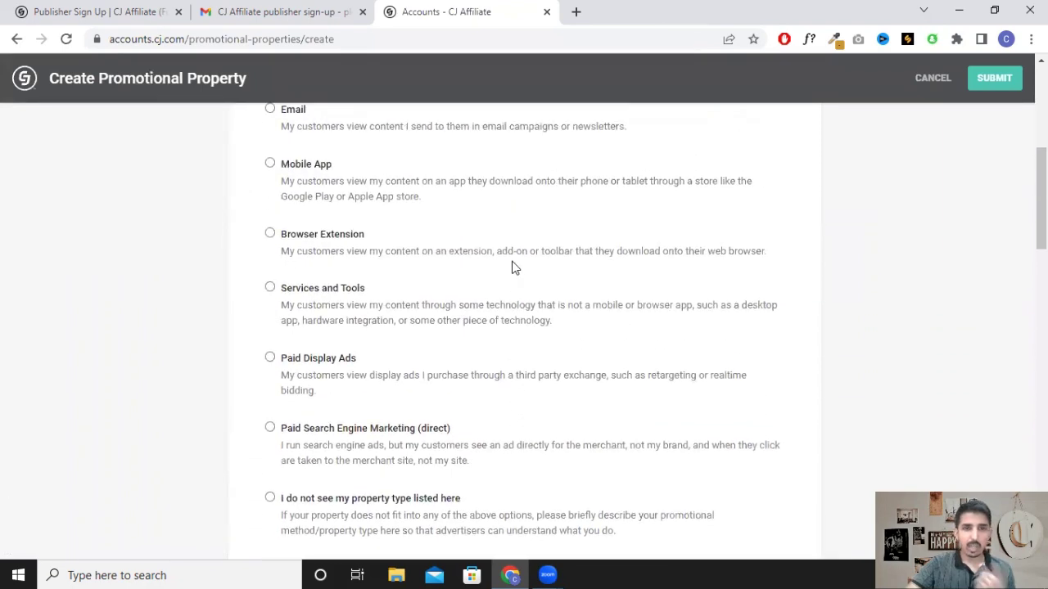
scroll(519, 259, "up", 3)
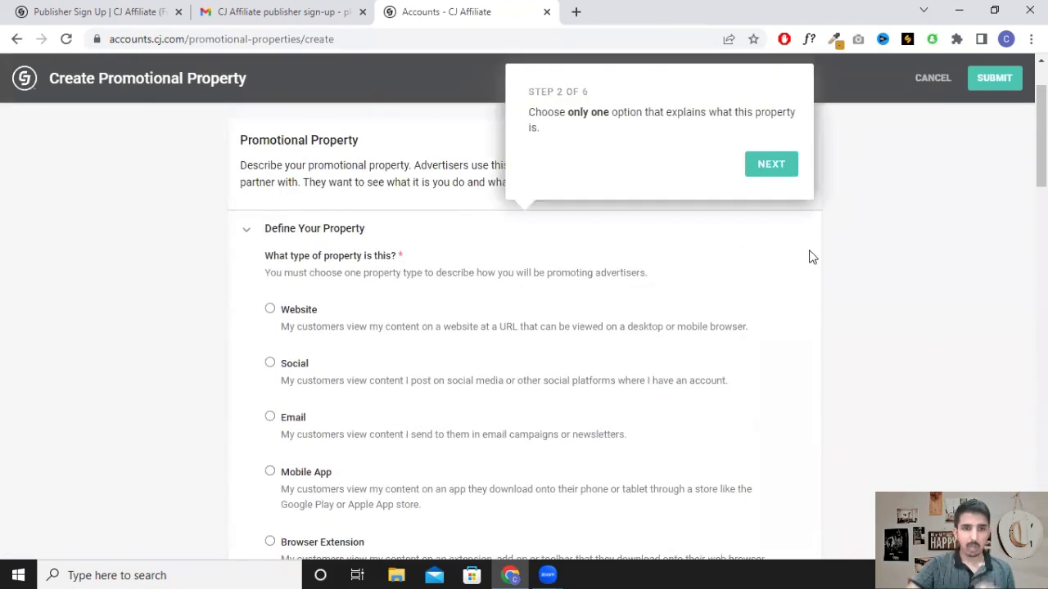
left_click(777, 169)
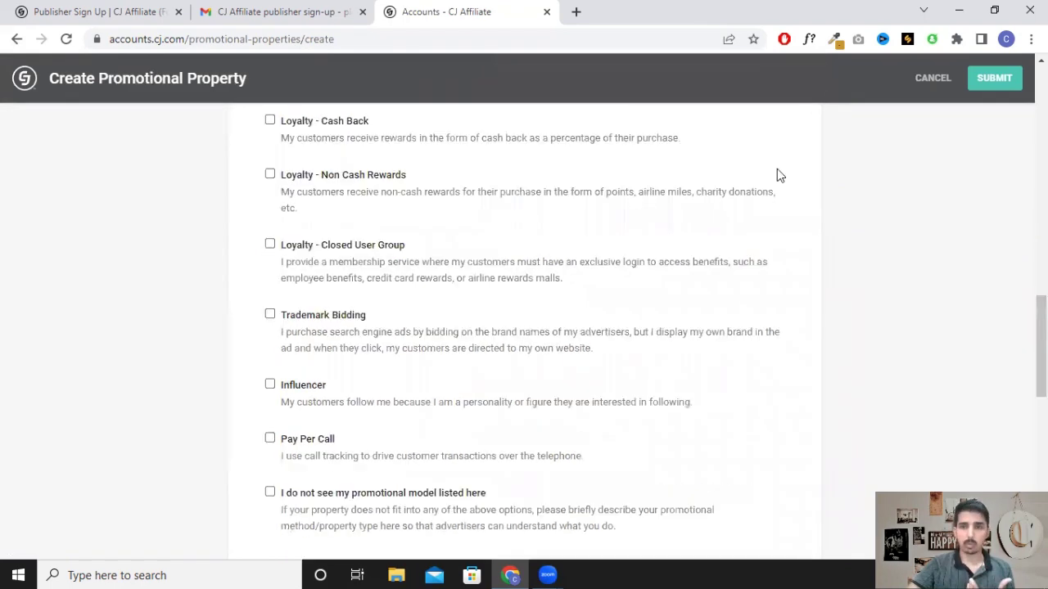
scroll(483, 278, "up", 10)
scroll(480, 277, "down", 1)
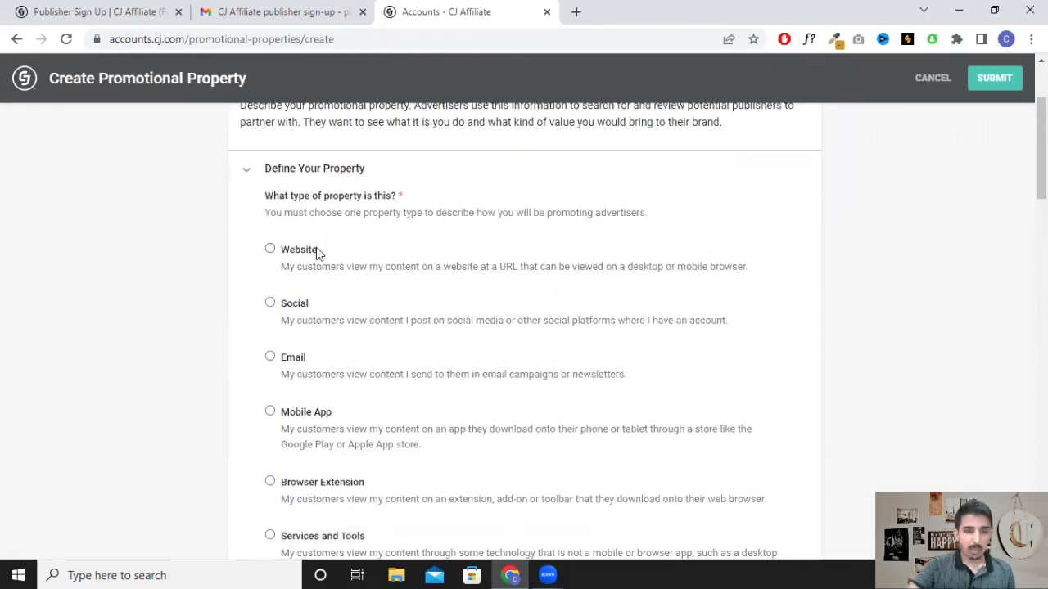
left_click(270, 303)
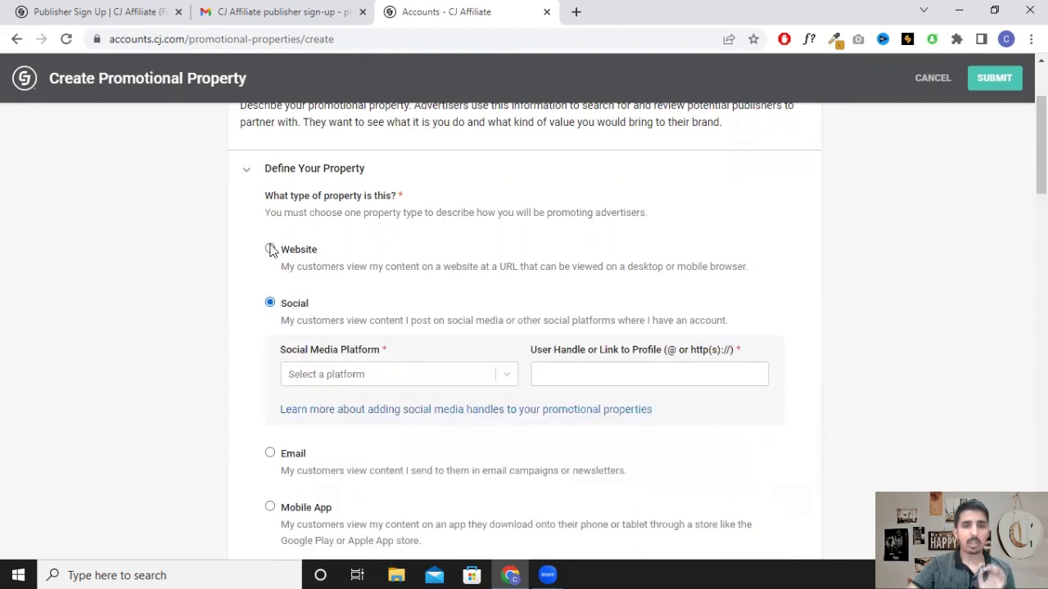
left_click(271, 249)
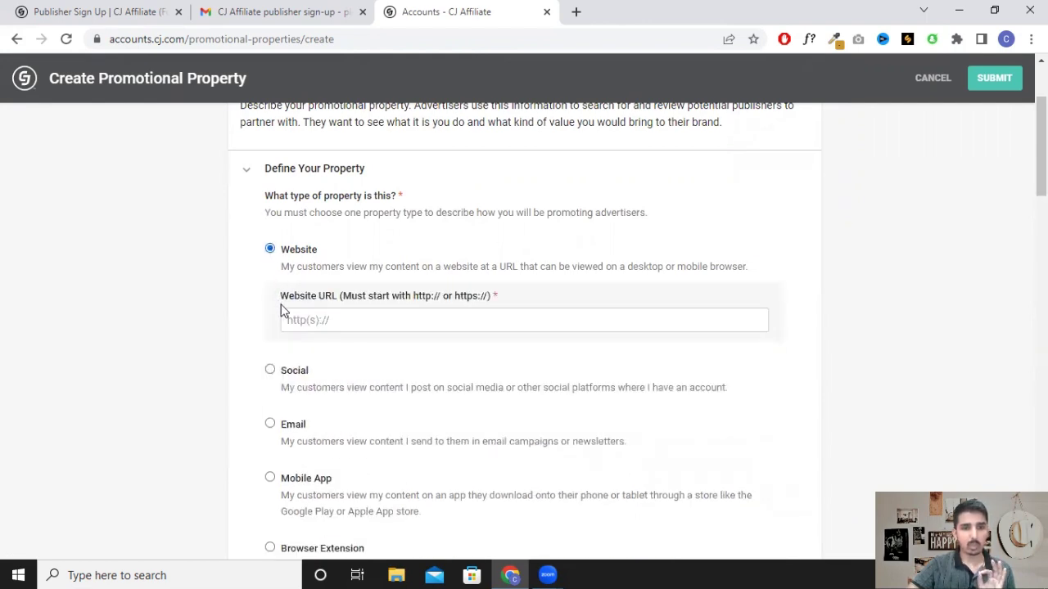
left_click(272, 369)
scroll(866, 237, "down", 1)
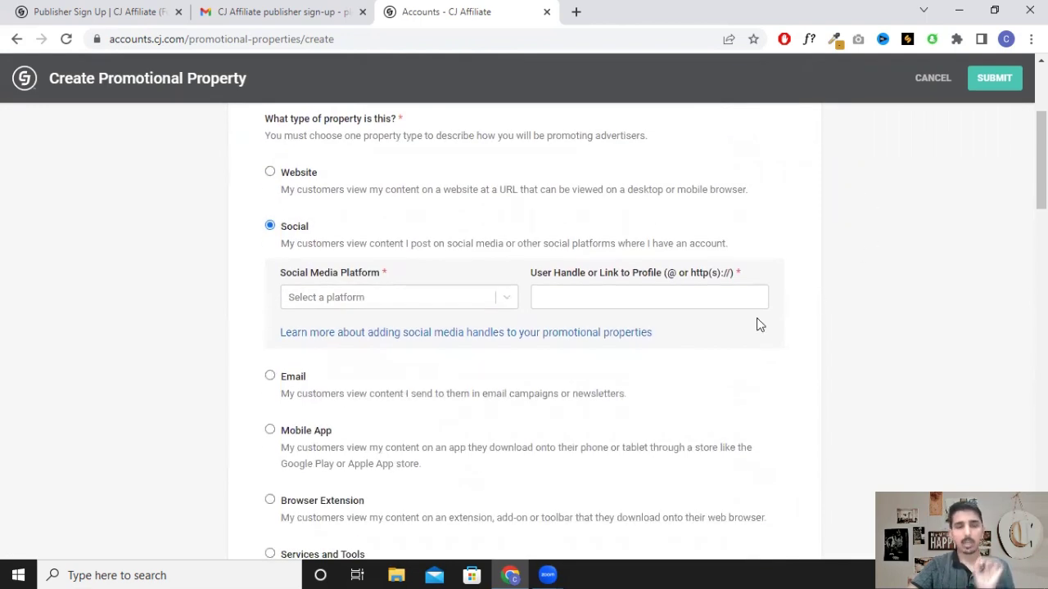
Step: Set the social media platform to Other and activate the user handle or profile link field
left_click(507, 301)
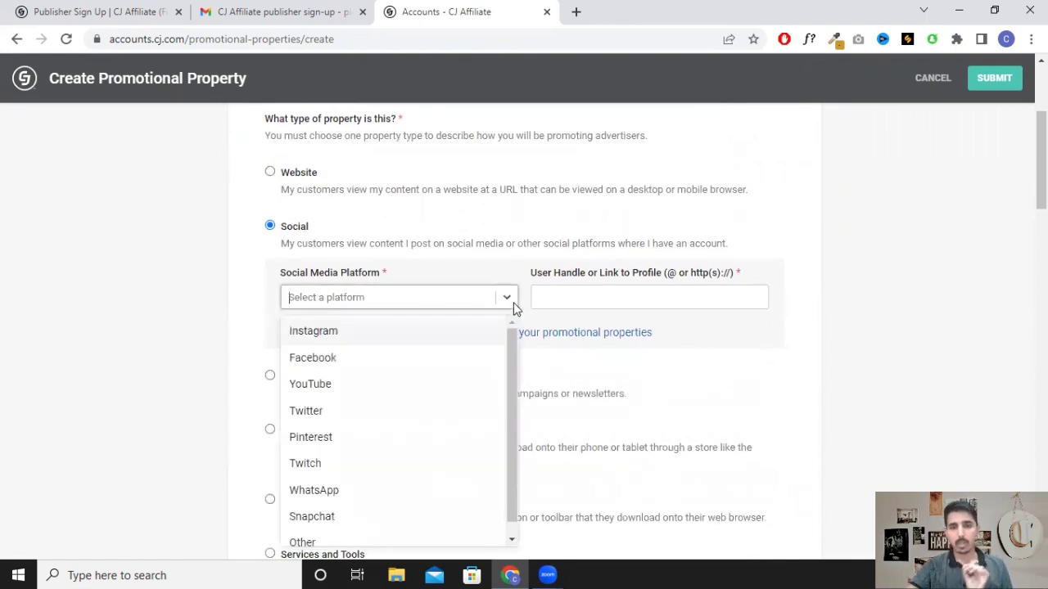
scroll(454, 350, "down", 1)
scroll(445, 422, "up", 1)
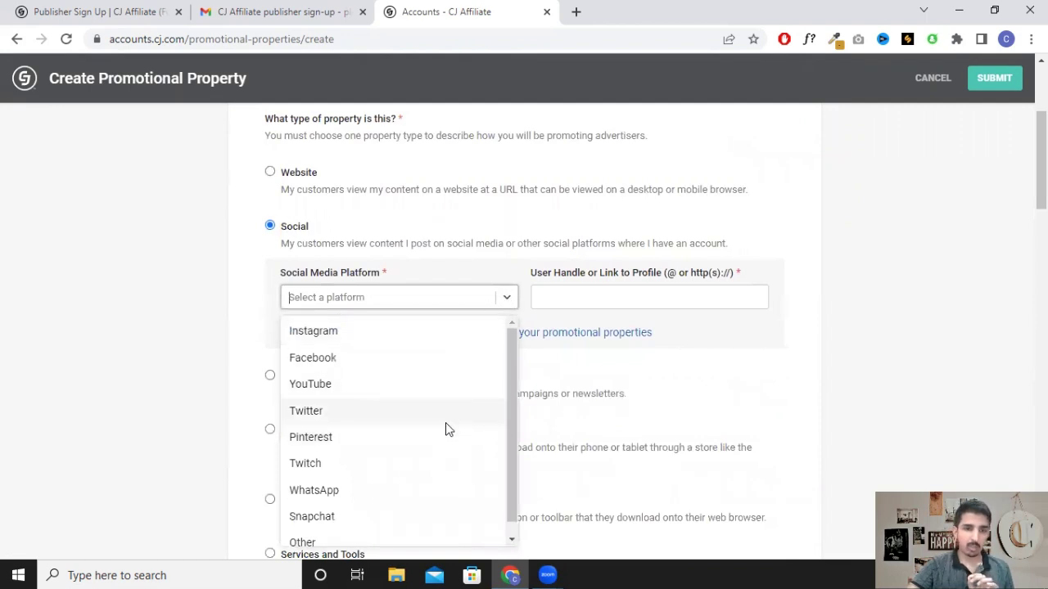
type("t")
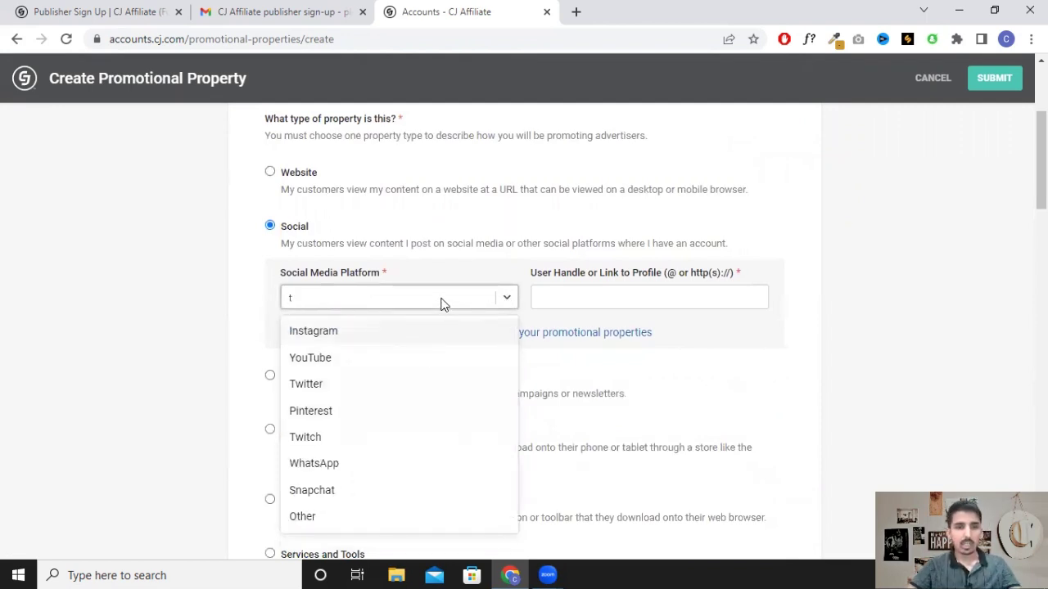
type("i")
key("BackSpace")
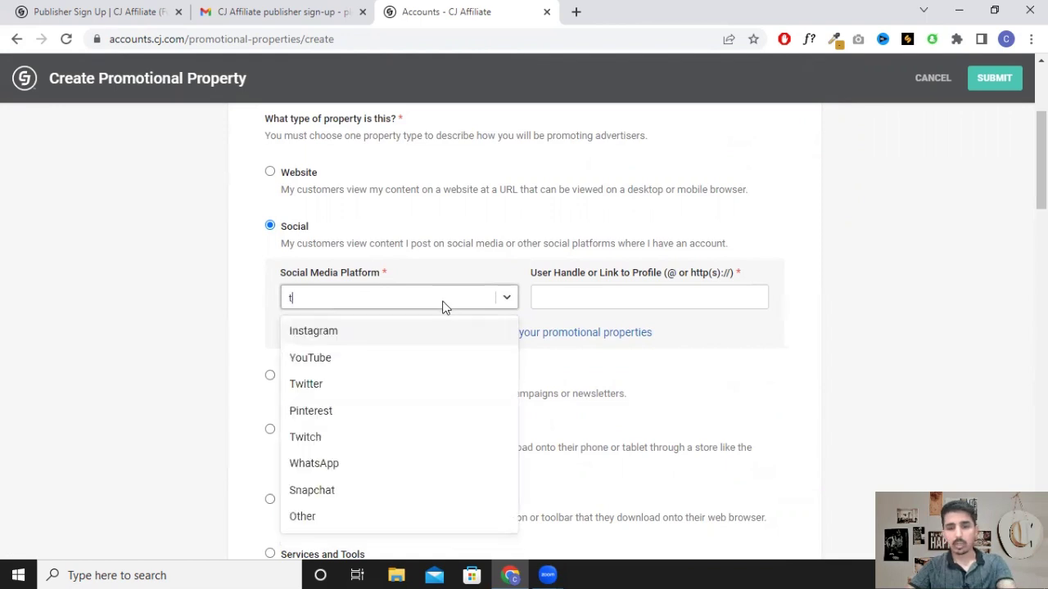
key("BackSpace")
left_click(327, 541)
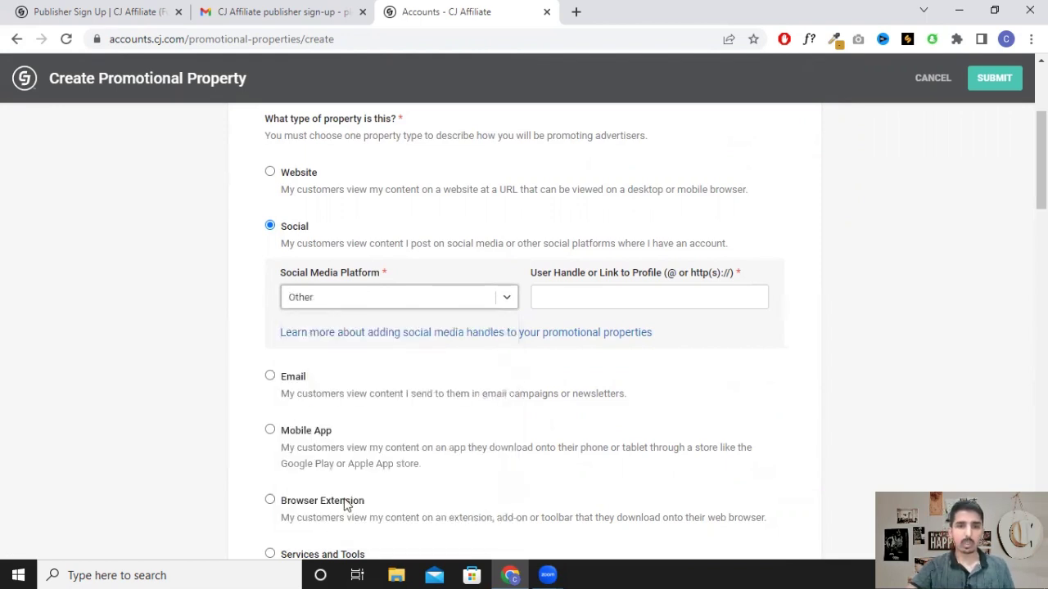
left_click(622, 288)
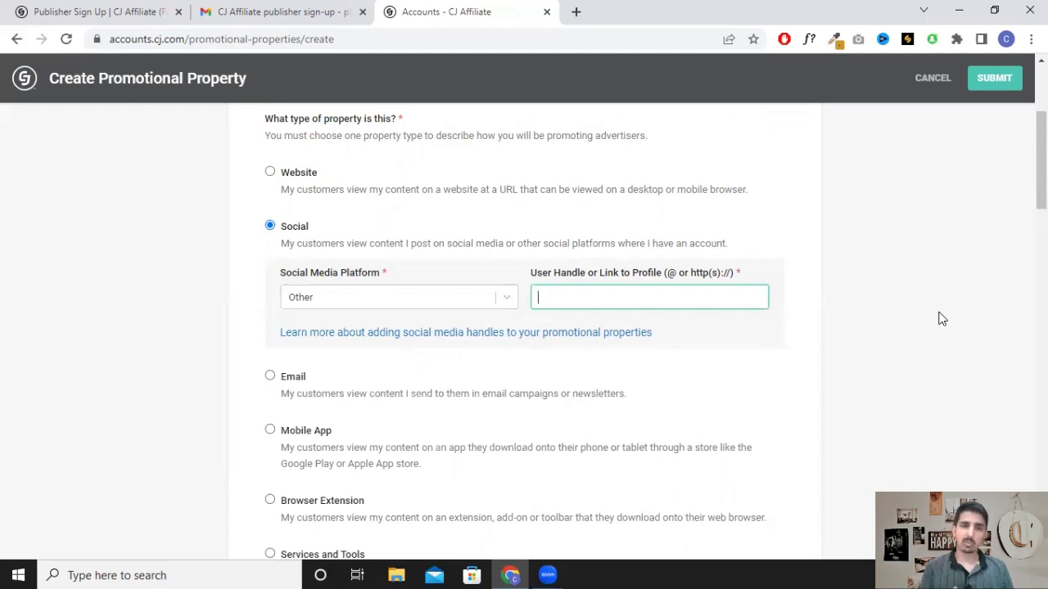
Step: Select Influencer and Content/Blog/Media as promotional models and make Content/Blog/Media the primary one
scroll(942, 319, "down", 5)
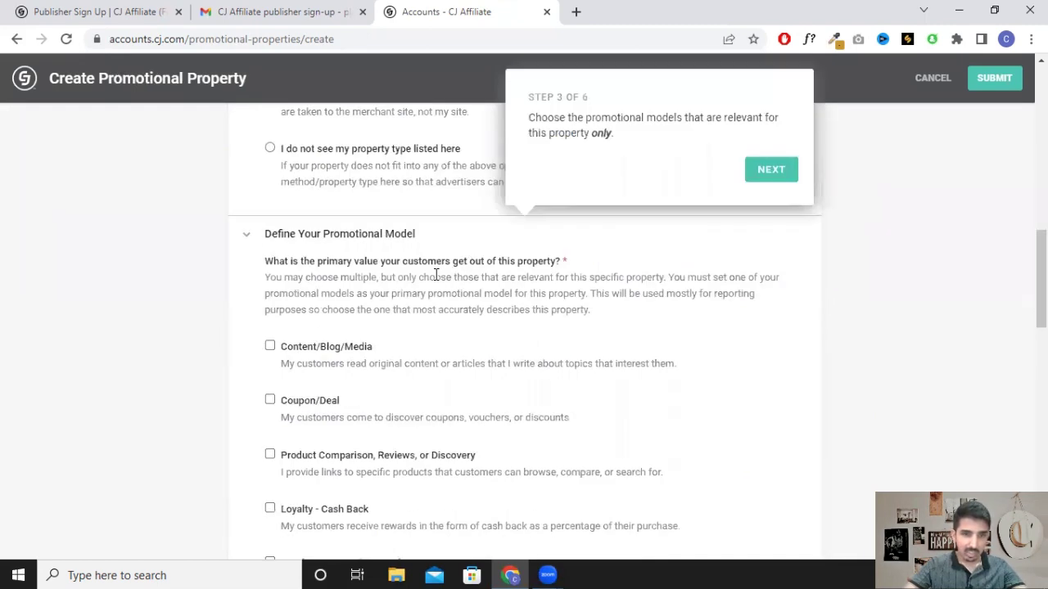
scroll(428, 283, "down", 1)
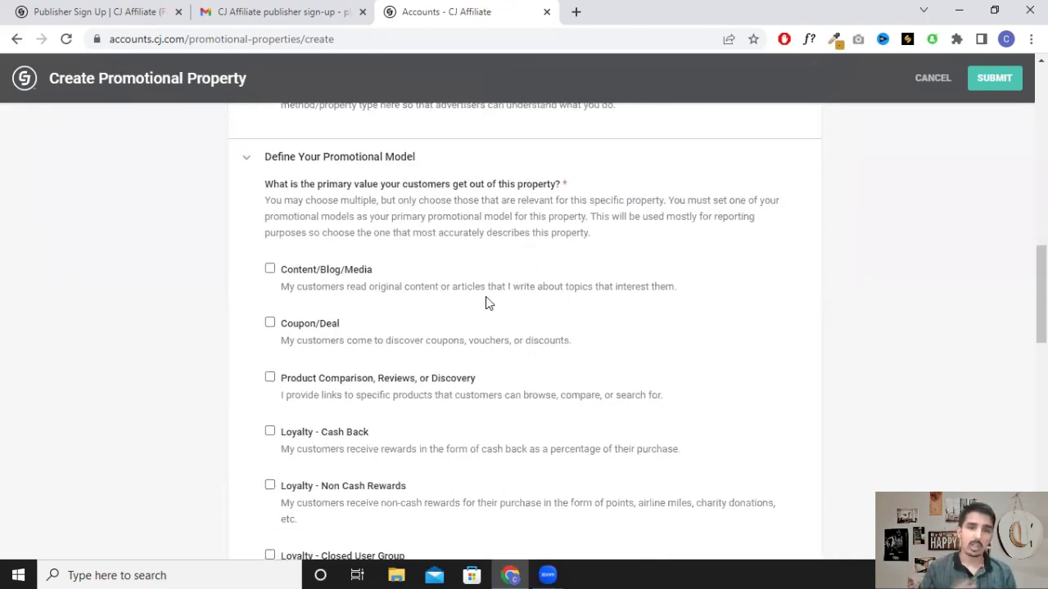
scroll(486, 301, "down", 5)
left_click(270, 291)
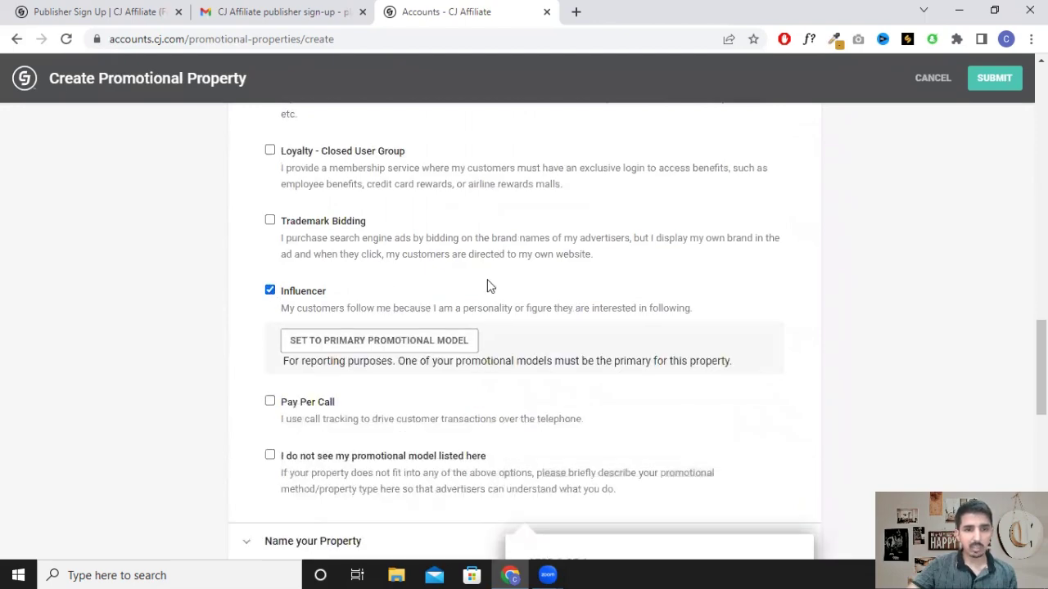
scroll(487, 280, "up", 6)
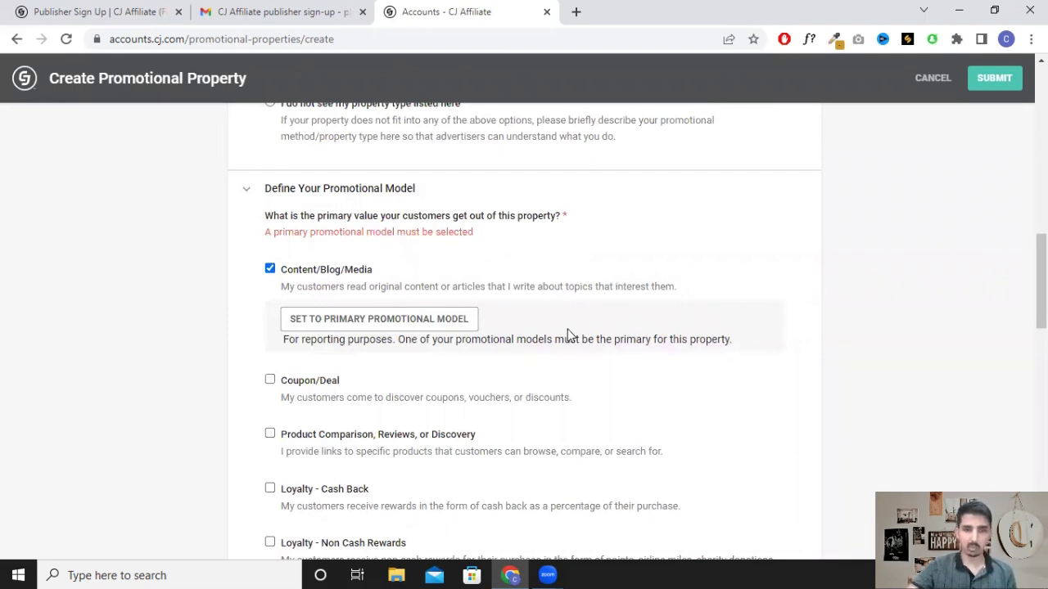
left_click(382, 321)
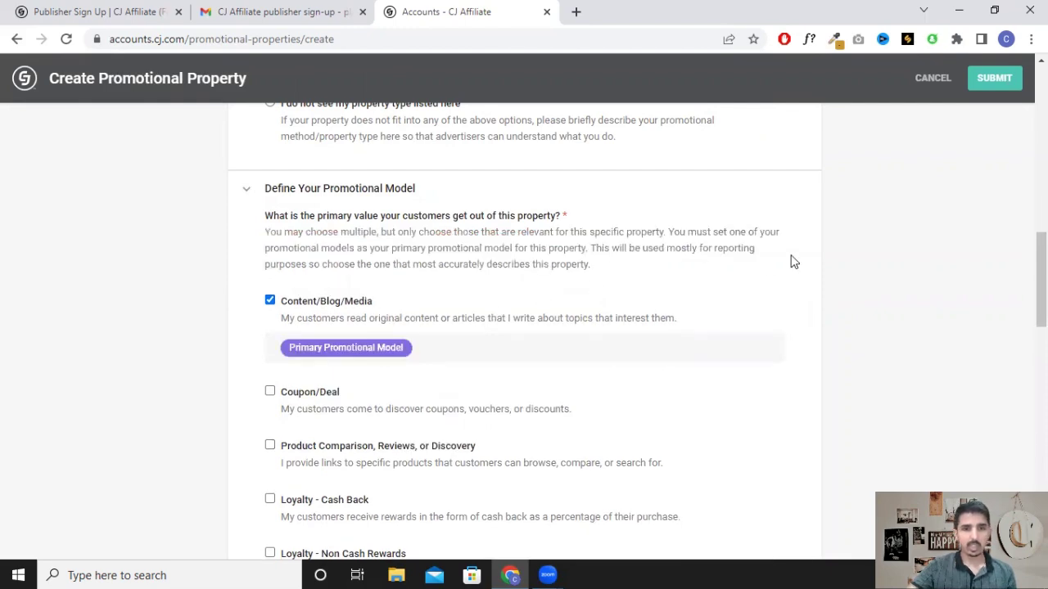
Step: Fill in the promotional property name with the publisher's full name from the saved suggestions
scroll(792, 262, "down", 5)
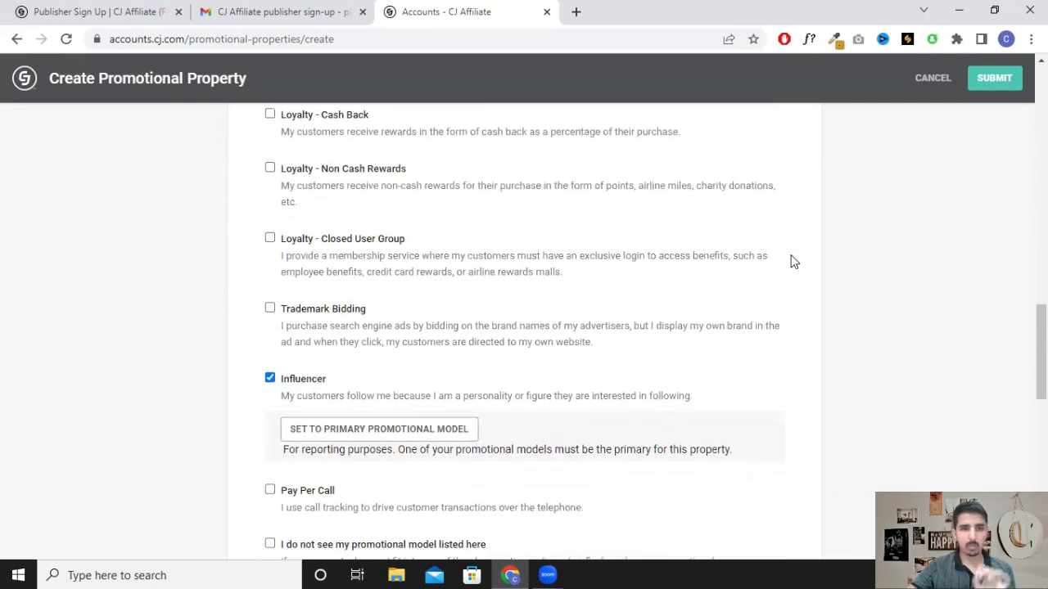
scroll(791, 261, "down", 4)
scroll(790, 259, "down", 2)
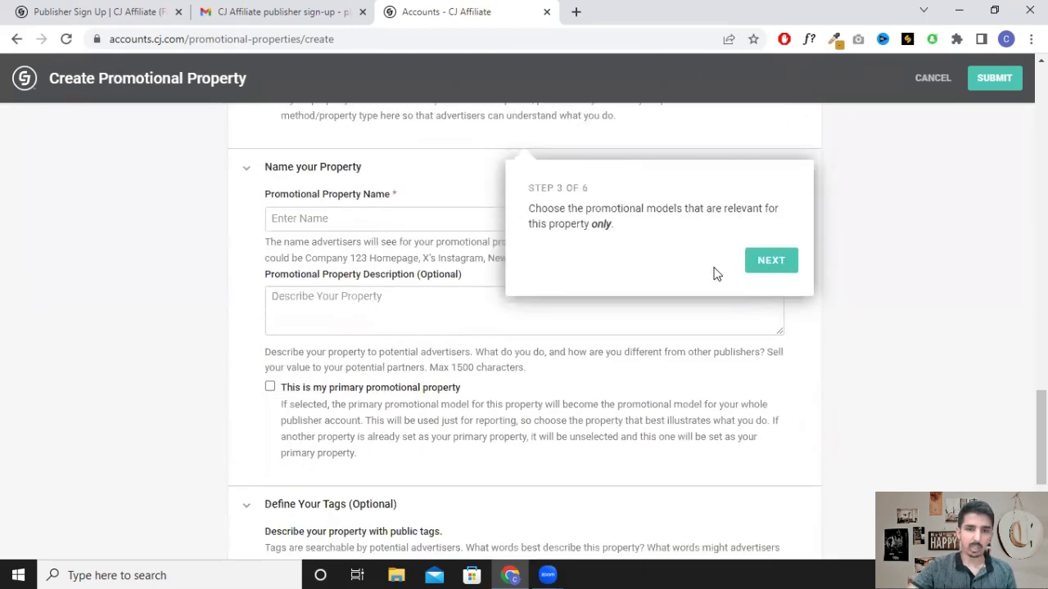
left_click(374, 220)
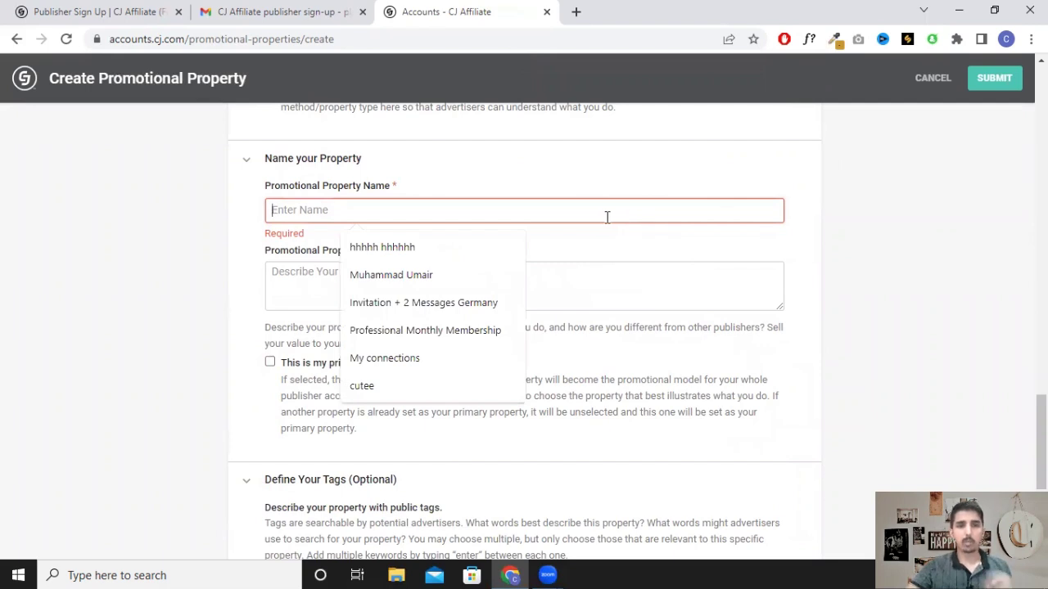
left_click(475, 278)
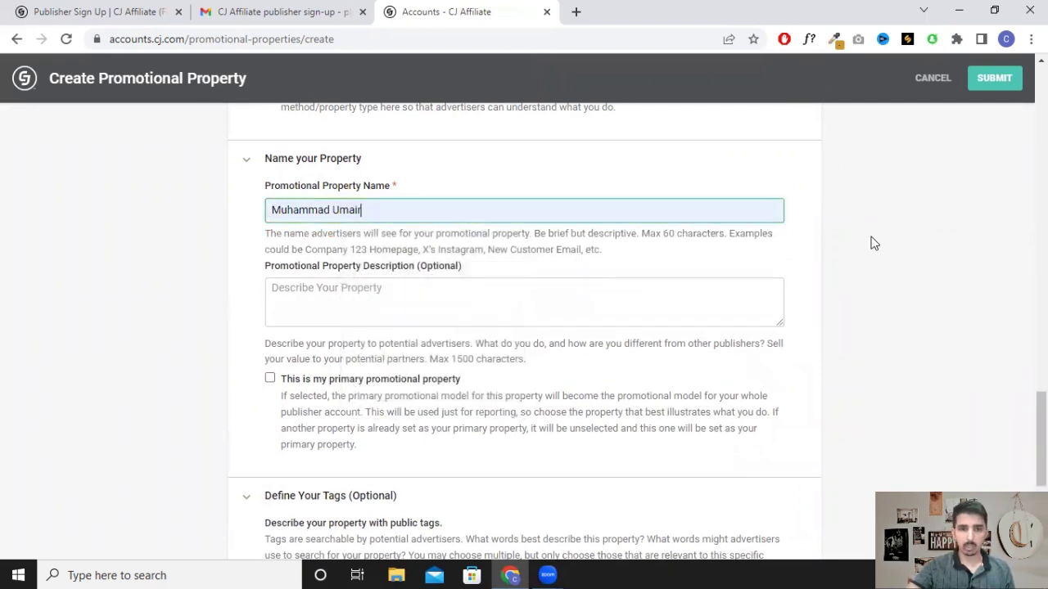
Step: Leave the optional description empty and mark this as the primary promotional property
scroll(864, 235, "down", 2)
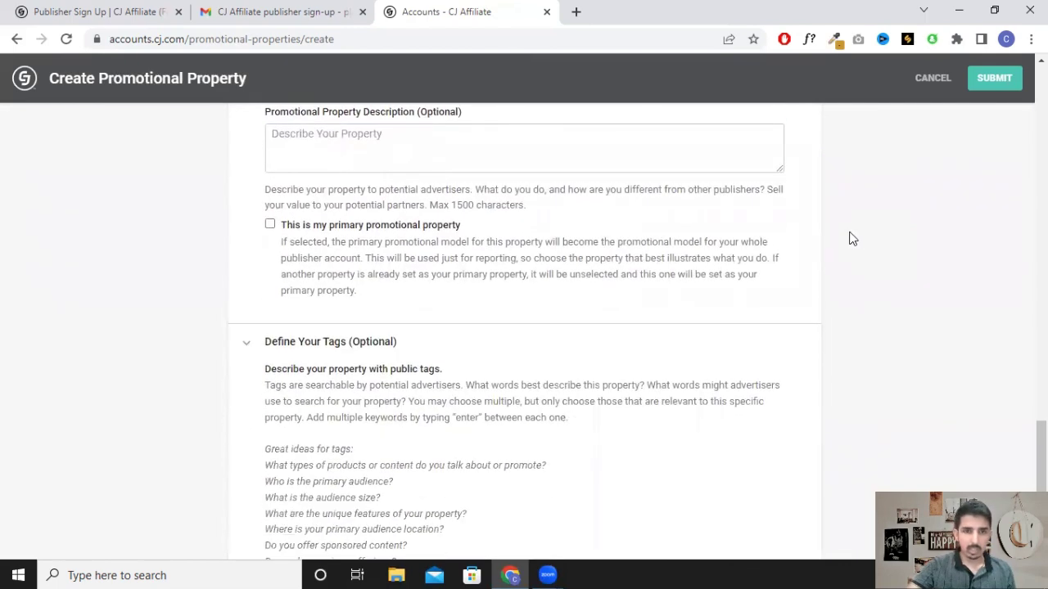
scroll(537, 219, "up", 1)
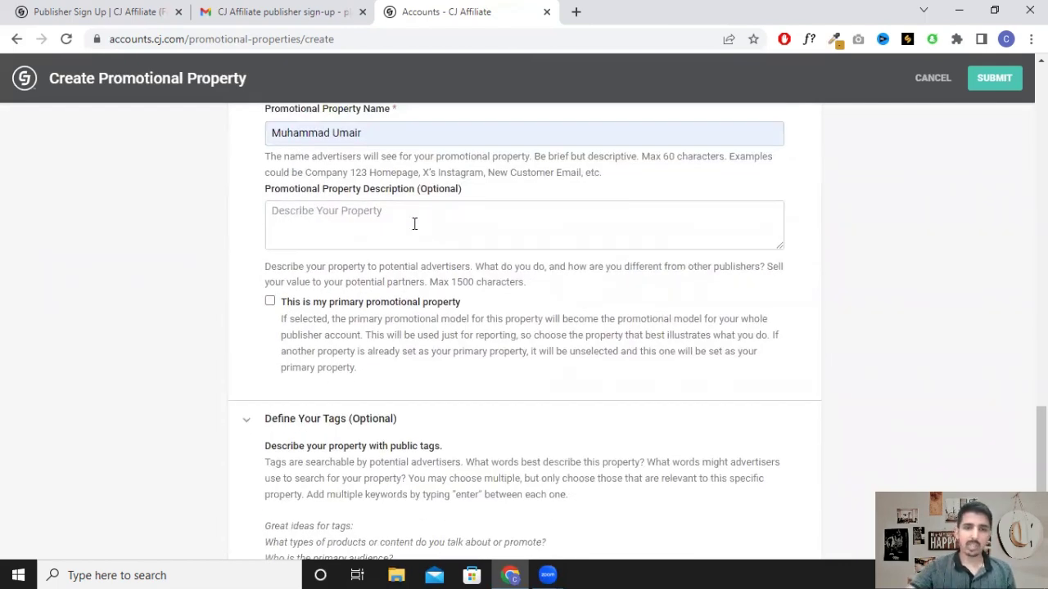
scroll(442, 228, "down", 1)
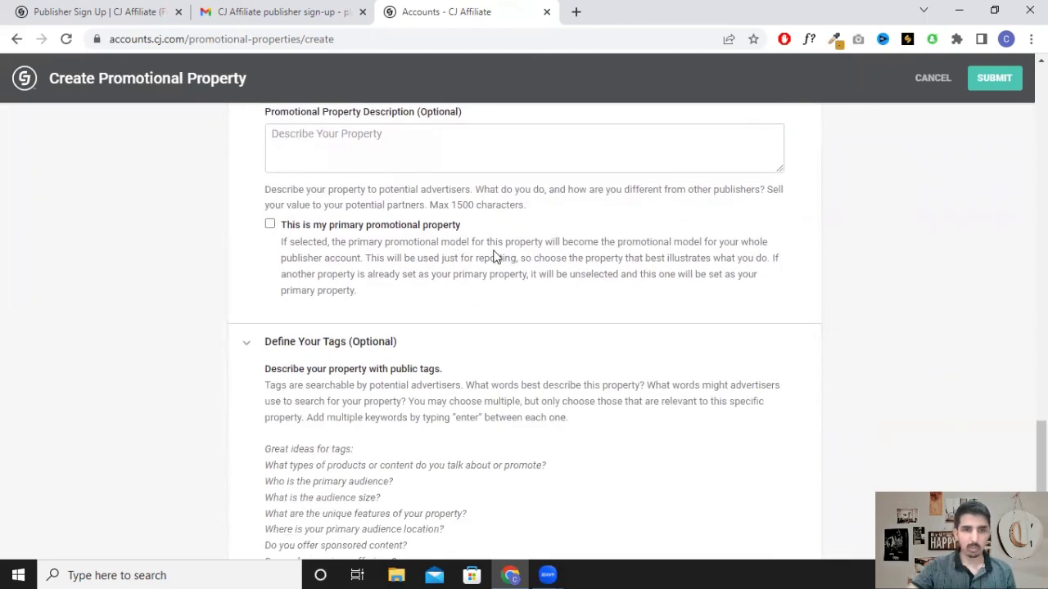
left_click(270, 225)
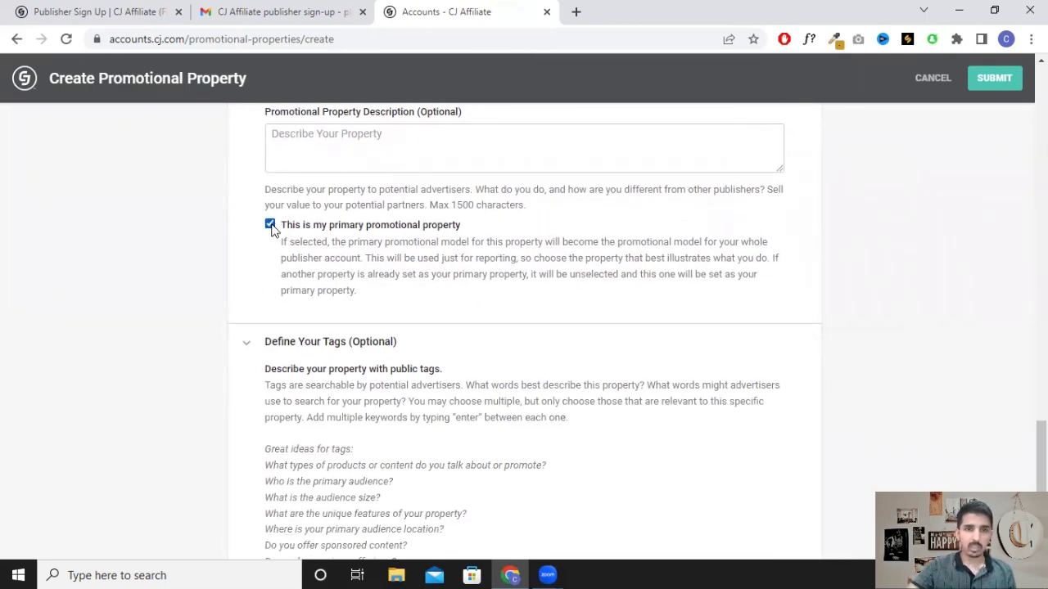
Step: Leave the optional tags empty and submit the new promotional property
scroll(733, 255, "down", 2)
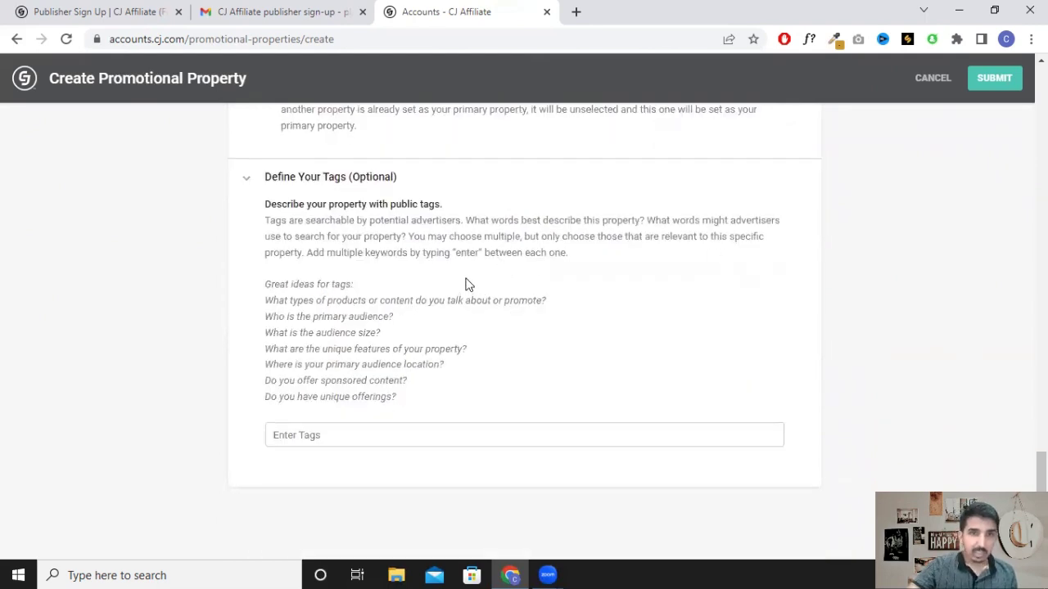
left_click(460, 438)
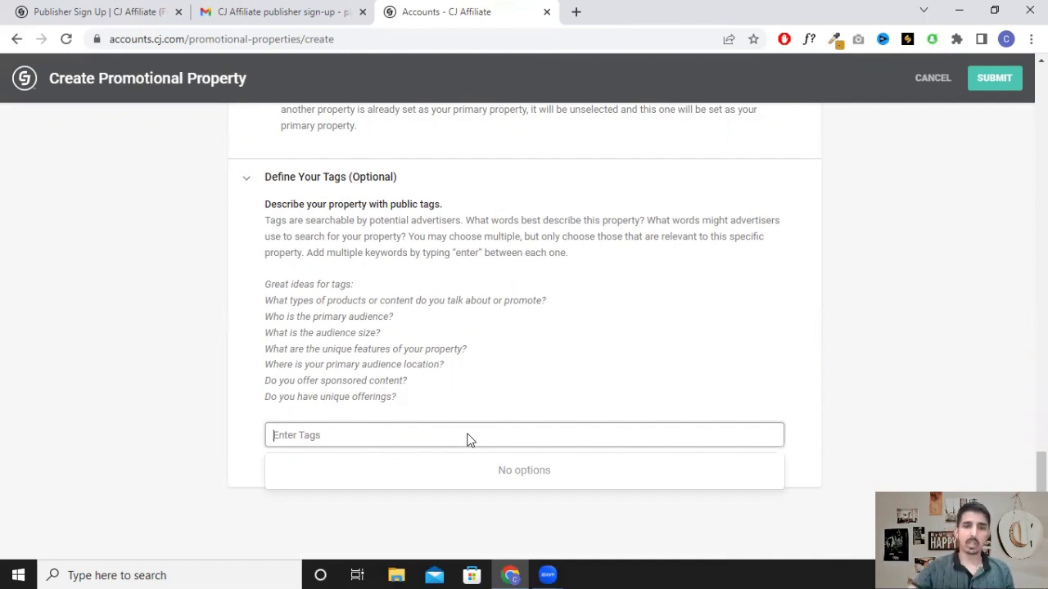
scroll(606, 364, "up", 3)
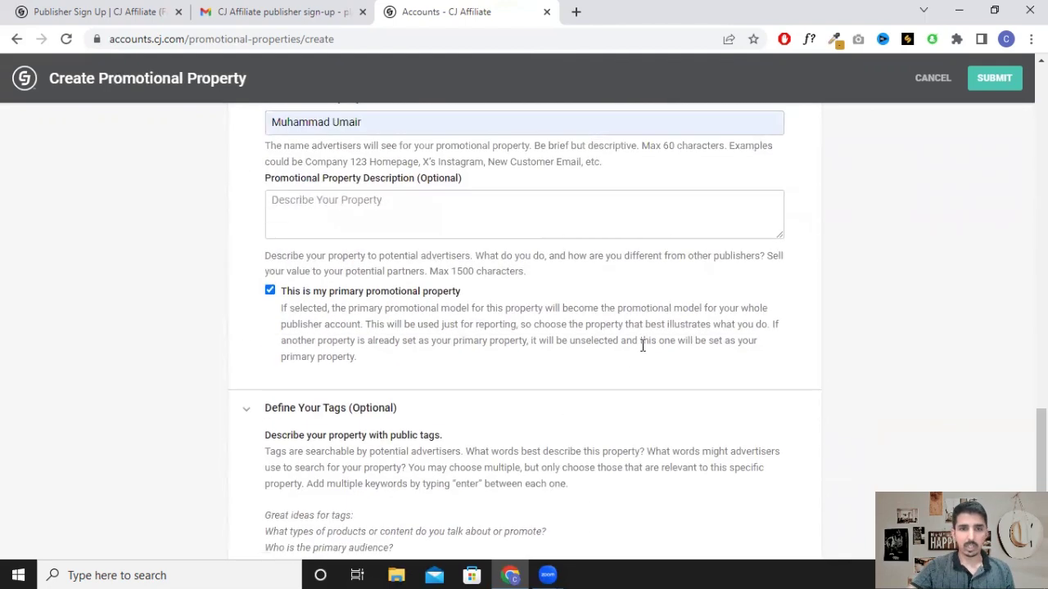
scroll(737, 311, "down", 3)
scroll(778, 284, "up", 4)
scroll(852, 212, "up", 10)
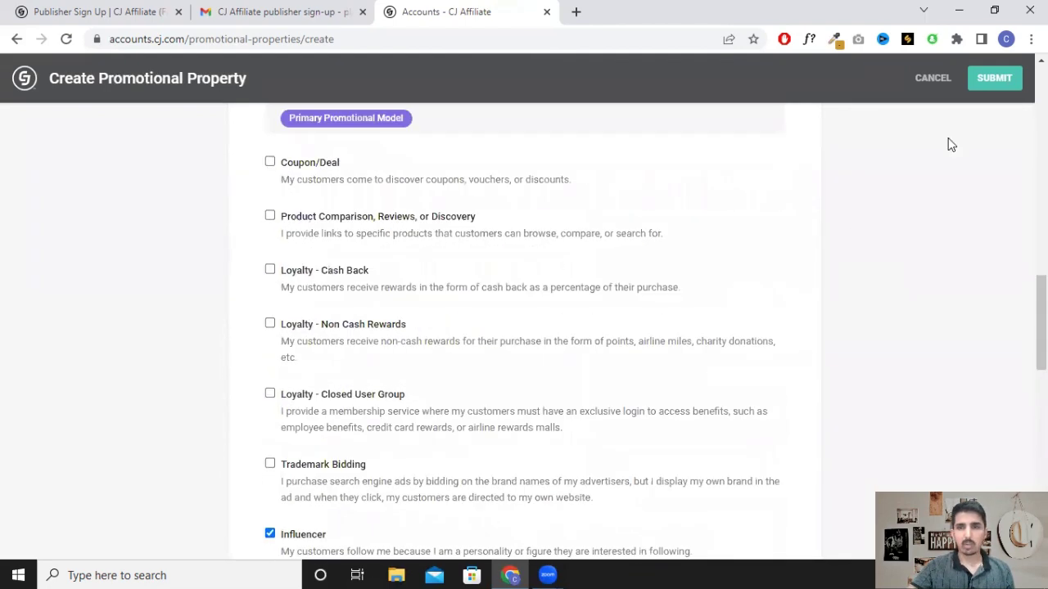
left_click(1007, 82)
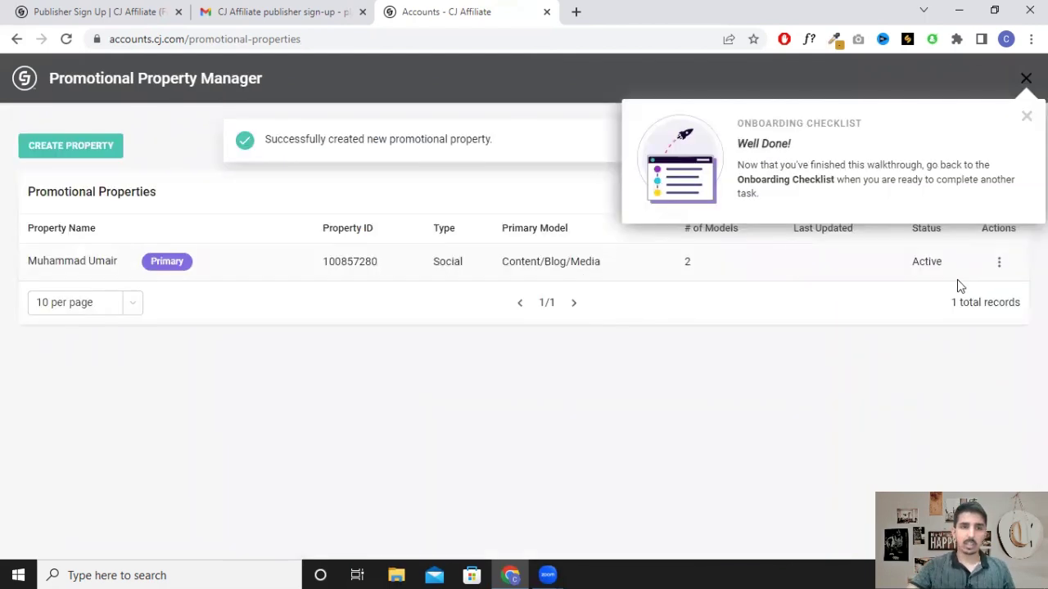
Step: Return to the onboarding checklist and open the task for company details and tax forms
left_click(1027, 116)
left_click(17, 38)
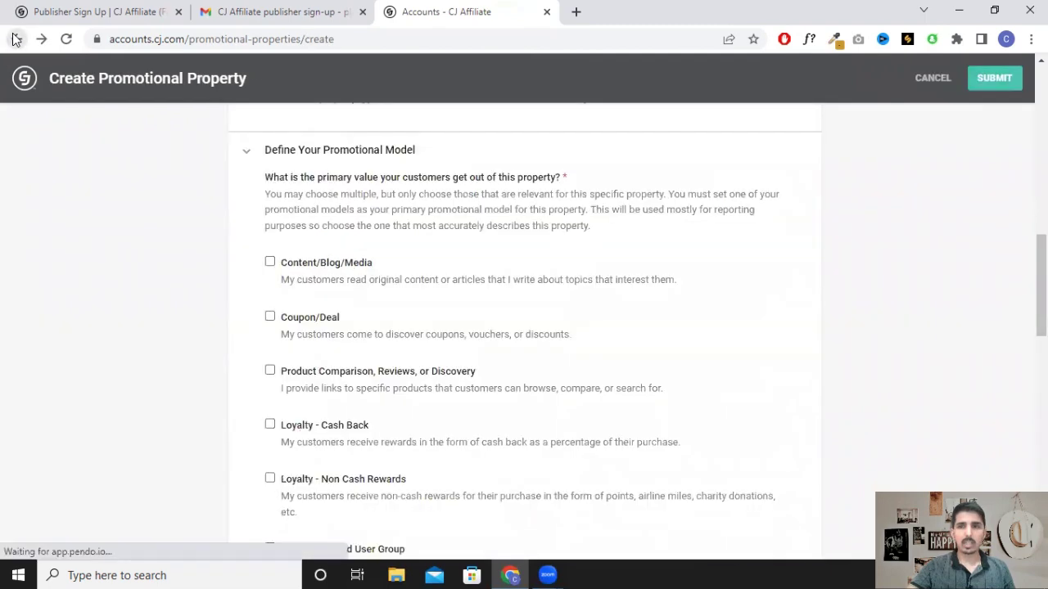
left_click(17, 39)
left_click(17, 38)
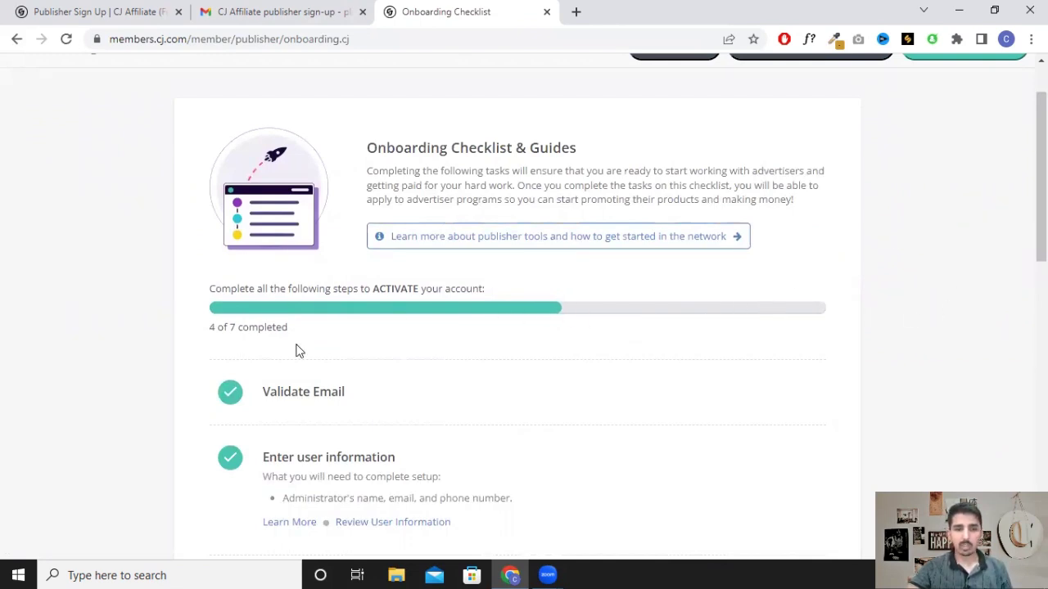
scroll(297, 348, "down", 7)
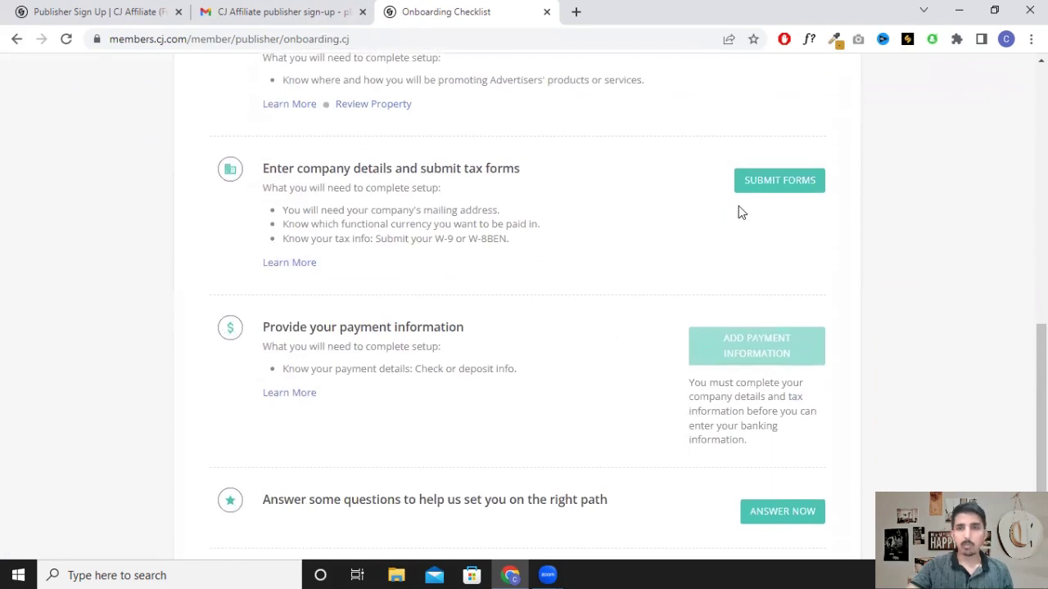
left_click(775, 189)
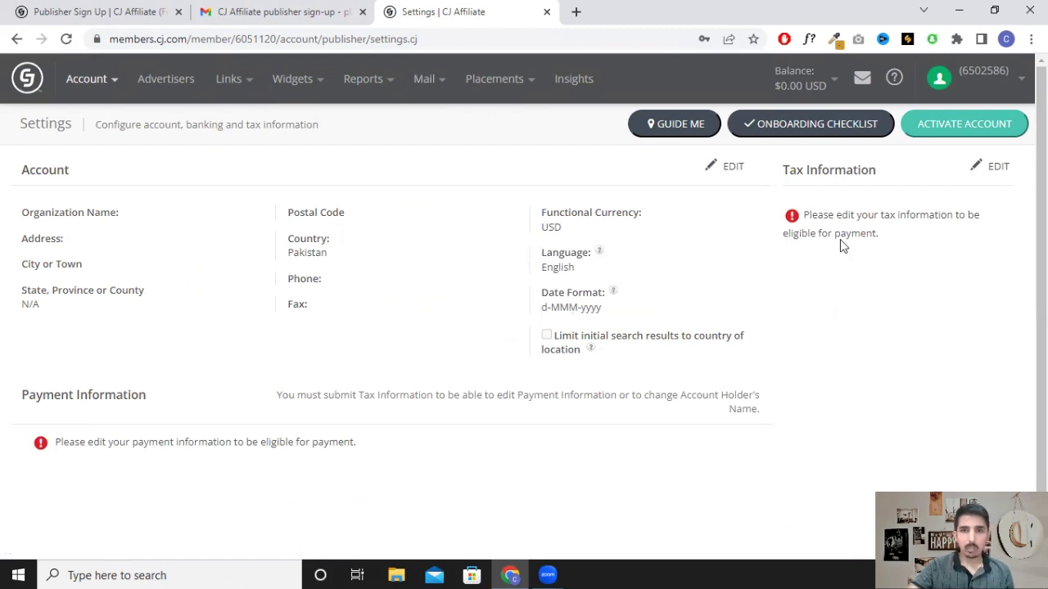
Step: Open the account details for editing, confirming with the saved account password
left_click(734, 171)
left_click(504, 268)
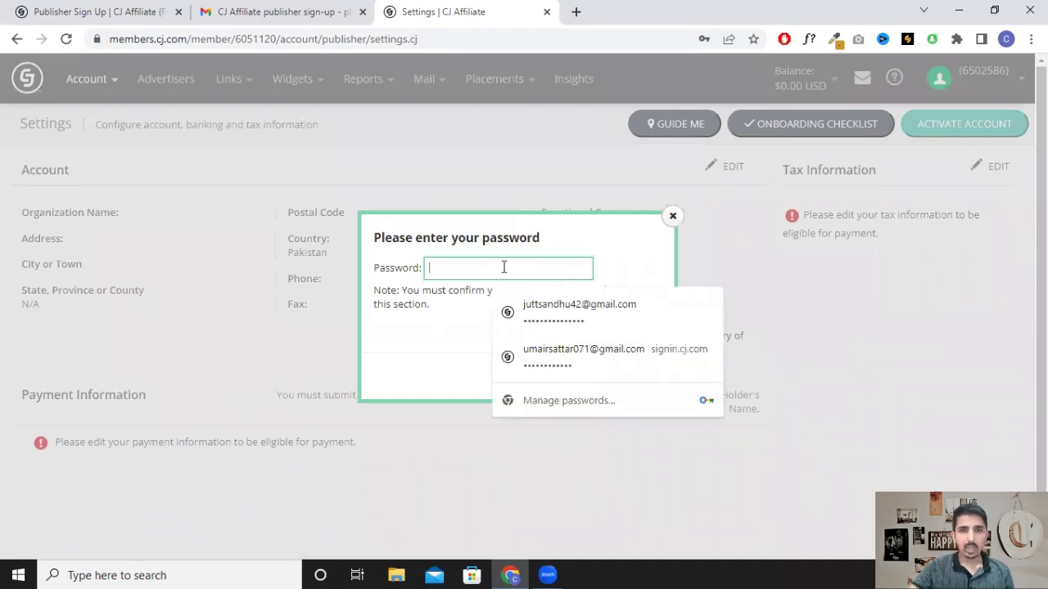
left_click(571, 370)
left_click(639, 375)
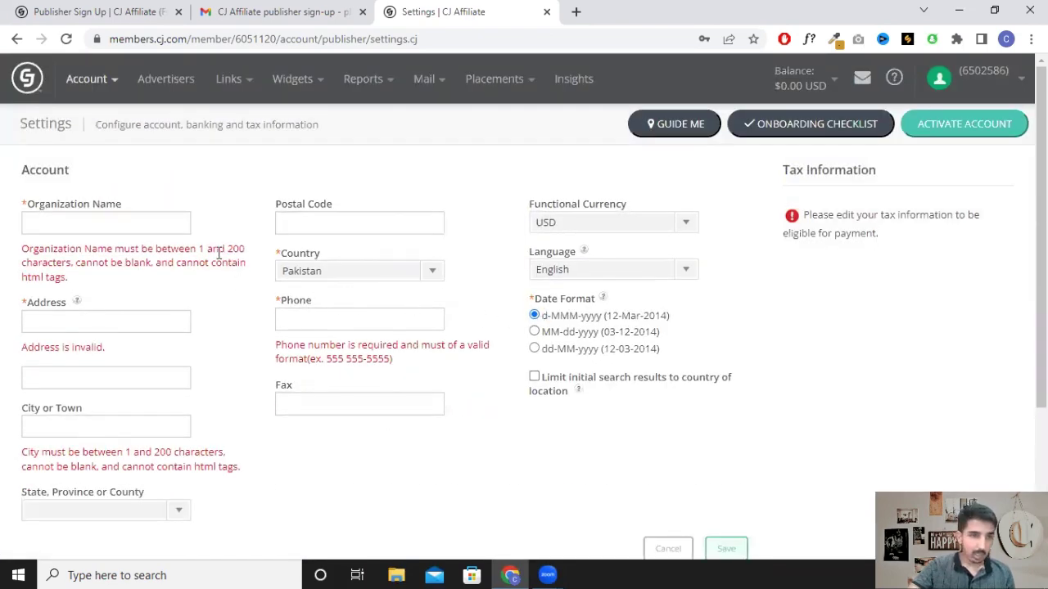
Step: Fill in the account details from the saved Dot Creatives entry, add the phone number and postal code from the suggestions, and save them
left_click(136, 221)
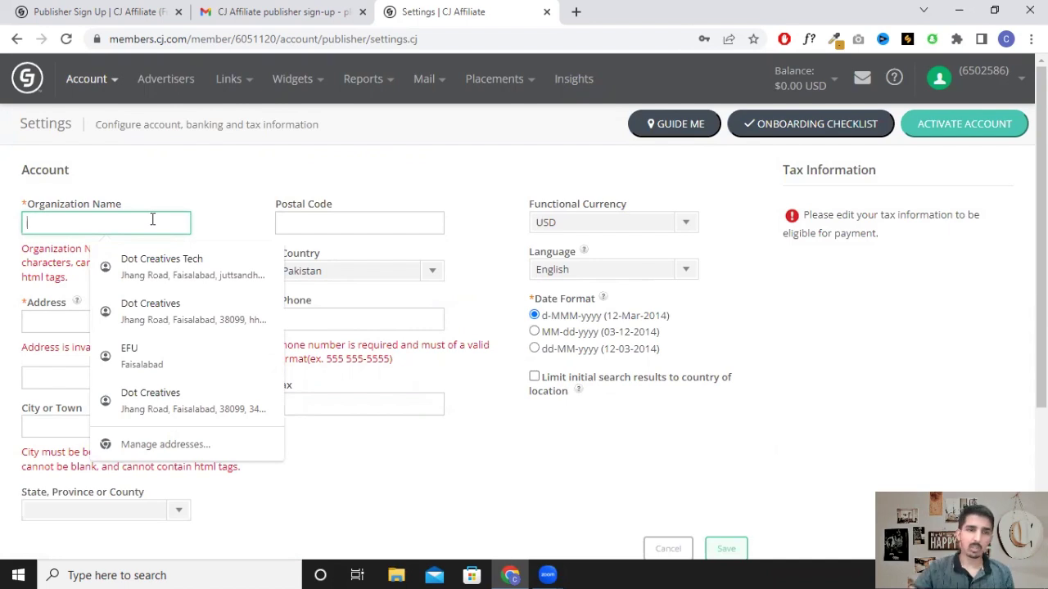
left_click(155, 311)
left_click(381, 322)
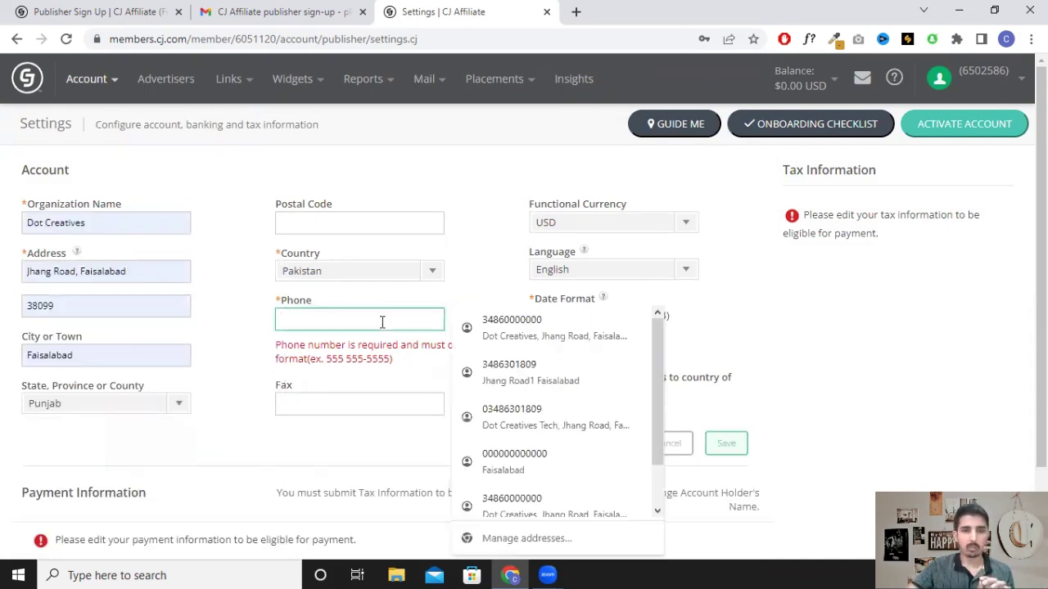
left_click(491, 320)
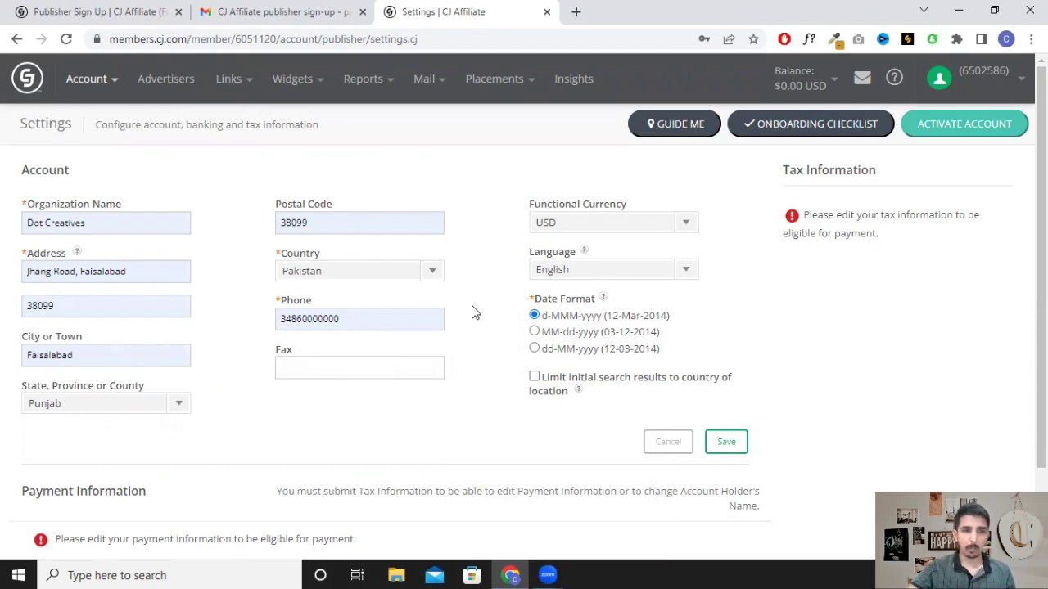
scroll(471, 311, "down", 1)
scroll(693, 379, "up", 1)
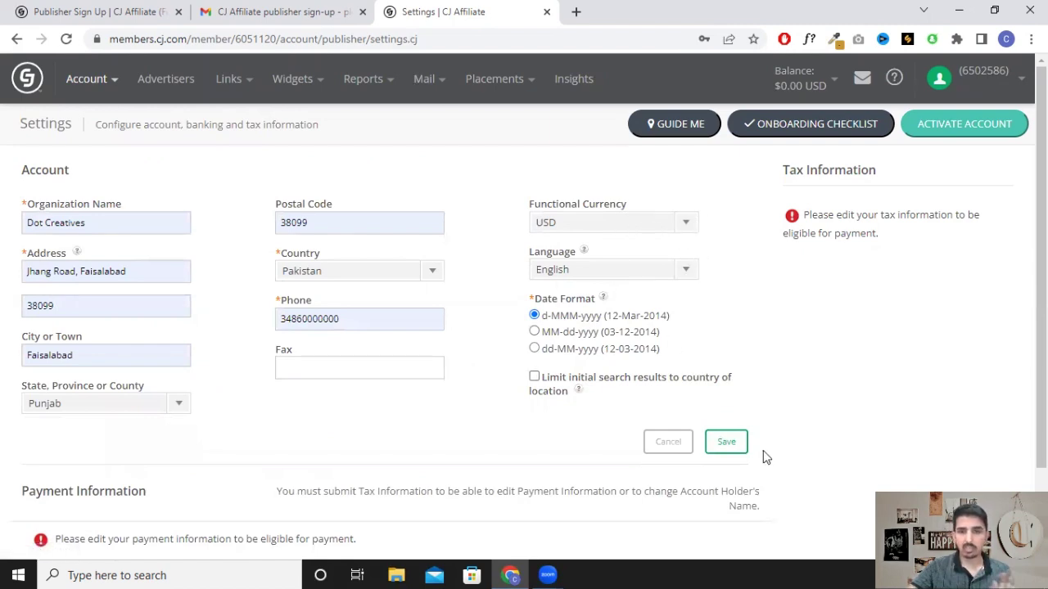
left_click(723, 445)
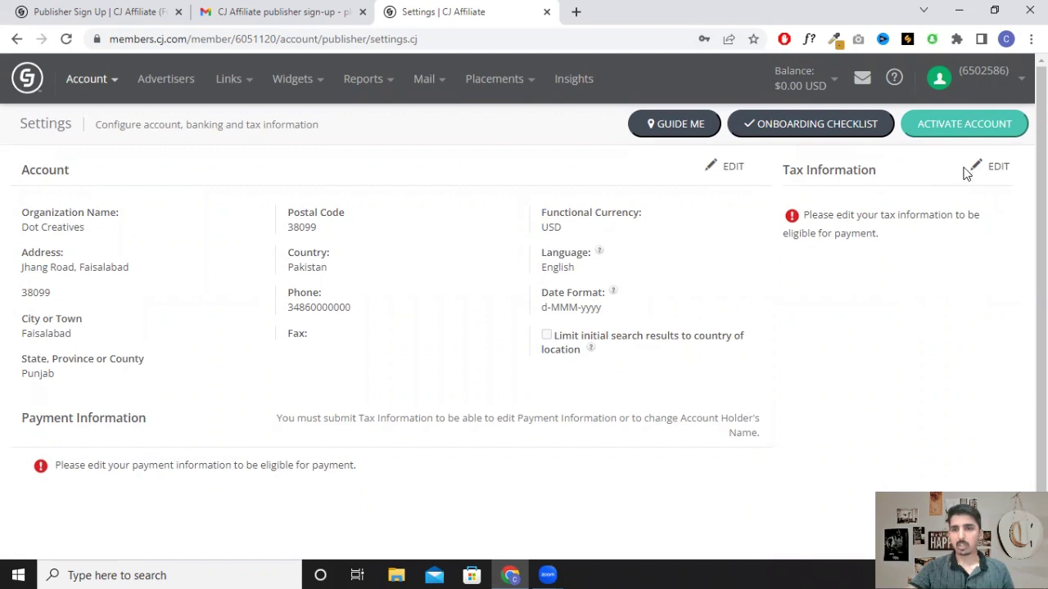
Step: Open the tax information for editing, dismissing the important notice and confirming with the account password
left_click(978, 169)
left_click(995, 173)
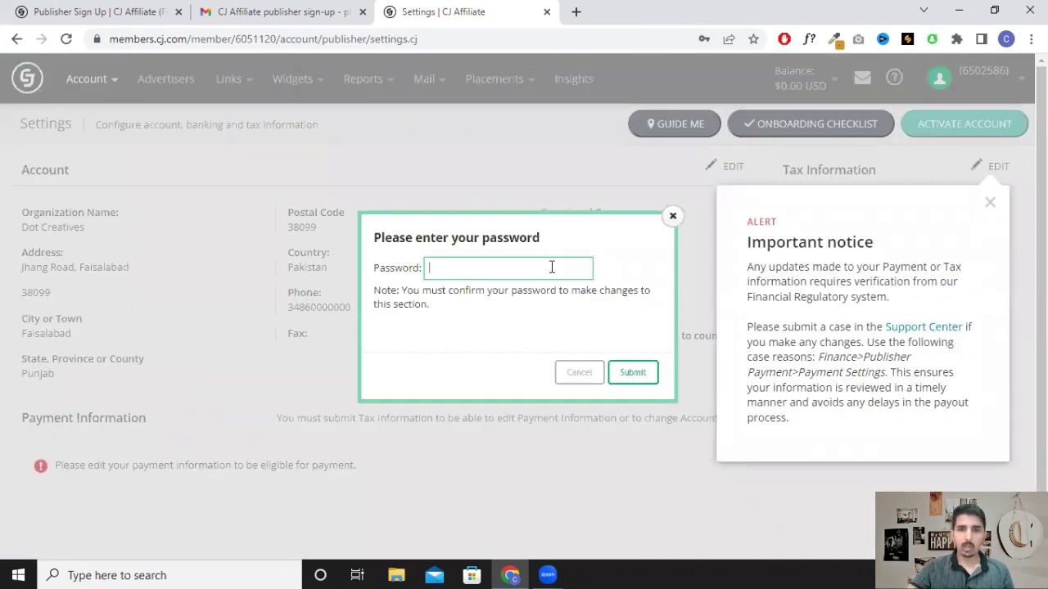
left_click(989, 203)
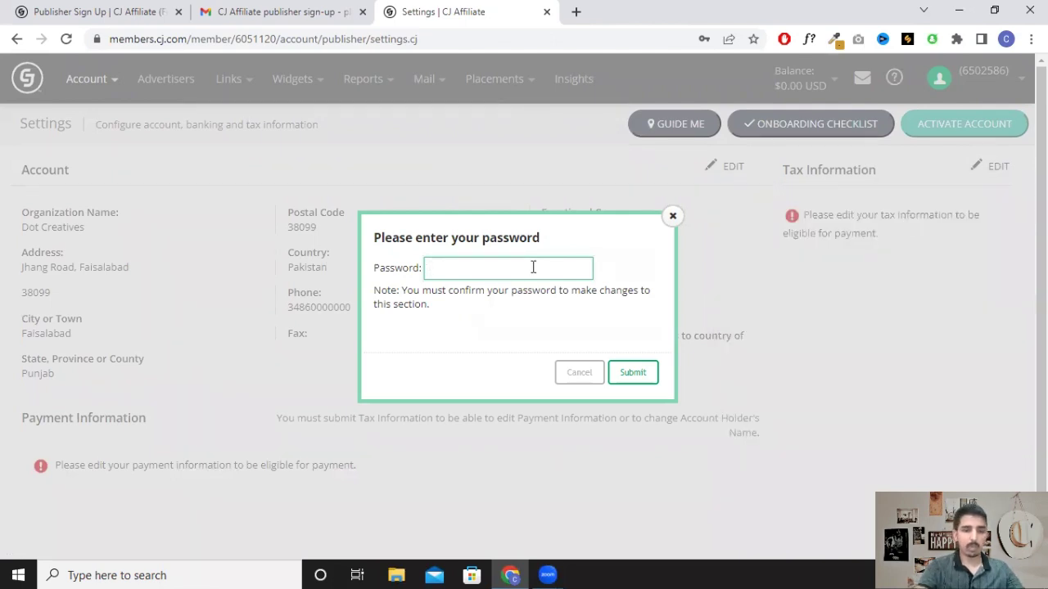
type("••••••••••")
left_click(632, 372)
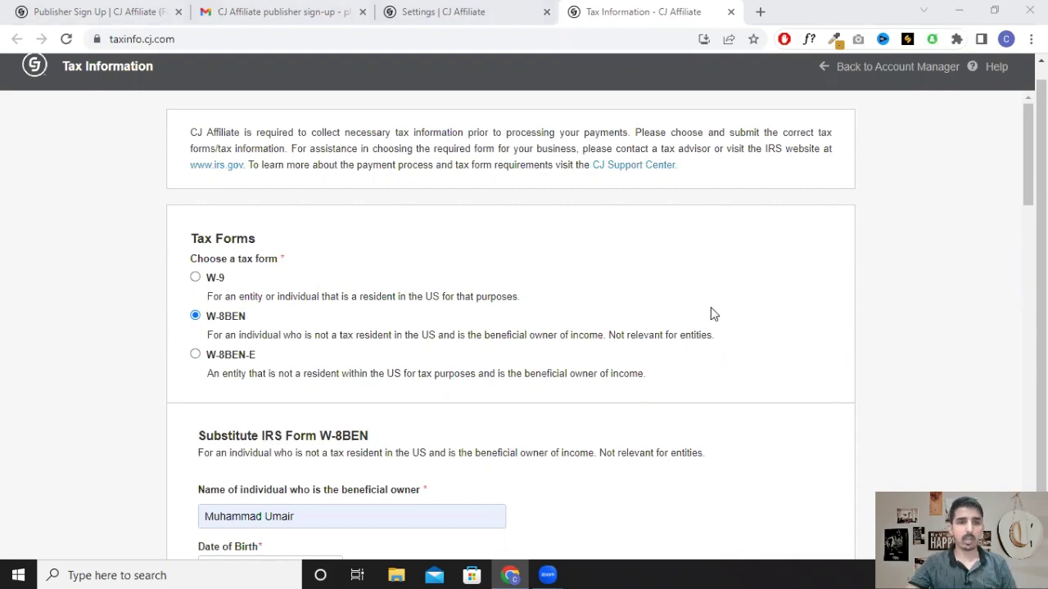
Step: Check the W-8BEN form's beneficial owner details and set the permanent resident state to N/A
scroll(366, 294, "down", 1)
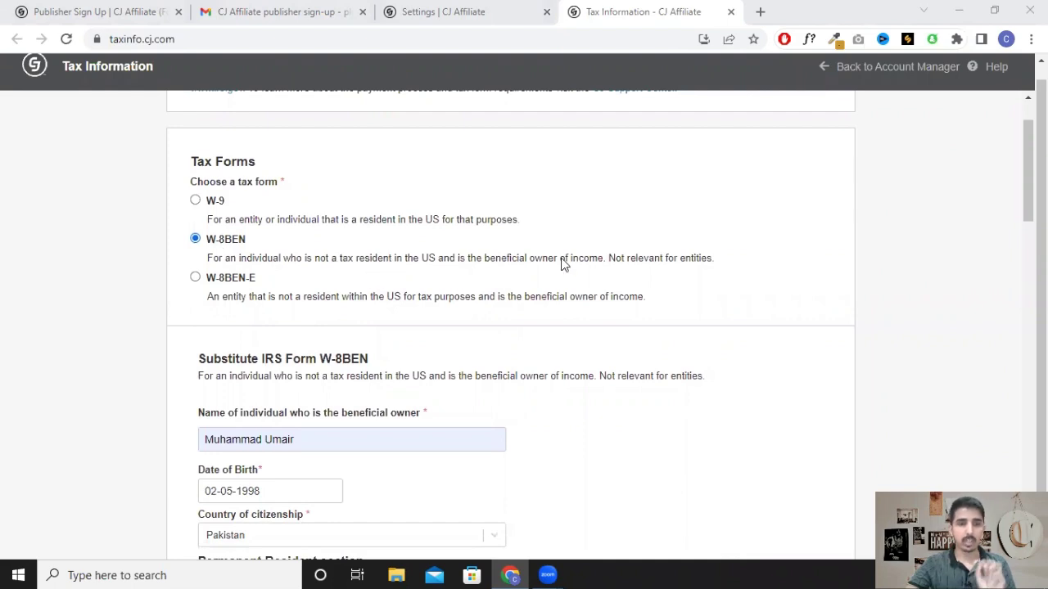
scroll(573, 260, "down", 1)
scroll(576, 258, "down", 4)
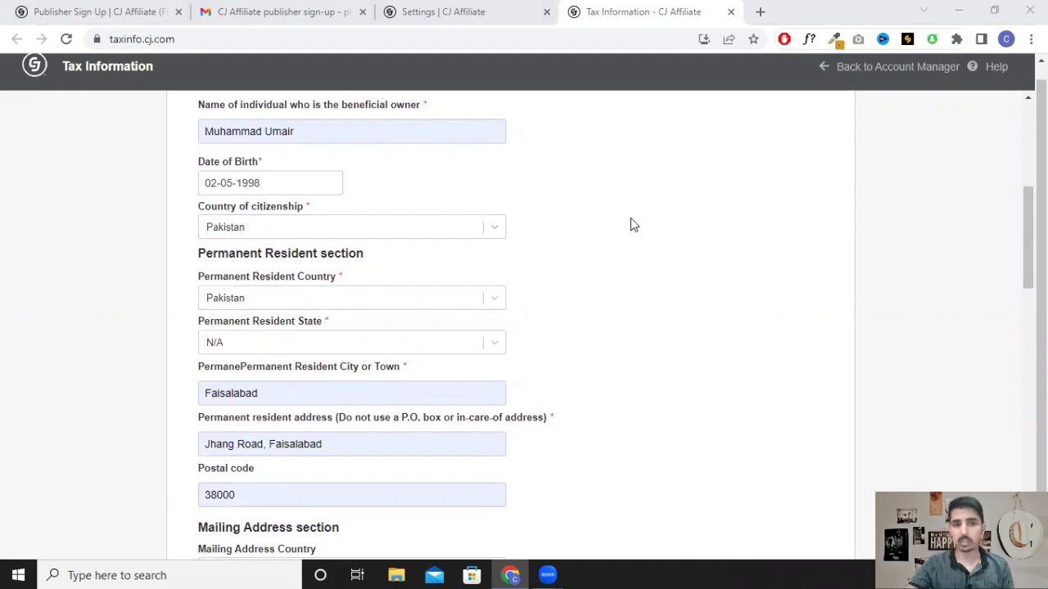
scroll(630, 220, "down", 2)
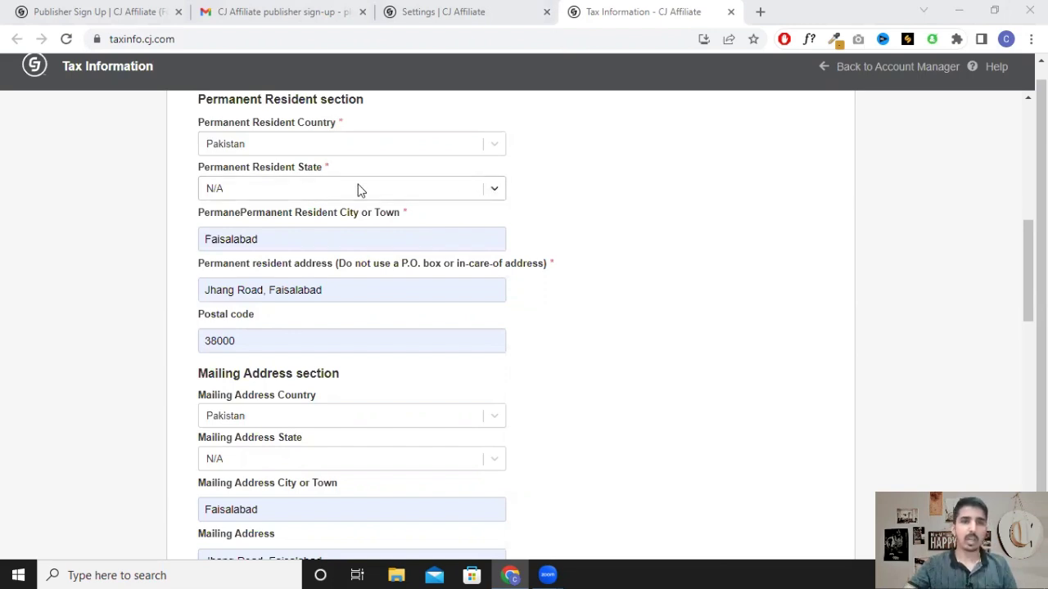
left_click(494, 189)
left_click(361, 223)
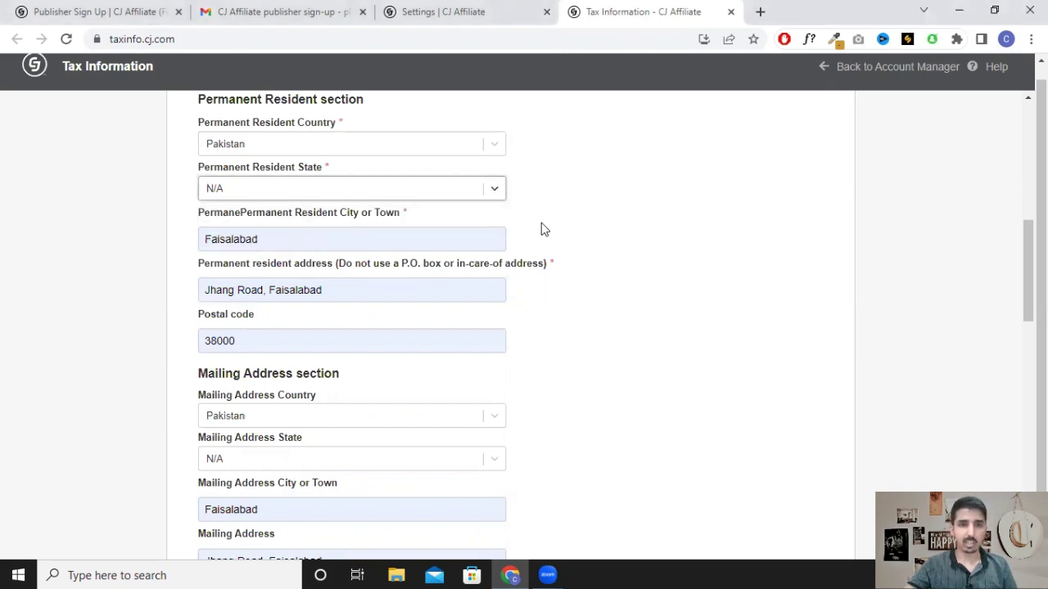
Step: Examine the W-8BEN form's mailing address, tax identification, treaty benefits and certification sections
scroll(529, 226, "down", 1)
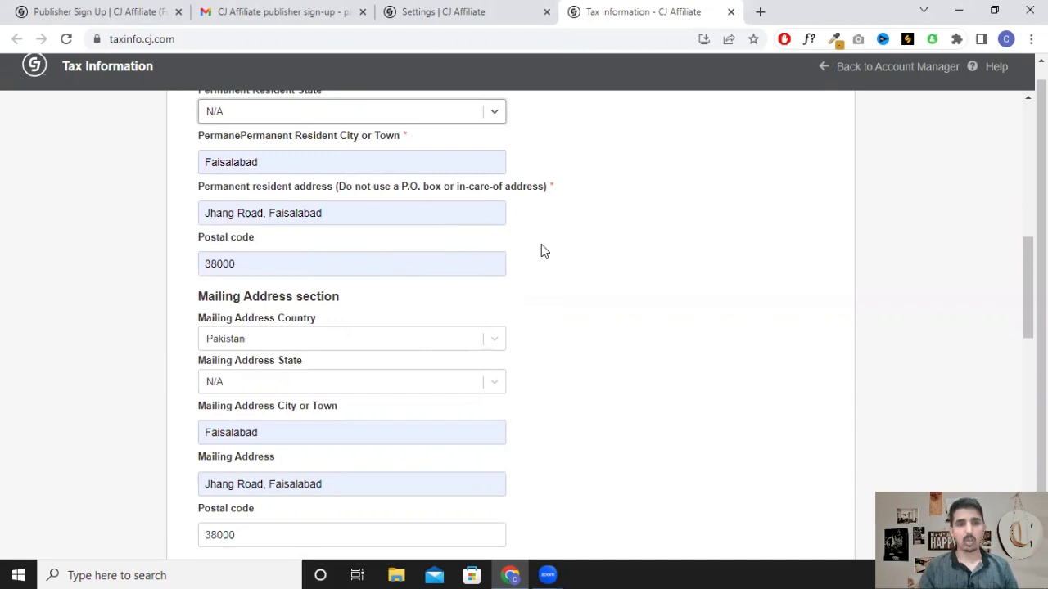
scroll(540, 248, "down", 1)
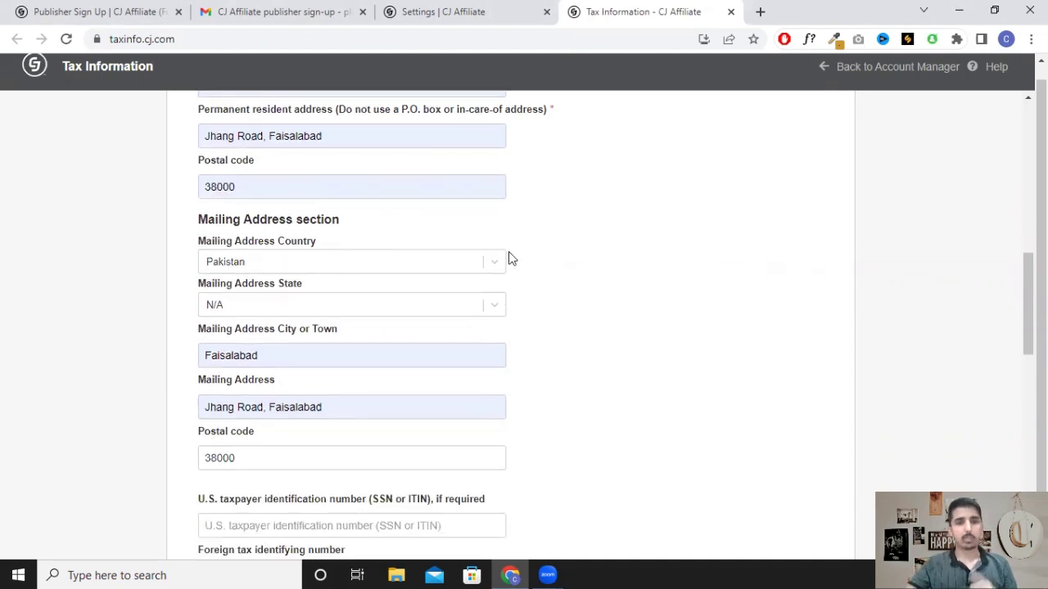
scroll(608, 270, "down", 1)
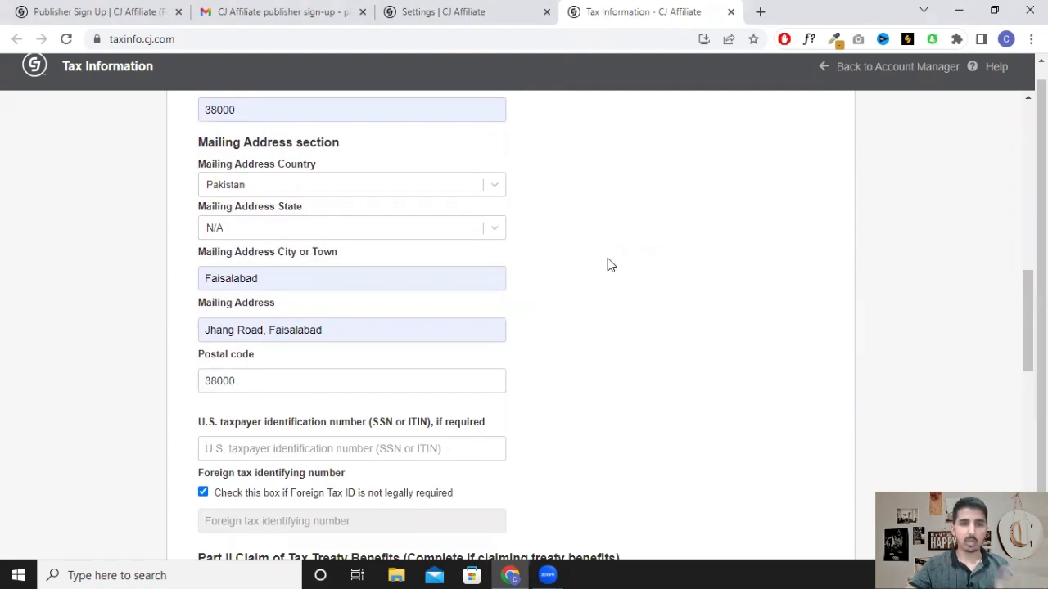
scroll(610, 266, "down", 1)
scroll(546, 315, "down", 3)
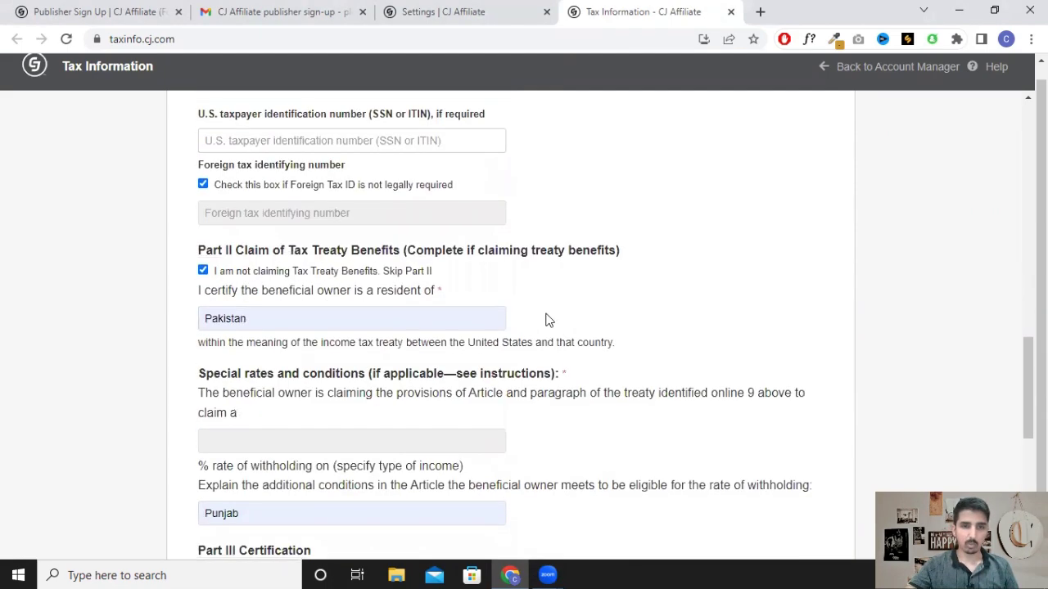
scroll(209, 270, "up", 1)
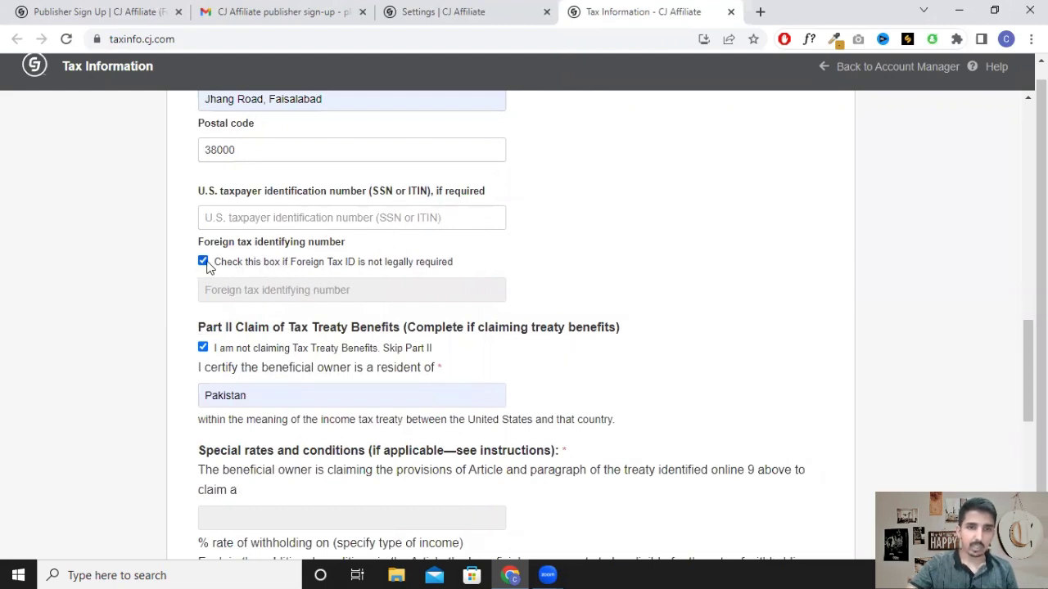
scroll(270, 270, "down", 2)
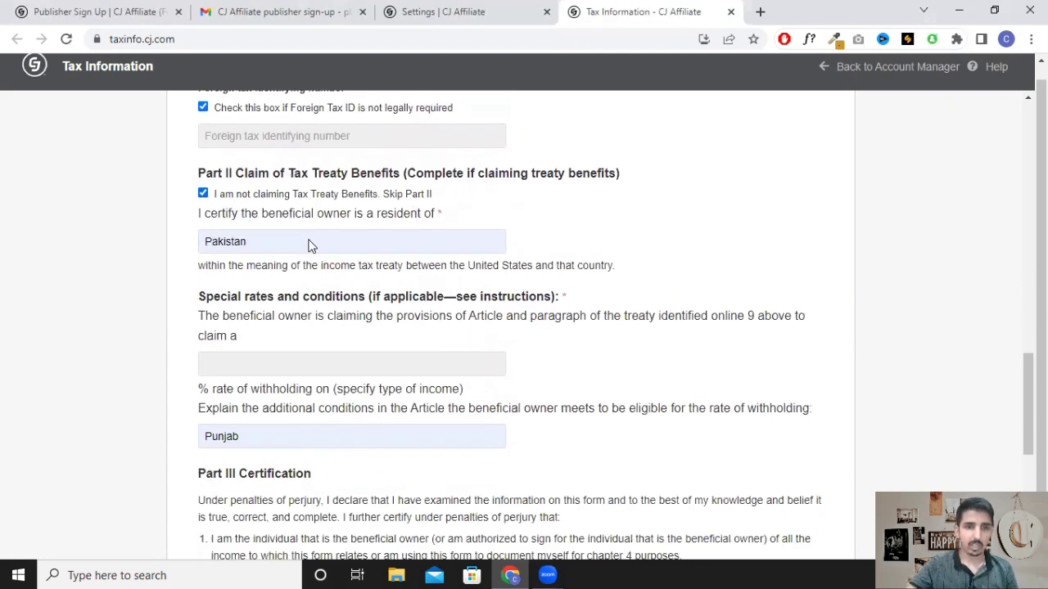
scroll(262, 242, "down", 2)
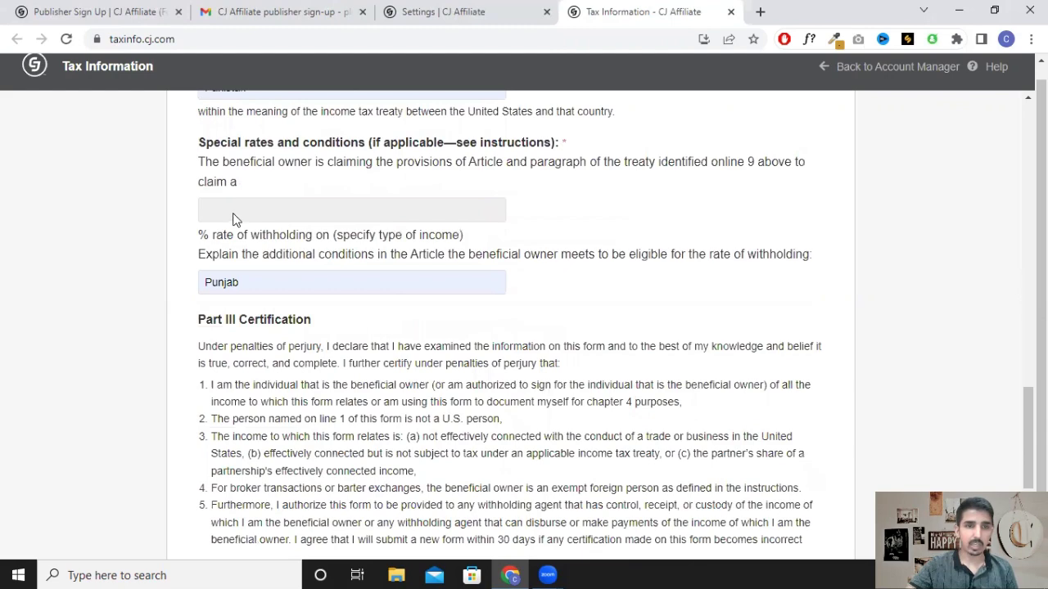
scroll(402, 234, "down", 2)
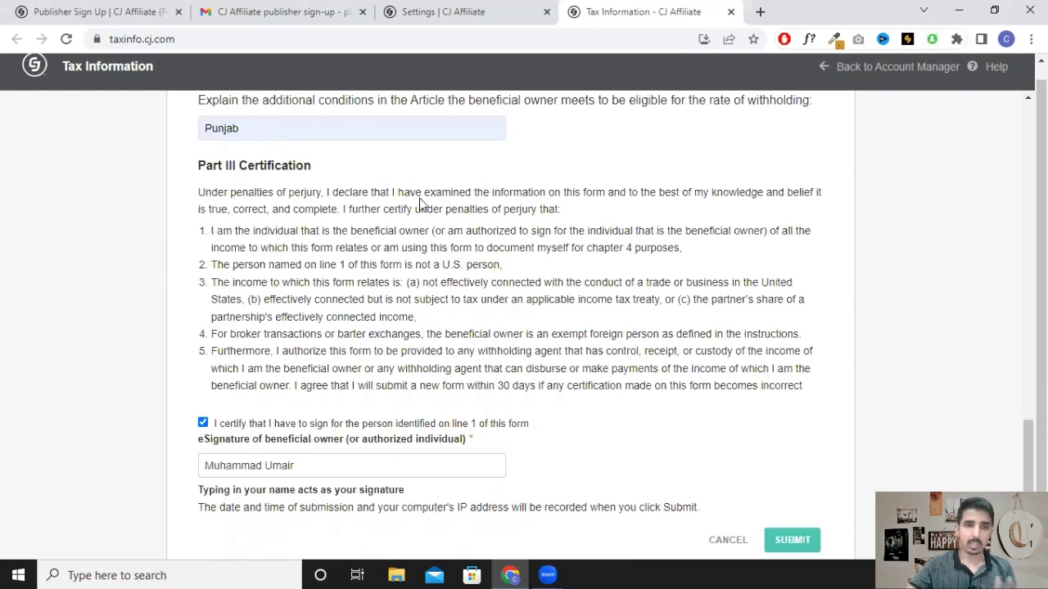
scroll(417, 205, "down", 2)
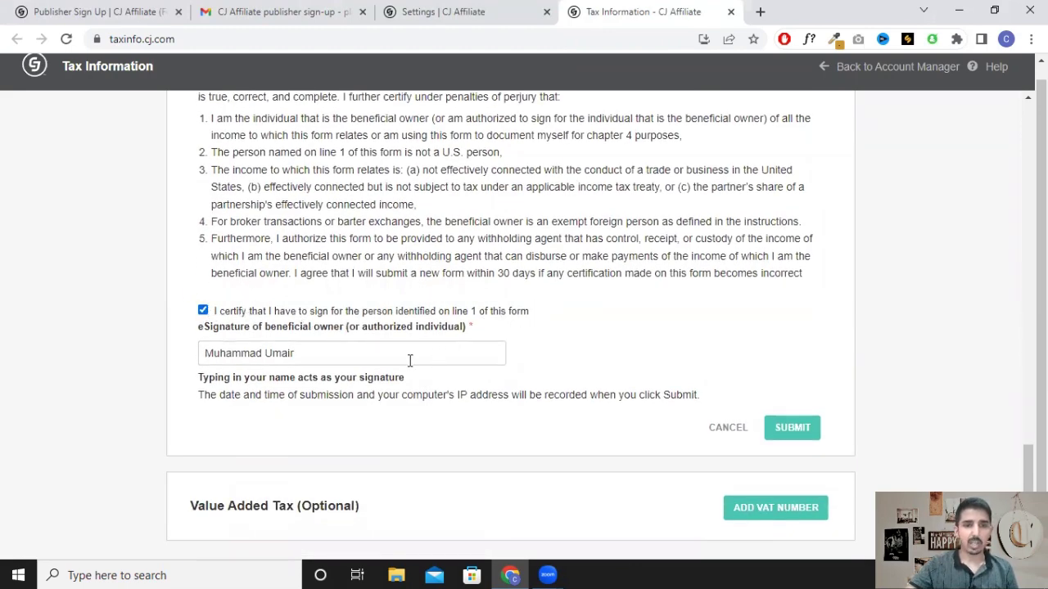
Step: Submit the W-8BEN form with the beneficial owner's name as eSignature and return to the onboarding checklist
left_click(346, 359)
left_click(523, 363)
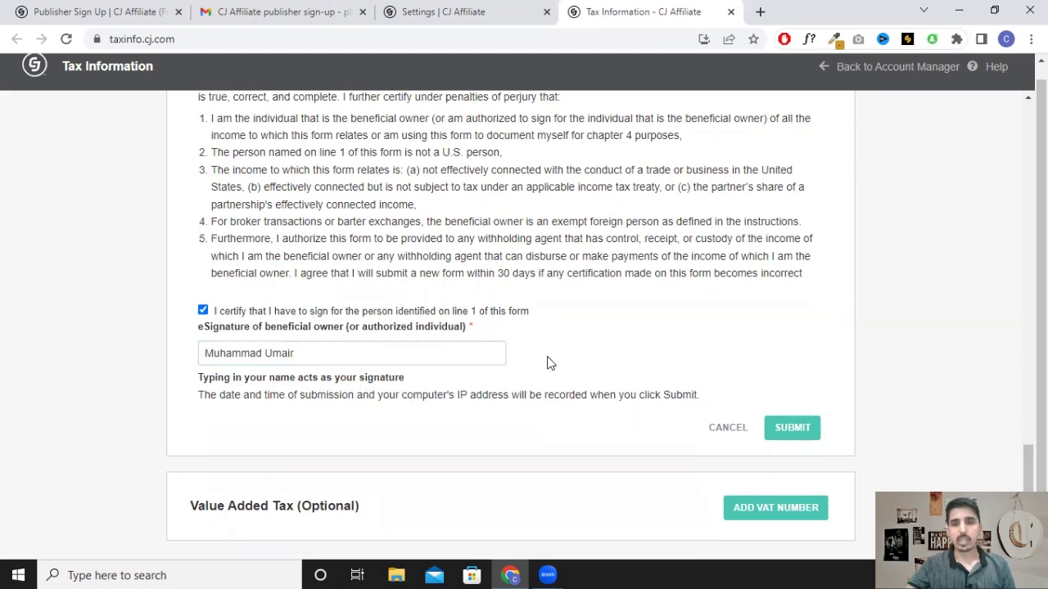
left_click(800, 434)
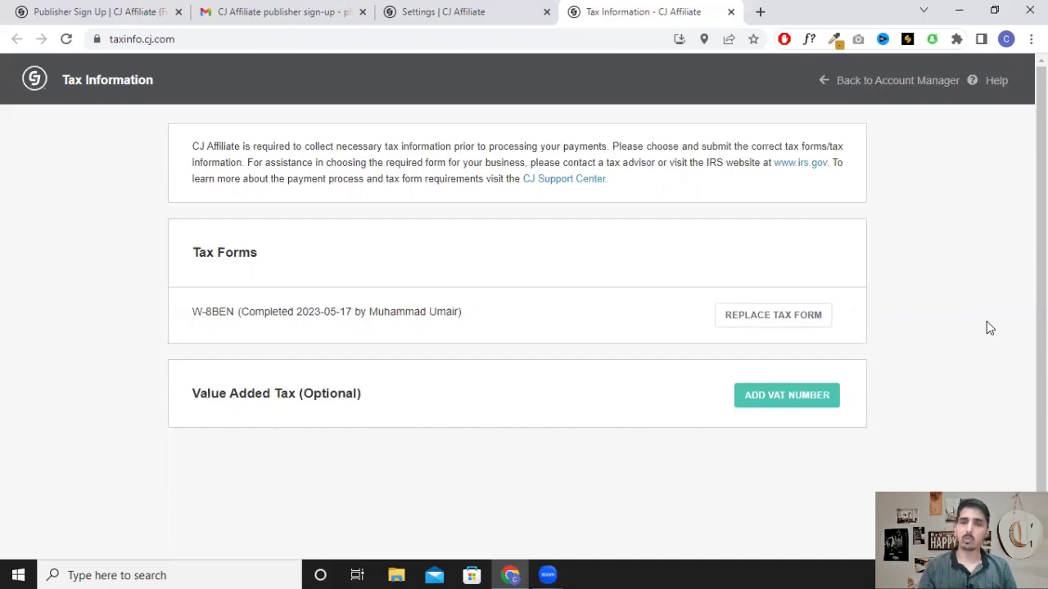
left_click(824, 82)
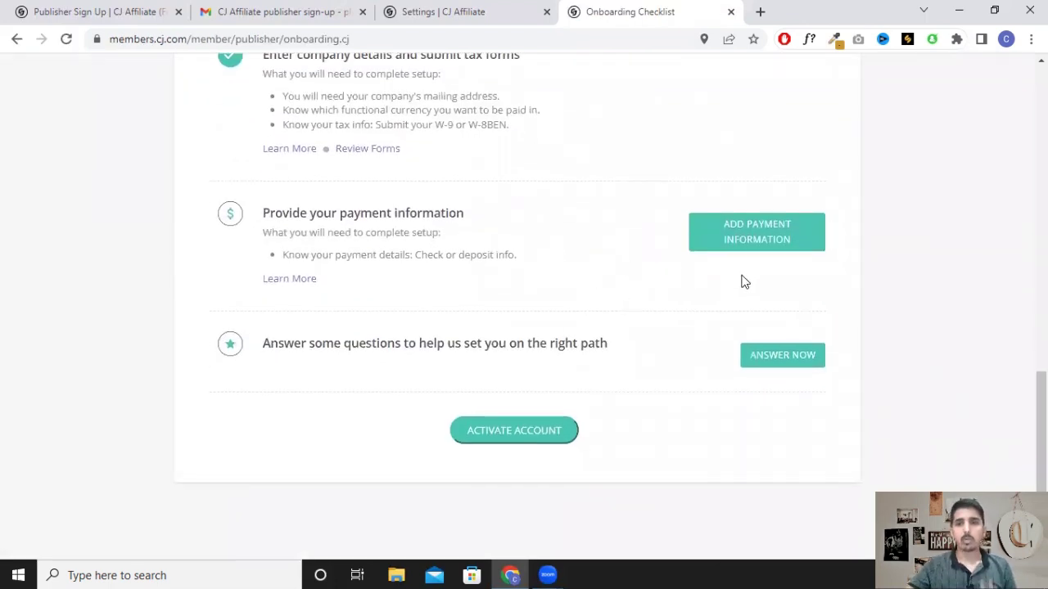
Step: Open the payment information from the onboarding checklist for editing and confirm with the account password
left_click(751, 251)
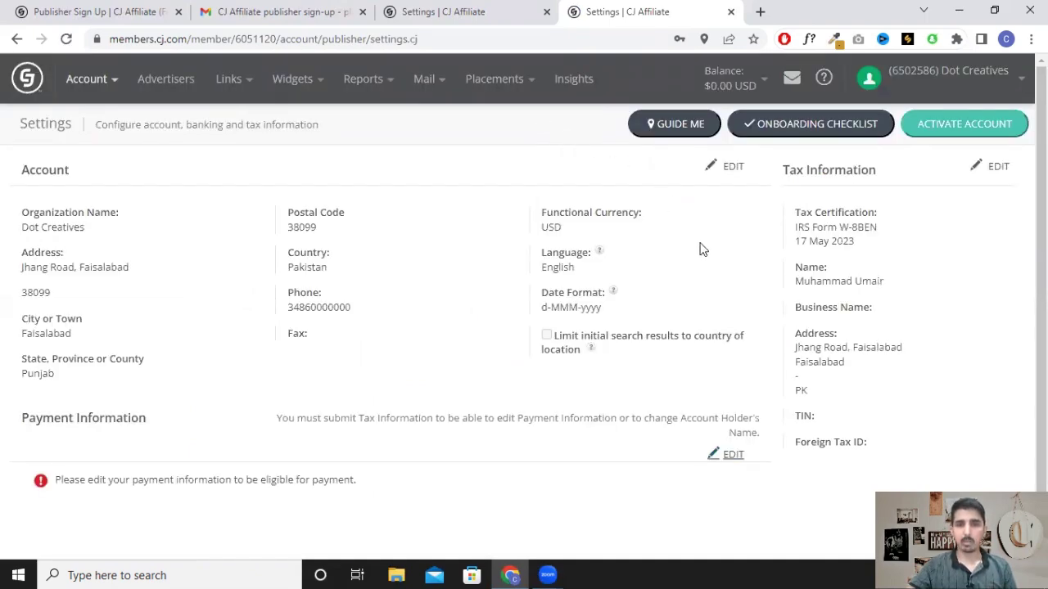
scroll(737, 294, "down", 1)
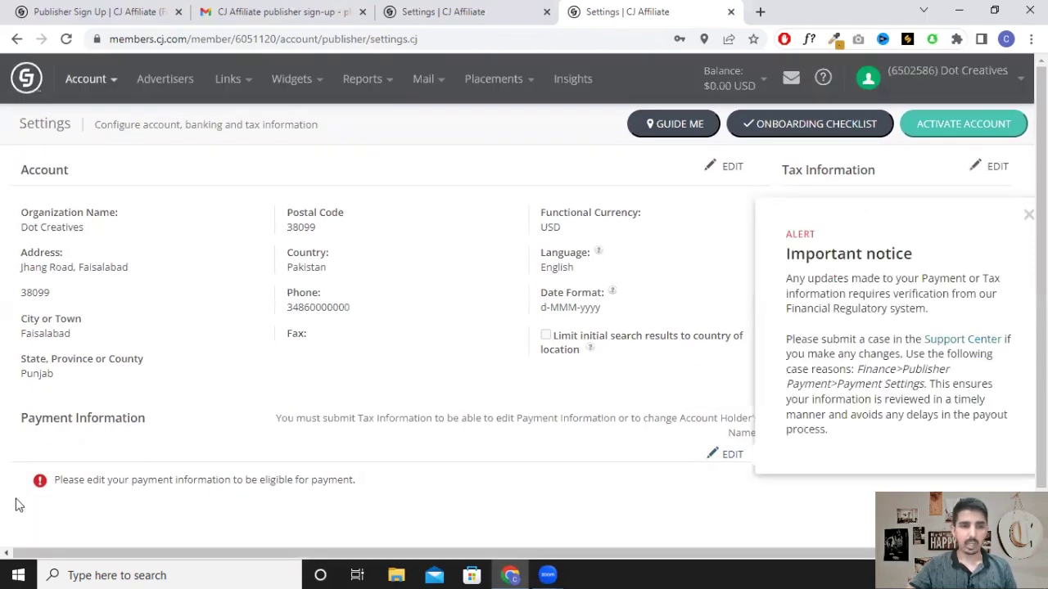
left_click_drag(54, 480, 280, 483)
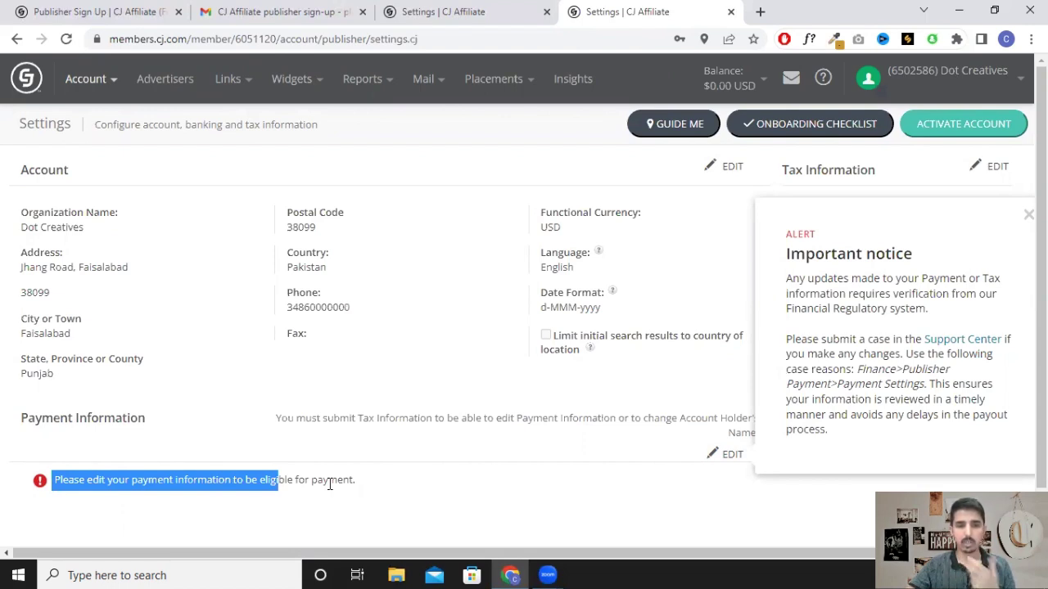
left_click(317, 485)
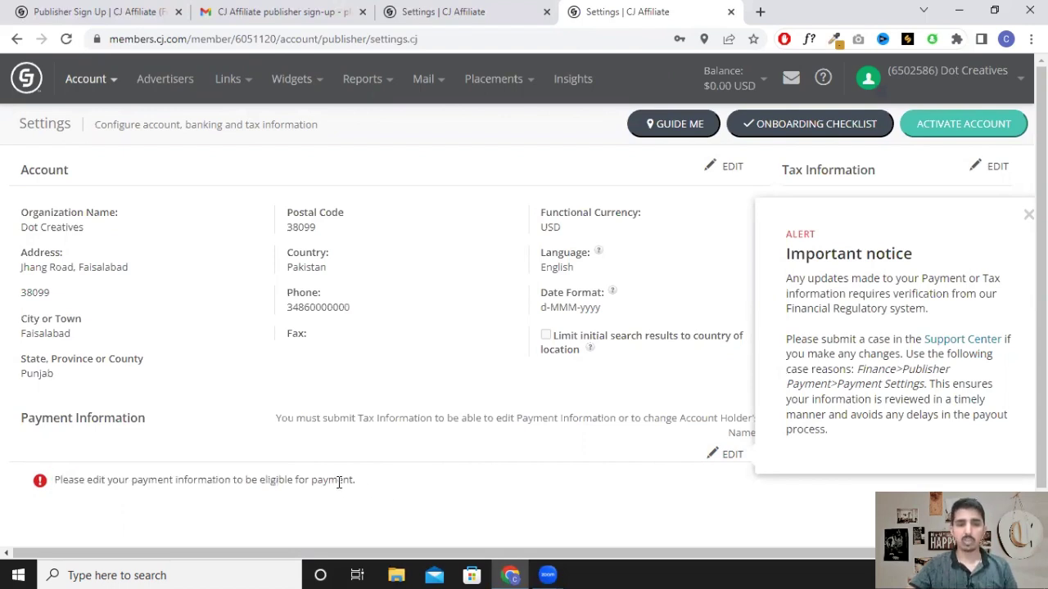
left_click(731, 455)
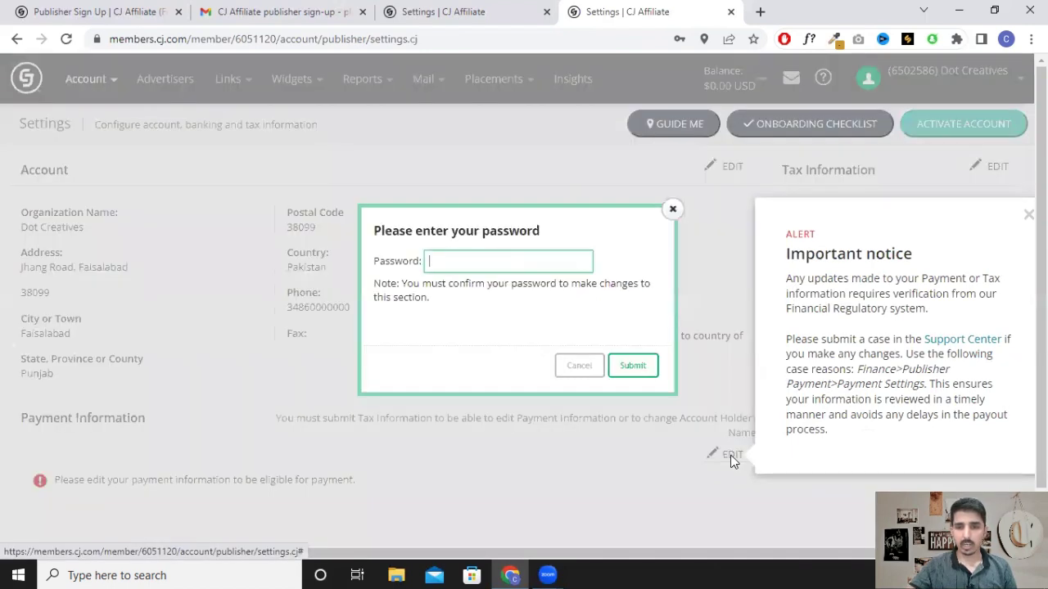
left_click(523, 262)
left_click(562, 307)
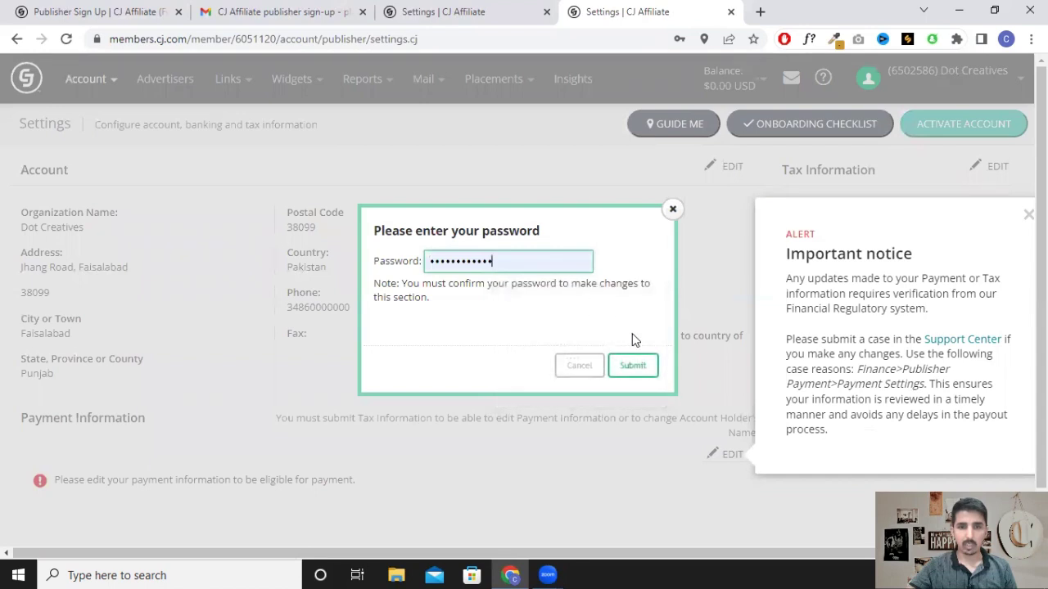
left_click(632, 367)
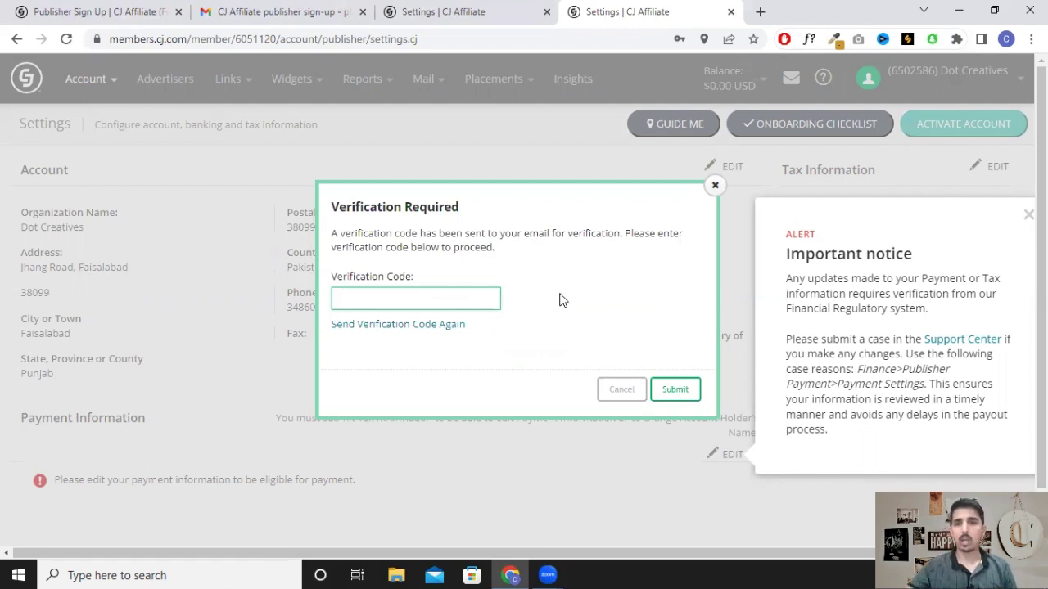
Step: Copy the one-time verification code from the CJ Affiliate e-mail in Gmail and submit it in the settings' verification dialog
left_click(762, 12)
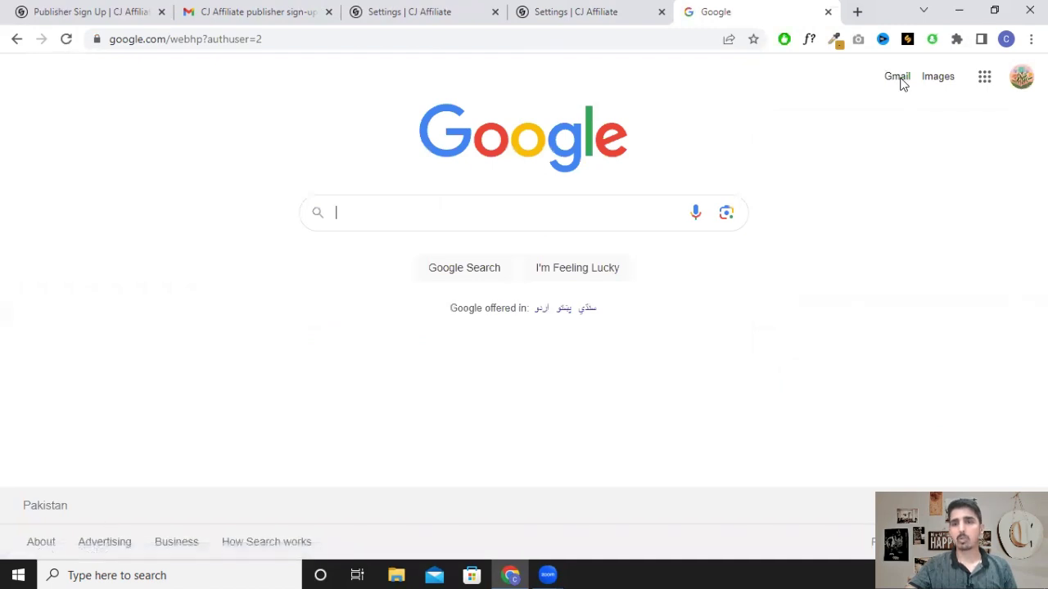
left_click(890, 81)
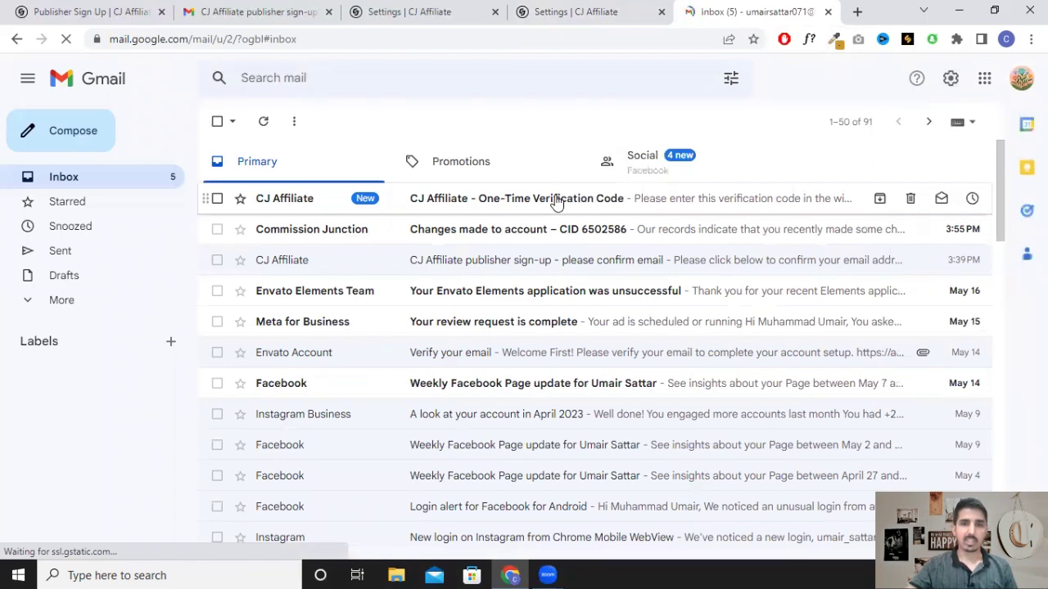
left_click(556, 203)
scroll(306, 296, "down", 1)
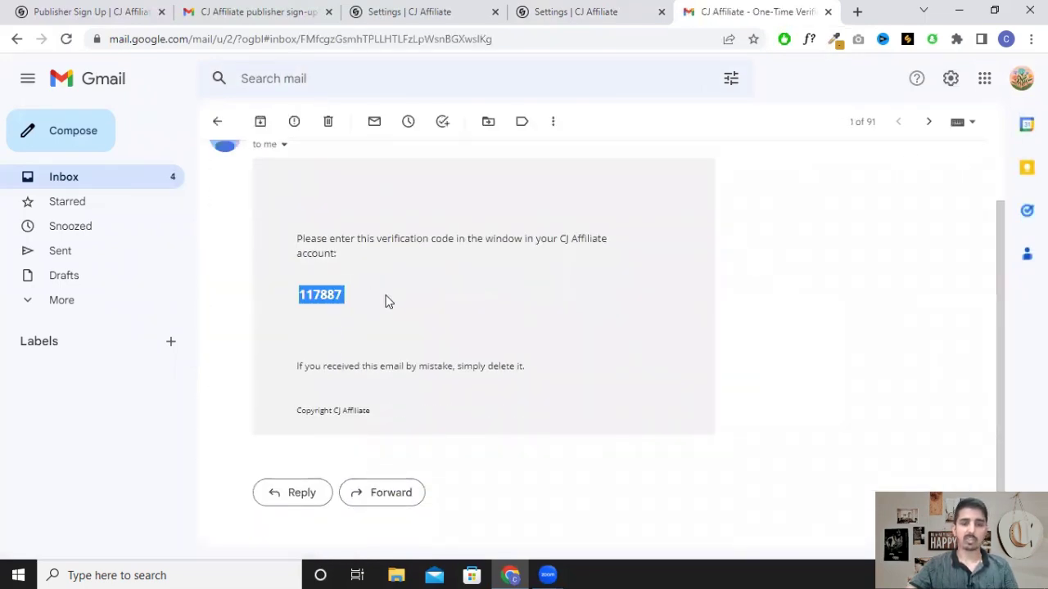
left_click(614, 12)
key("ctrl+v")
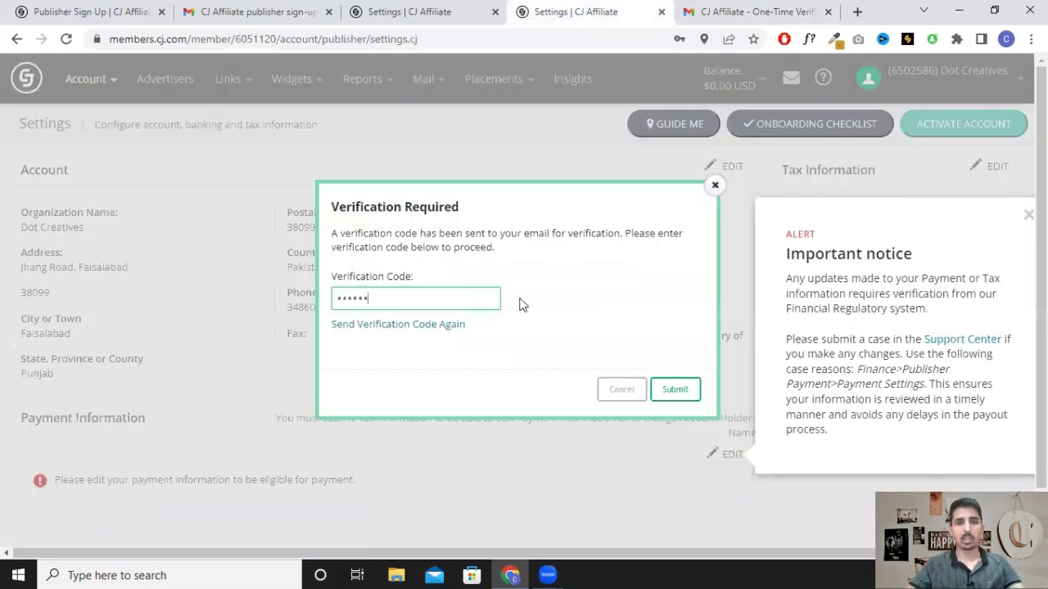
left_click(673, 390)
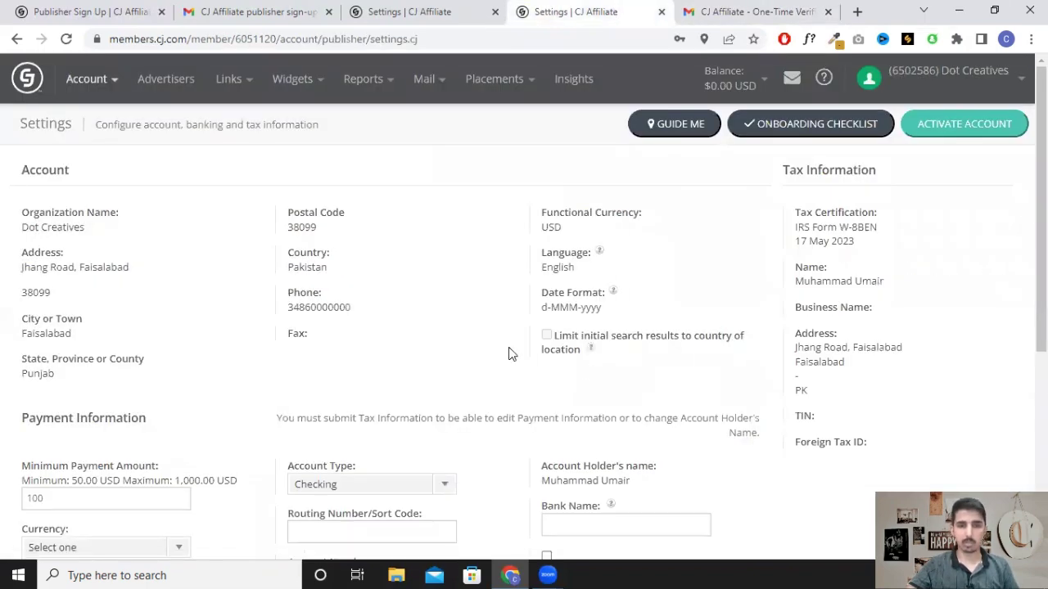
Step: Set the minimum payment amount to 50 in the payment information
scroll(419, 430, "down", 3)
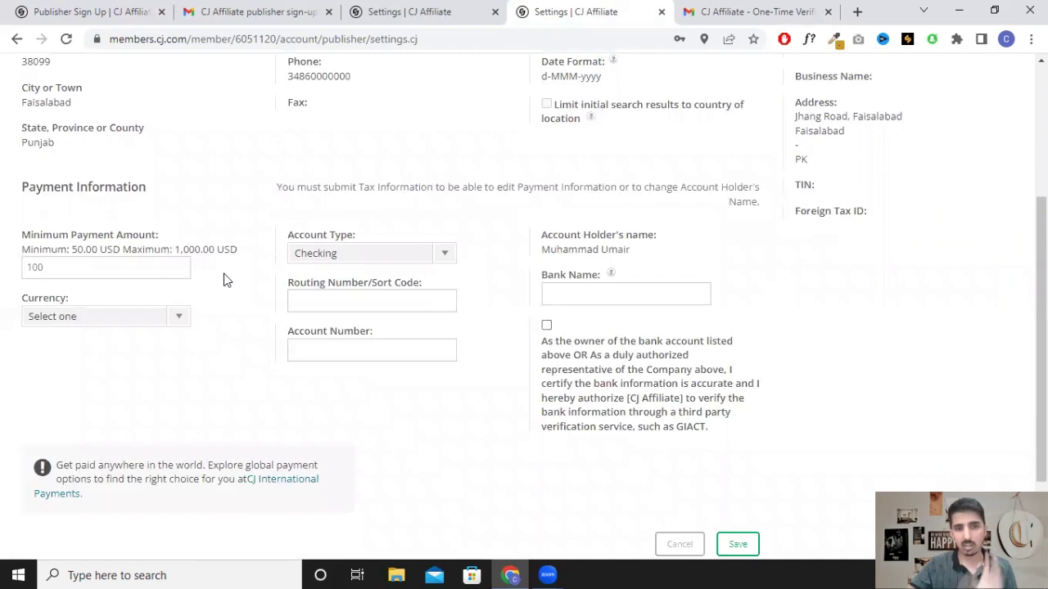
left_click(98, 267)
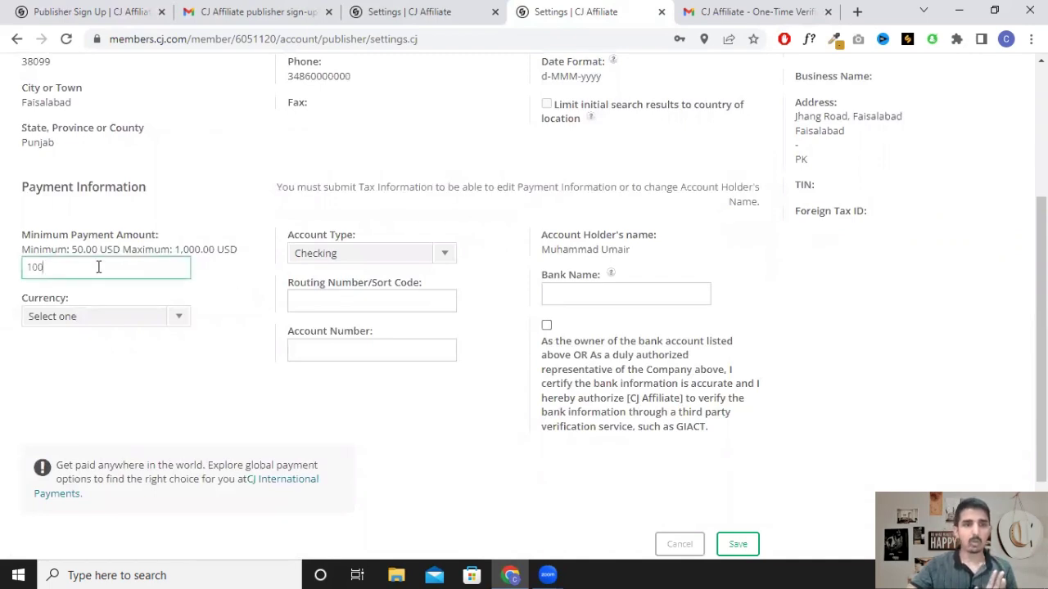
double_click(99, 267)
type("50")
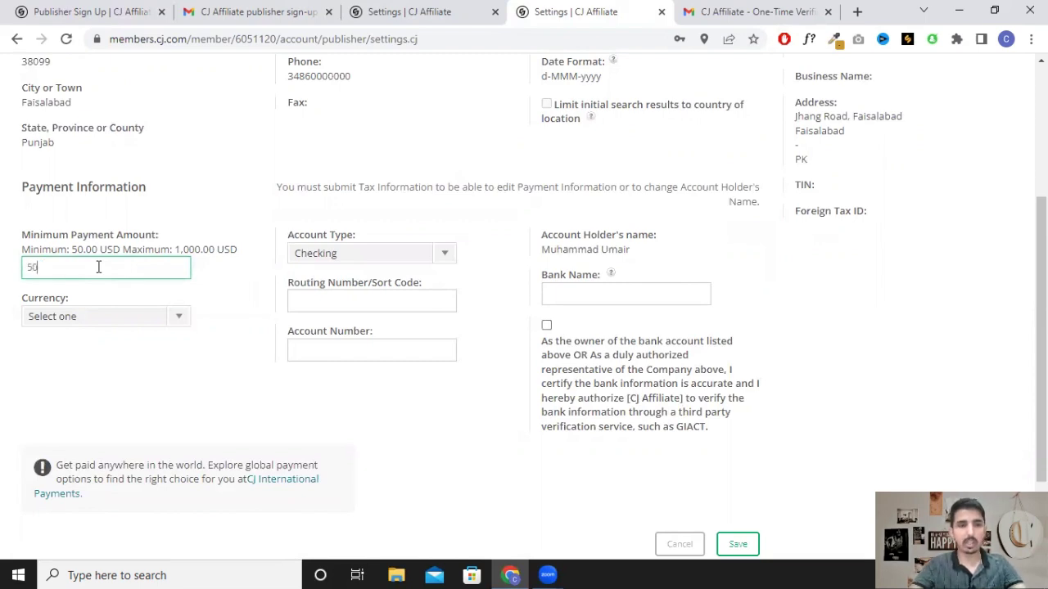
left_click(219, 287)
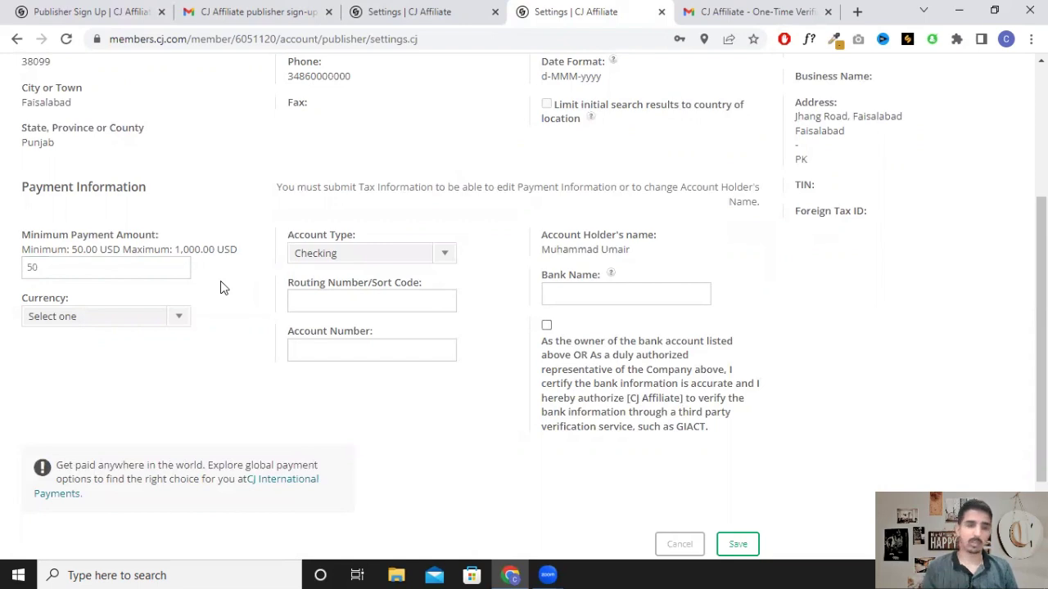
Step: Set the payment currency to UNITED STATES (USD) and choose Checking as the account type
left_click(187, 318)
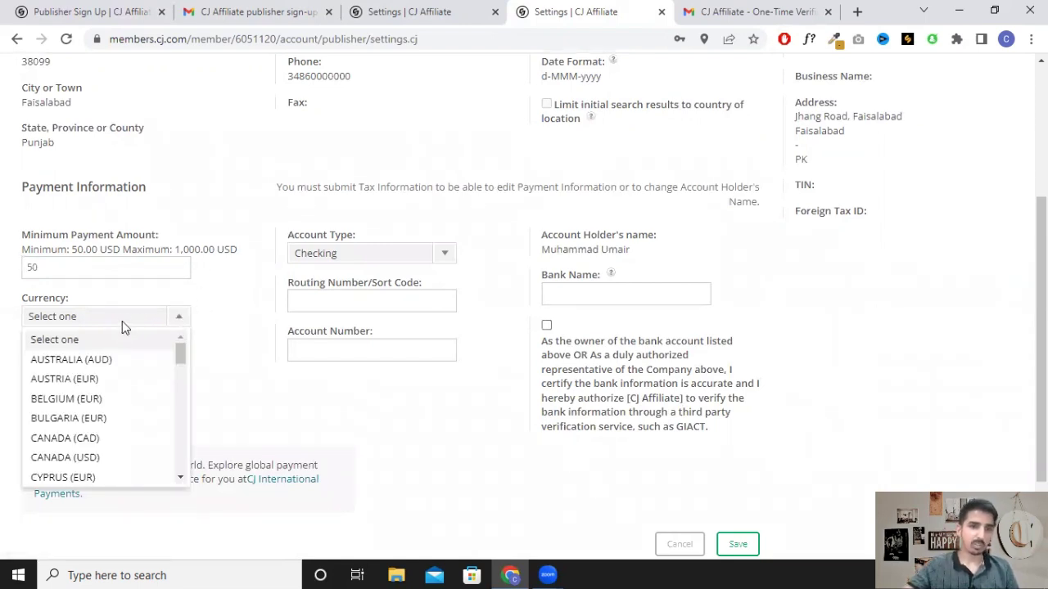
left_click(160, 321)
left_click(172, 323)
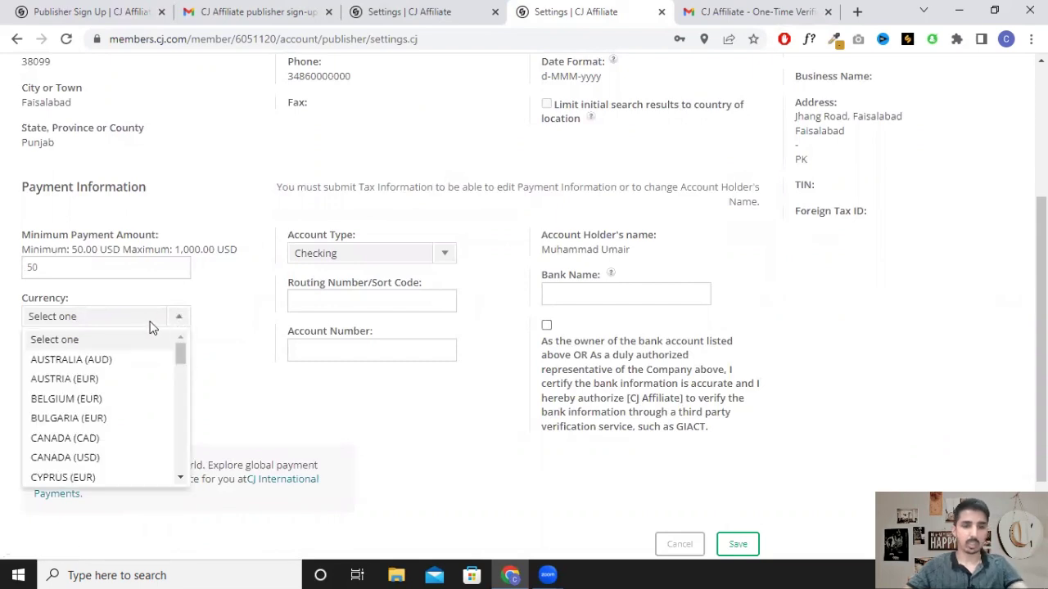
left_click(442, 254)
left_click(446, 275)
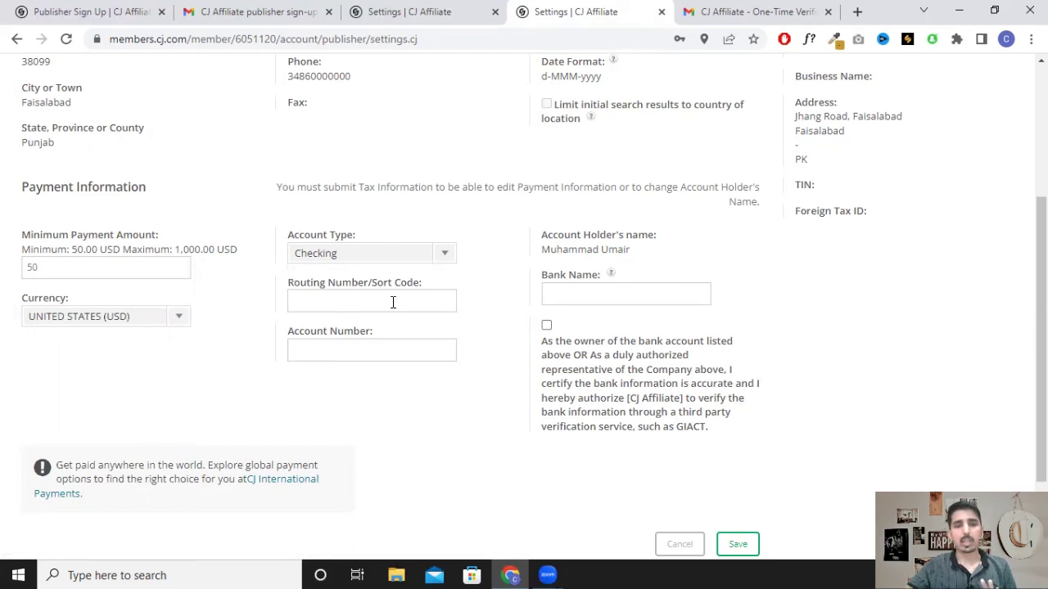
Step: Open payoneer.com in a new browser tab and sign in to the Payoneer account, closing the extra blank tab
left_click(859, 12)
type("pa")
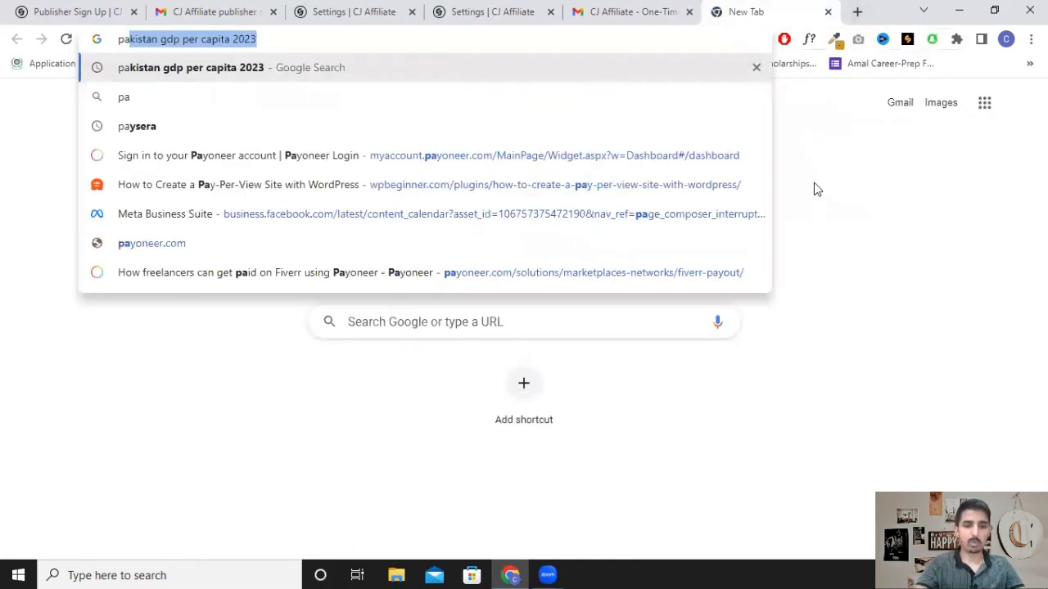
type("yoneer.")
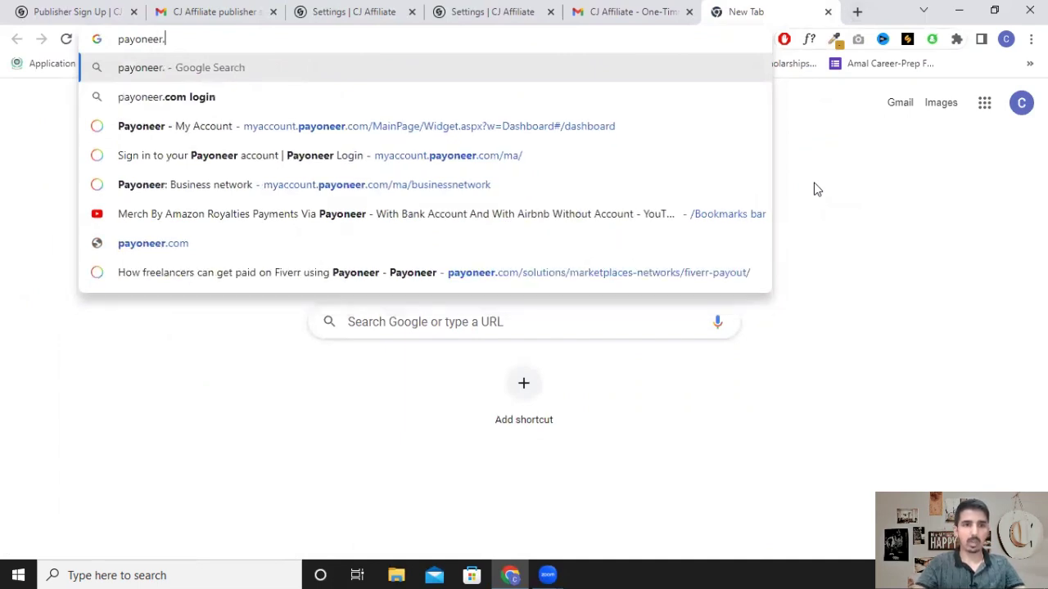
type("com")
key("Return")
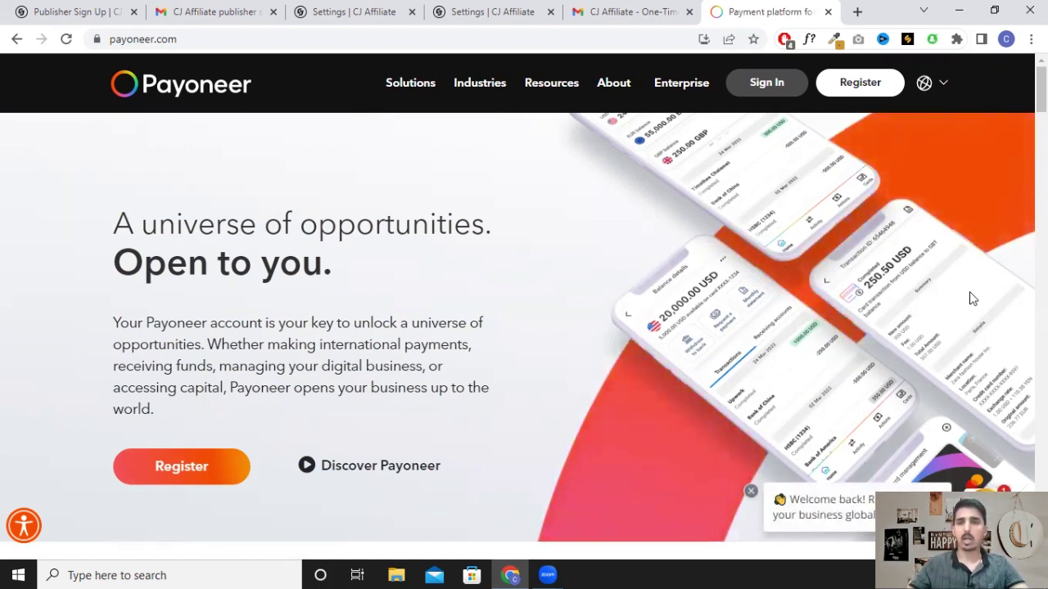
left_click(768, 87)
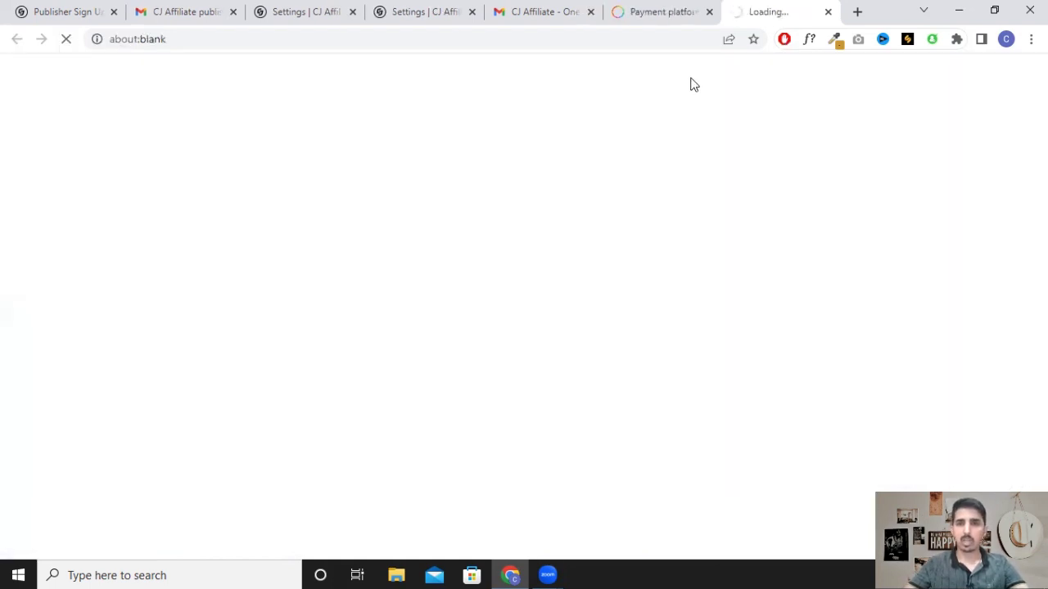
left_click(718, 15)
left_click(709, 11)
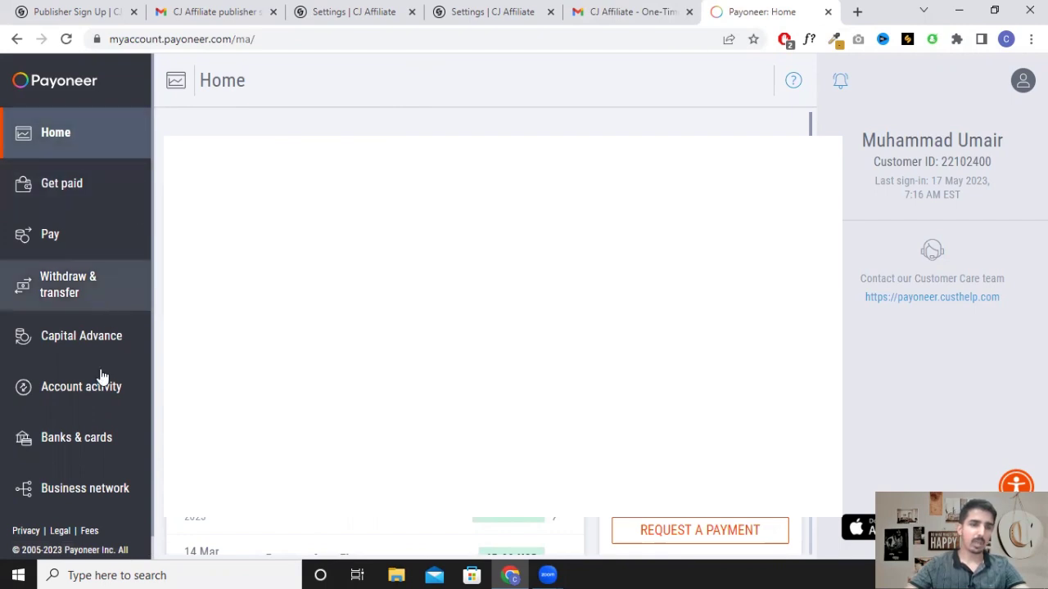
Step: Open the details of the USA receiving account under Payoneer's banks and cards
left_click(72, 456)
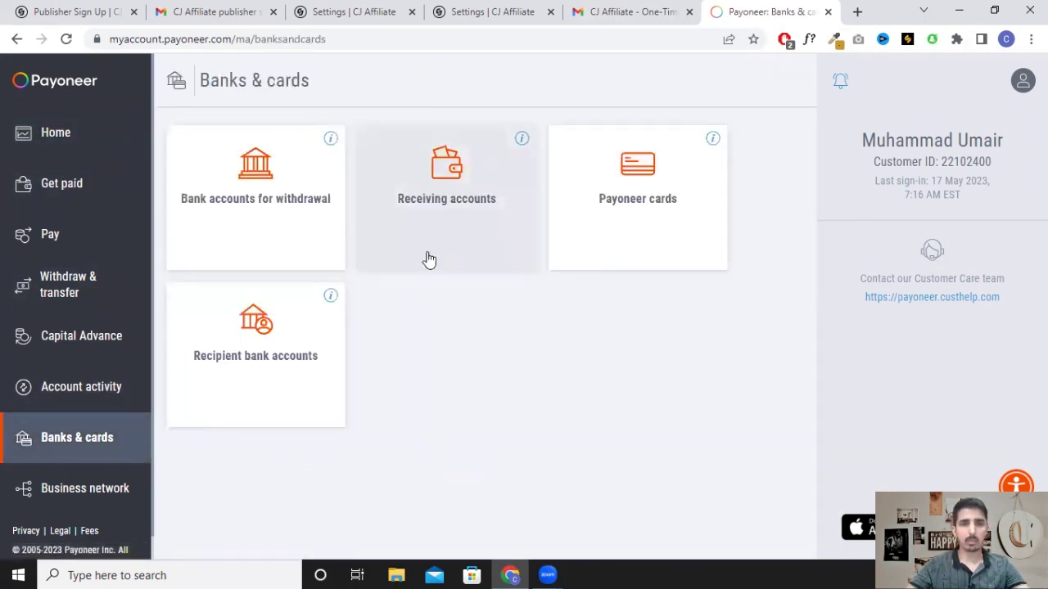
left_click(443, 217)
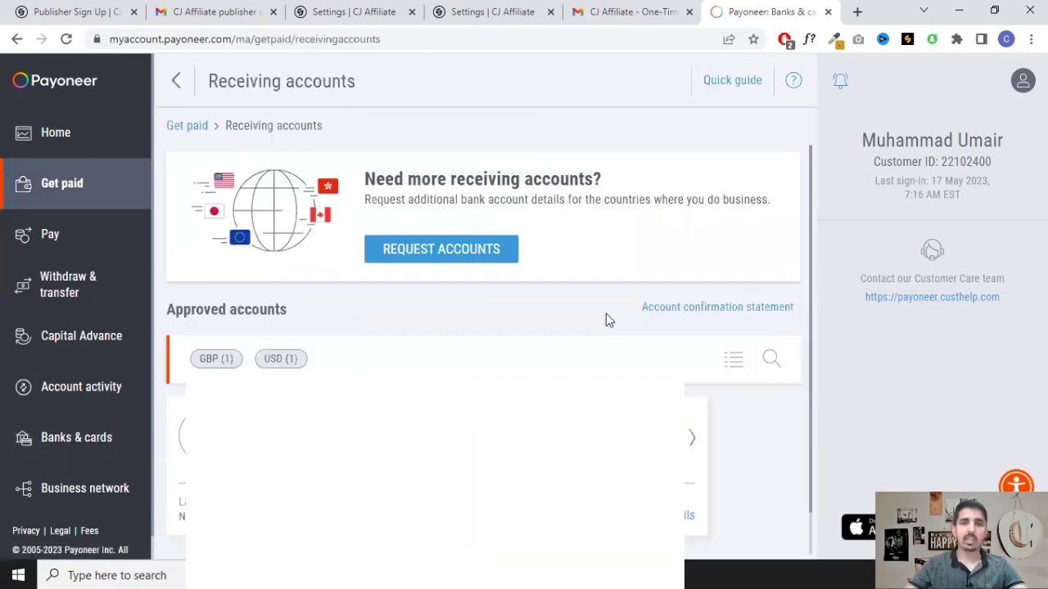
scroll(508, 304, "down", 1)
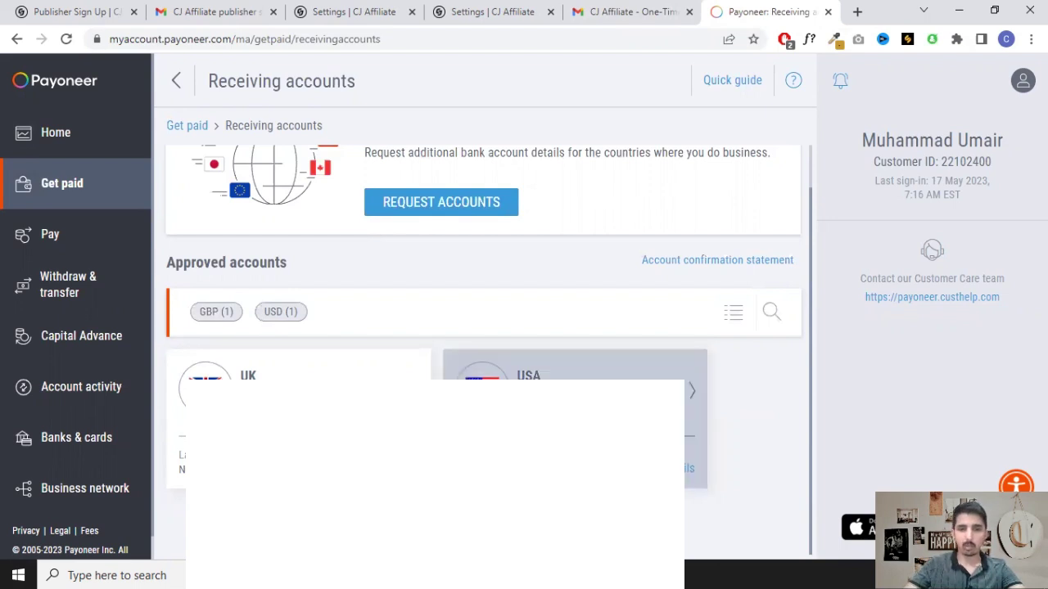
left_click(573, 369)
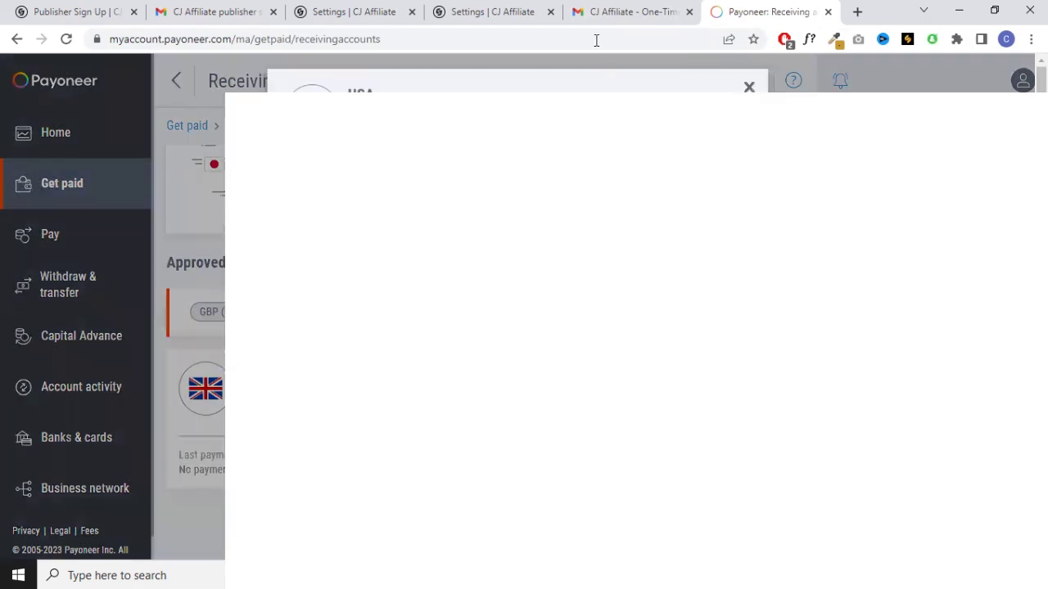
Step: Copy the routing number, account number and bank name First Century Bank from the Payoneer USA receiving account into CJ's payment information
left_click_drag(614, 8, 462, 8)
left_click(620, 13)
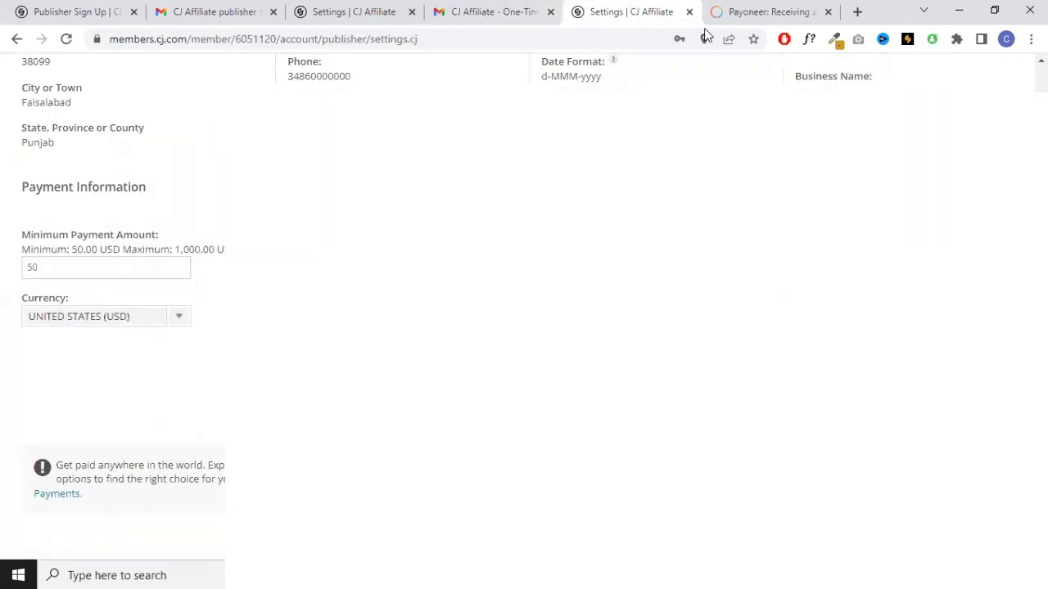
left_click(770, 11)
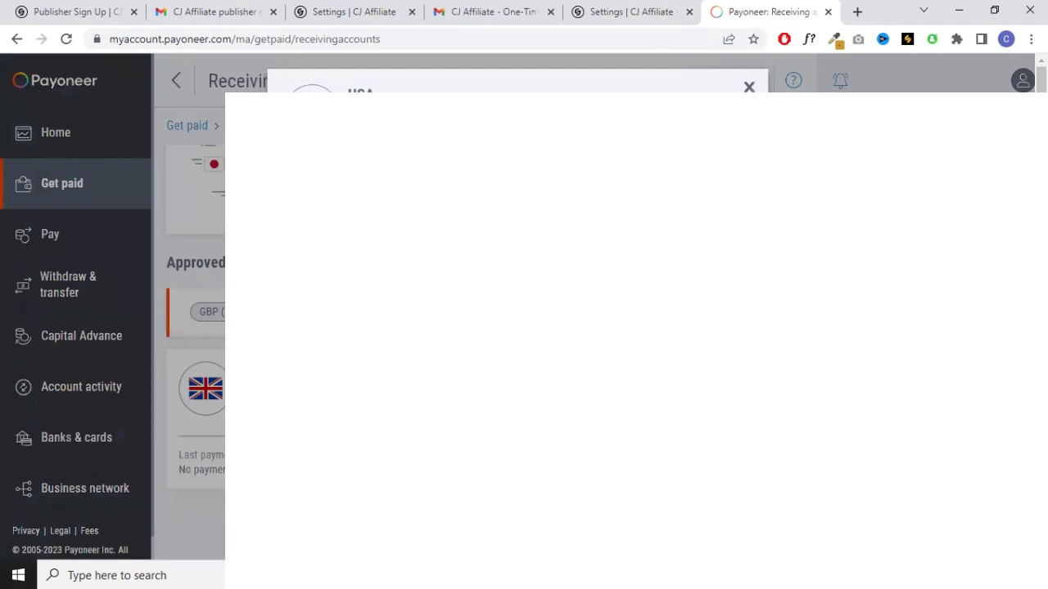
left_click(606, 10)
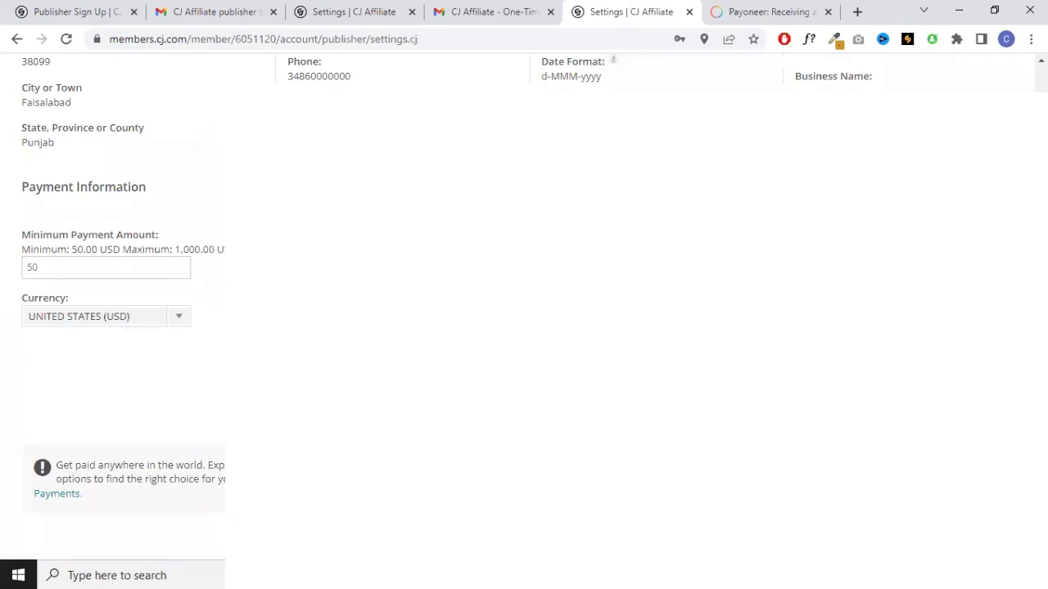
left_click(745, 10)
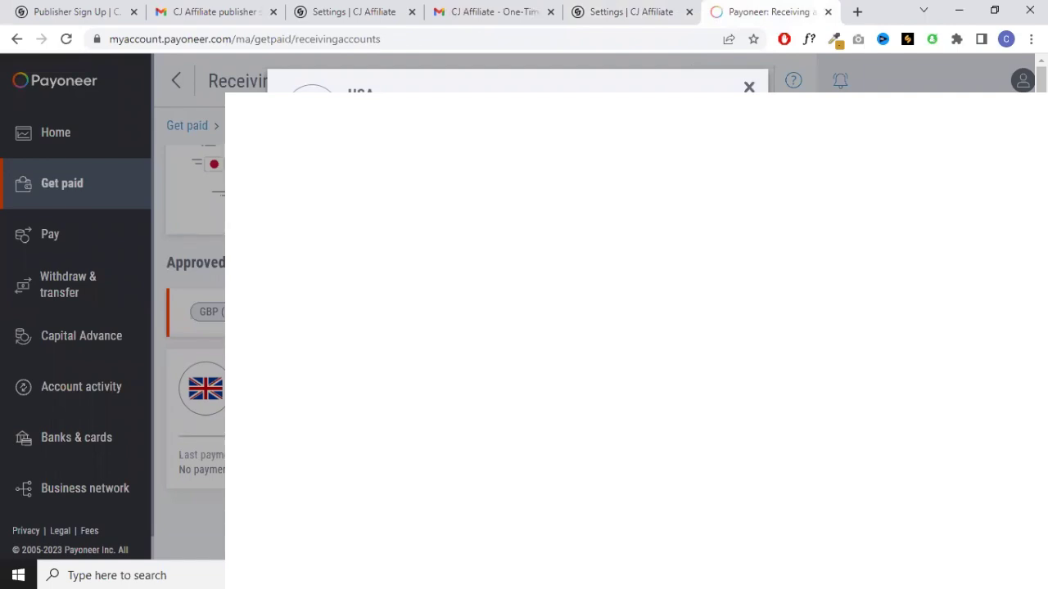
left_click(618, 10)
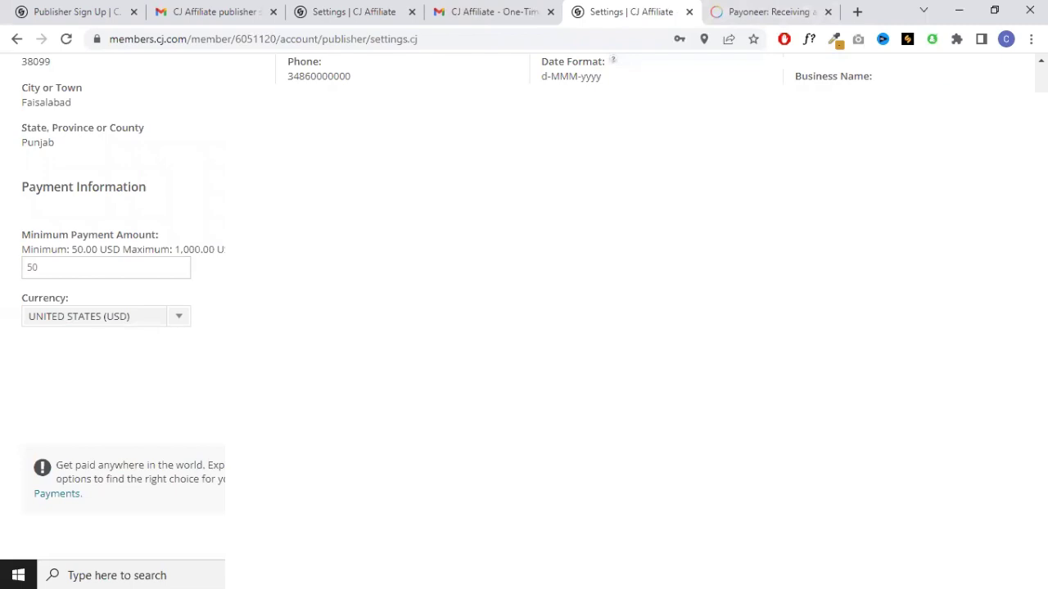
left_click(733, 9)
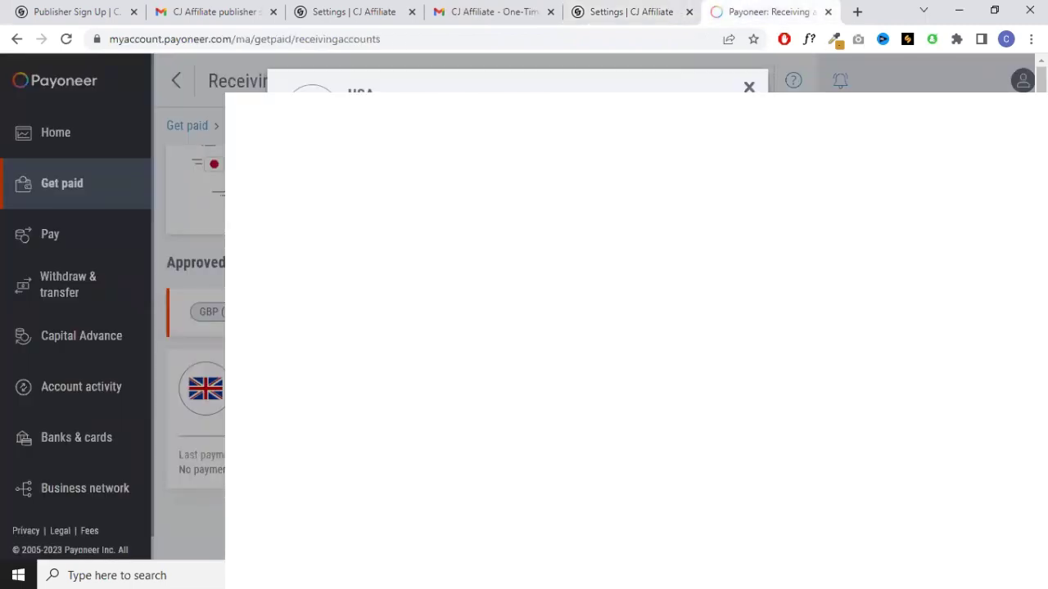
left_click(667, 8)
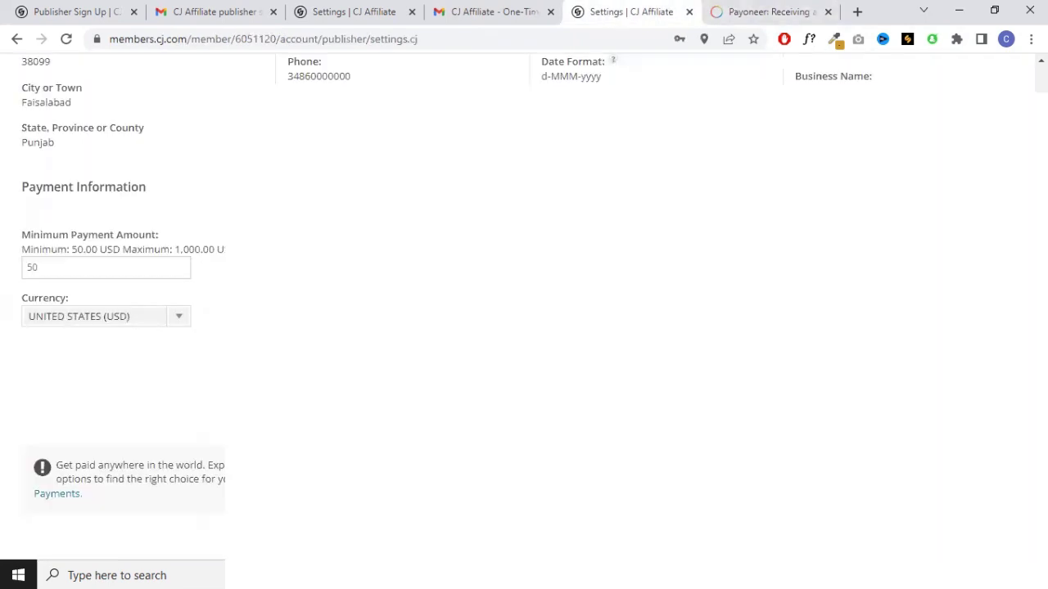
Step: Certify ownership of the bank account, authorize its verification and save the payment information
left_click(546, 326)
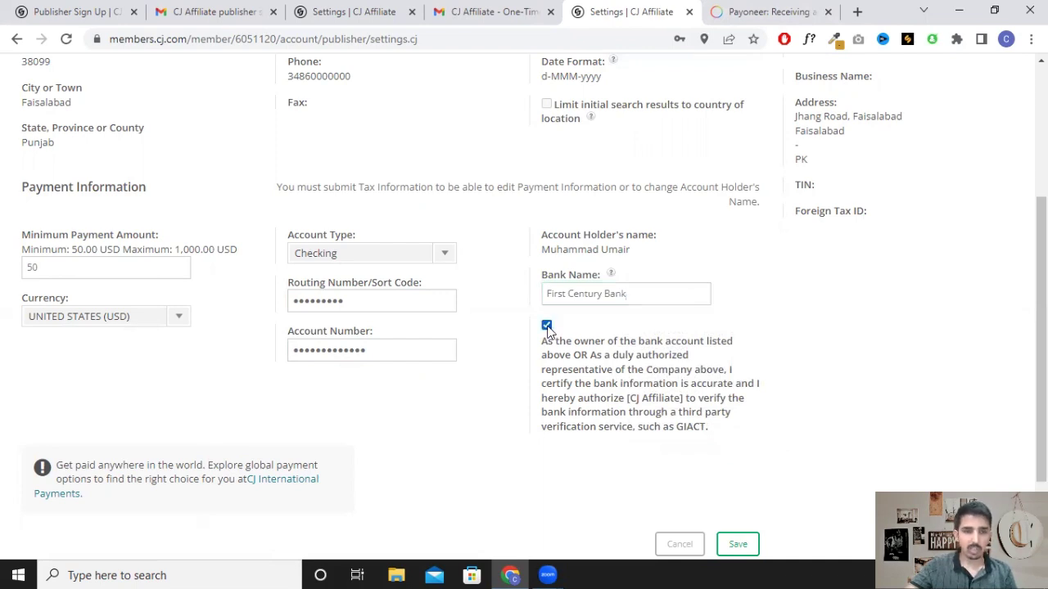
scroll(838, 292, "down", 1)
left_click(729, 431)
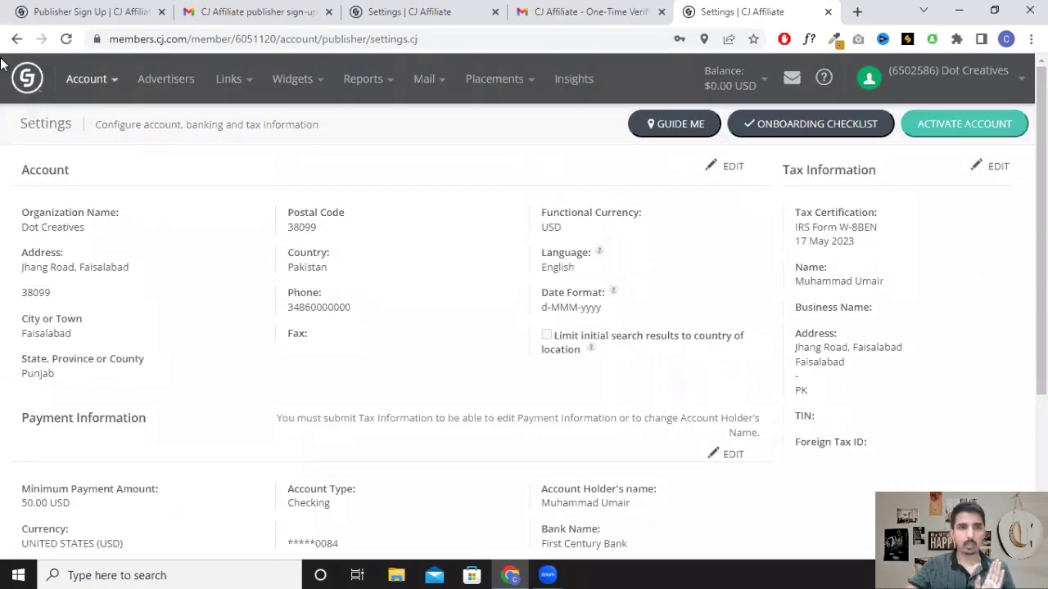
Step: Return to the onboarding checklist, answer No to all four setup questions and submit the answers
left_click(17, 38)
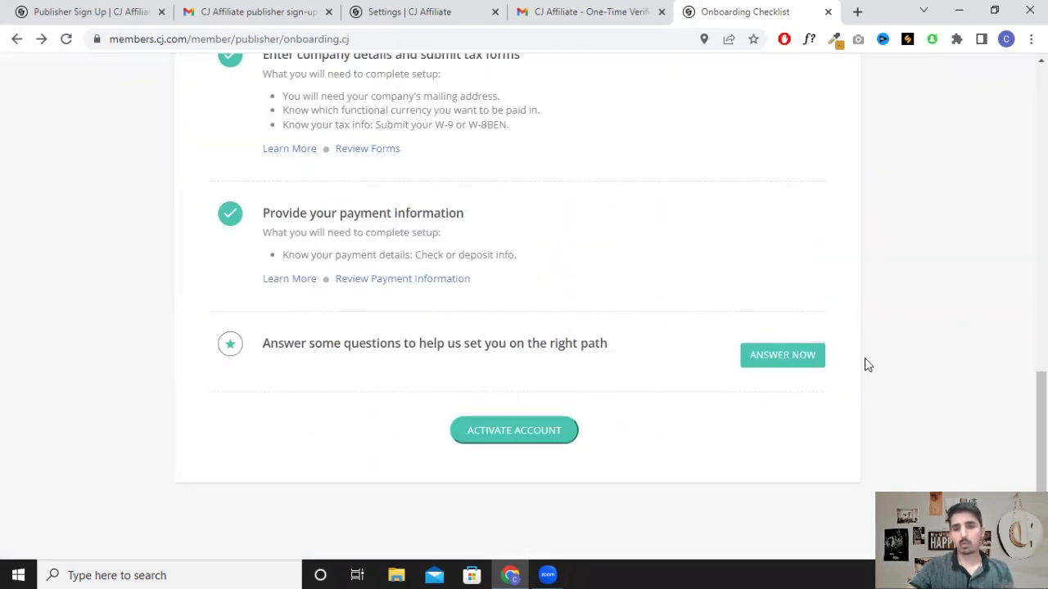
left_click(747, 362)
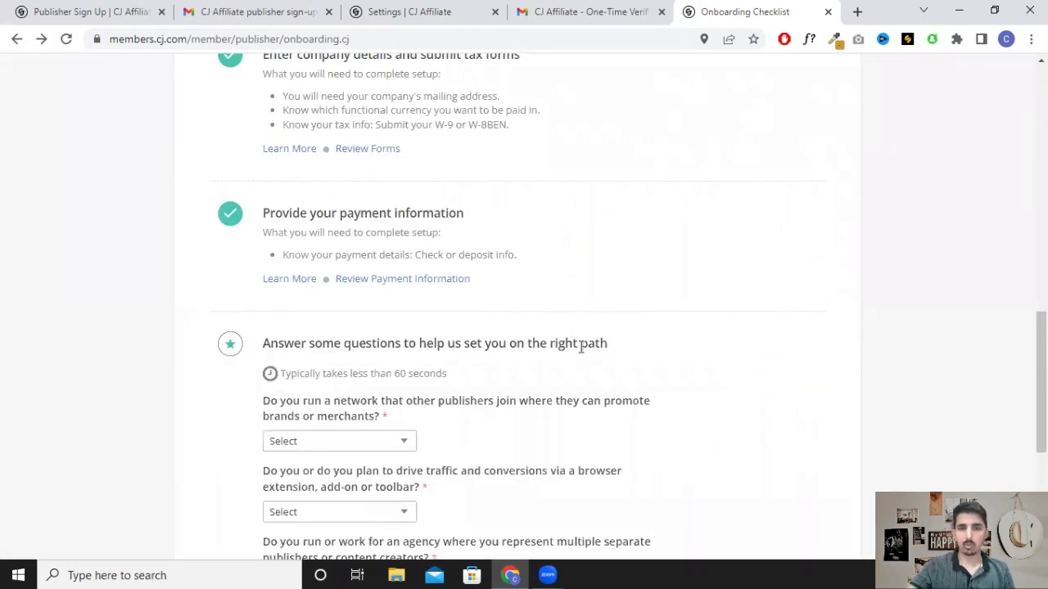
scroll(341, 218, "down", 3)
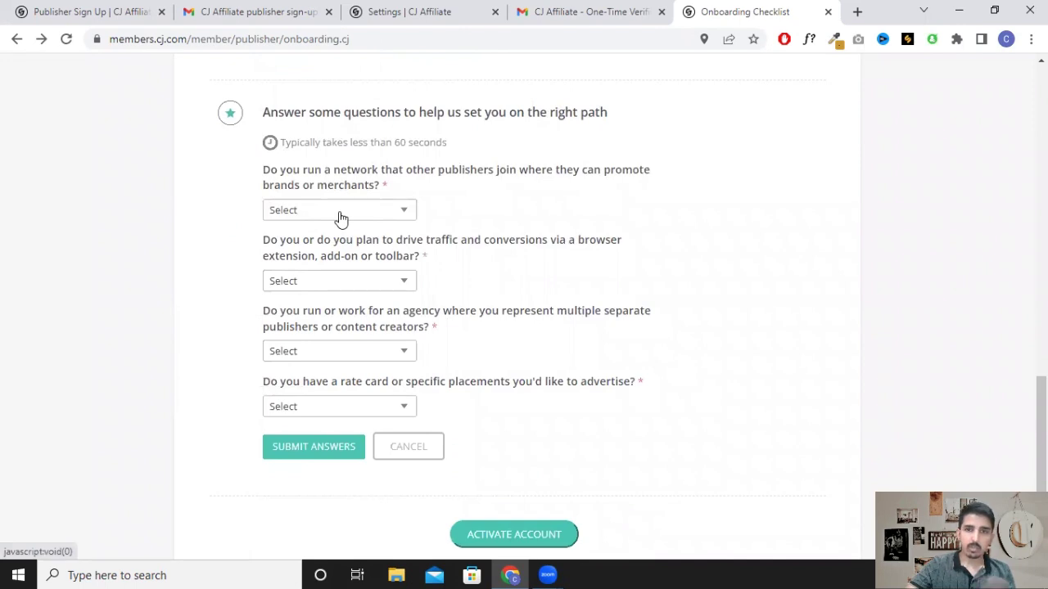
left_click(340, 214)
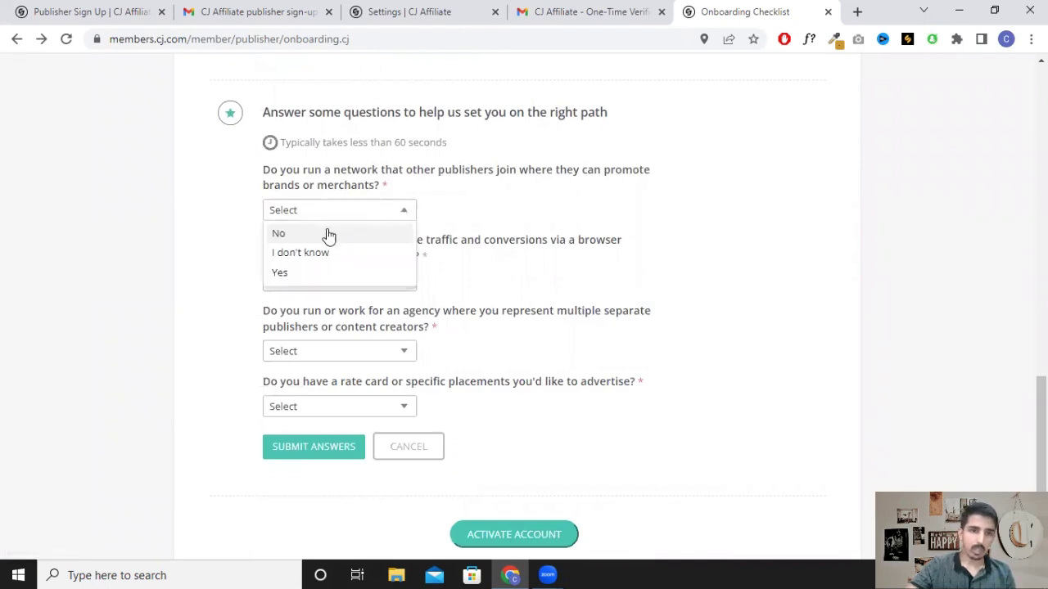
left_click(323, 233)
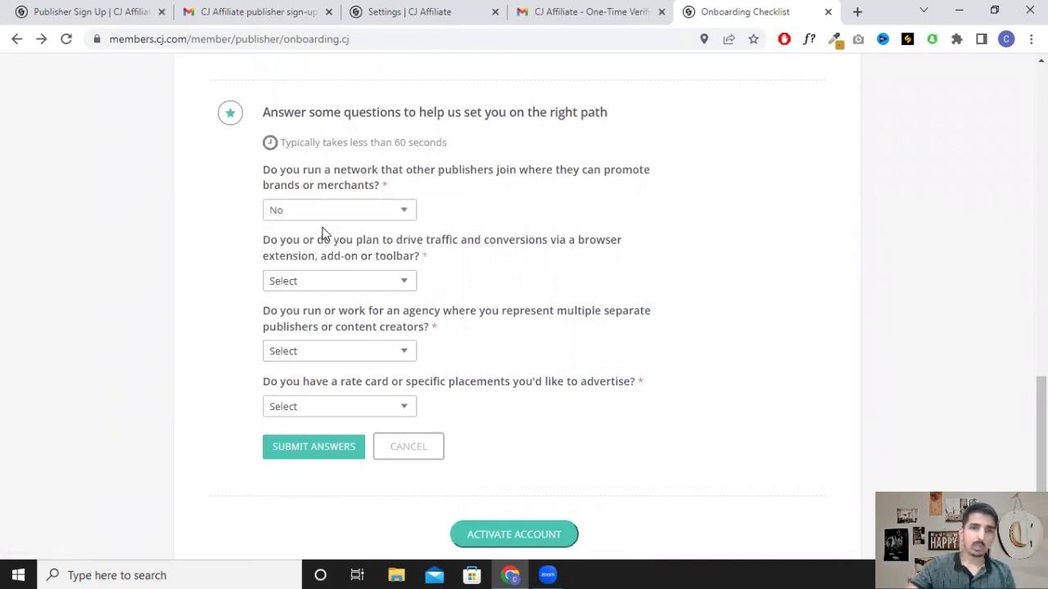
left_click(387, 281)
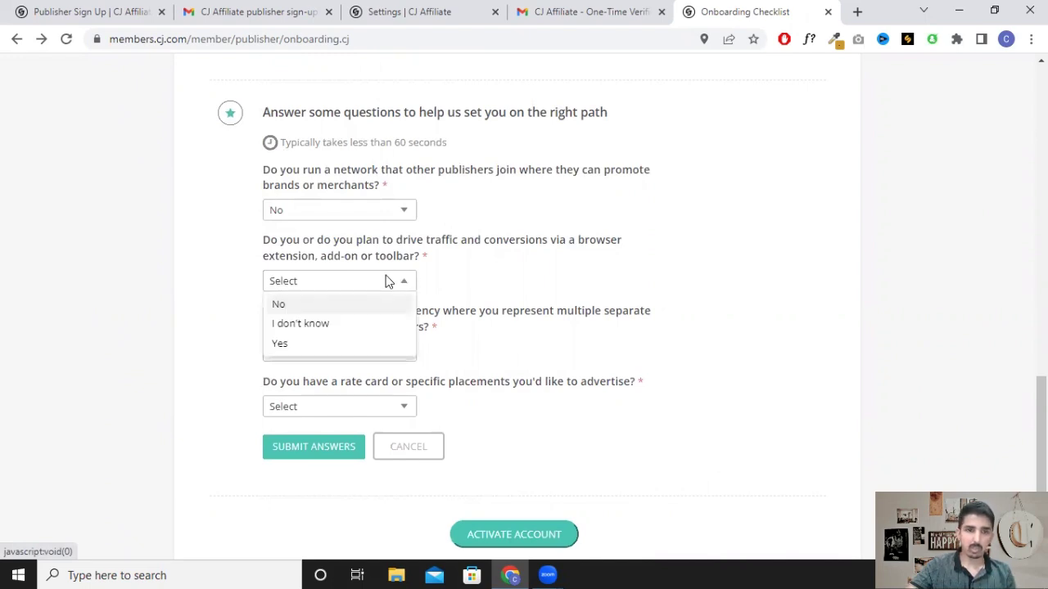
left_click(352, 304)
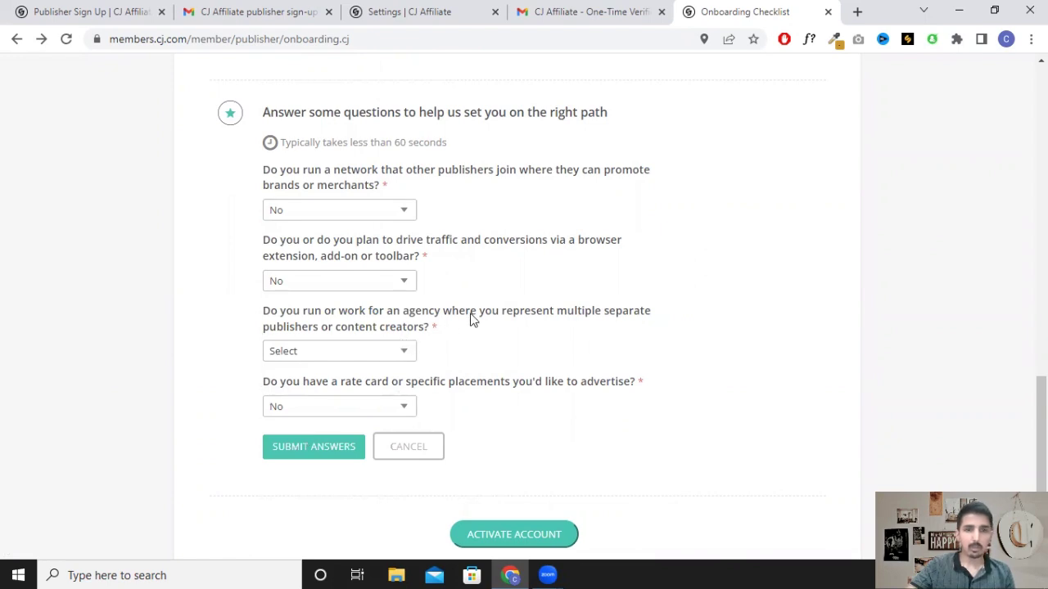
left_click(371, 352)
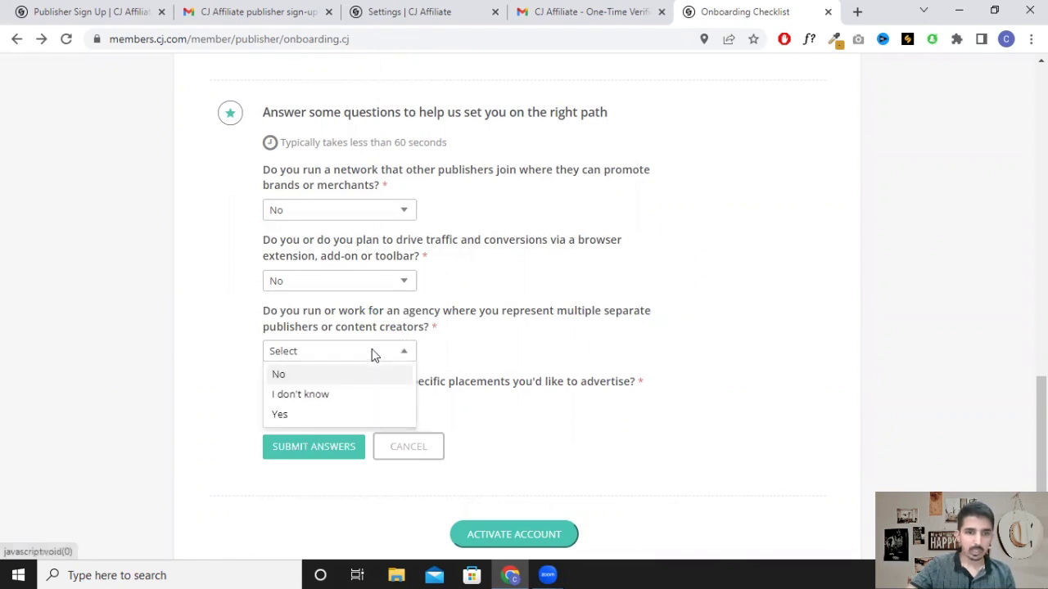
left_click(303, 375)
left_click(318, 453)
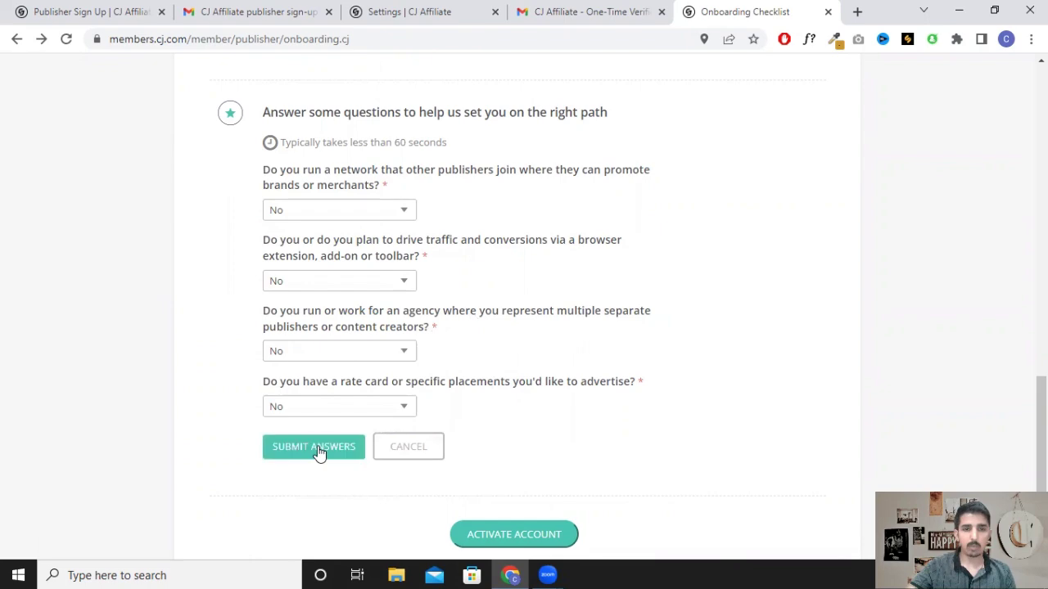
left_click(419, 449)
Step: Activate the publisher account from the onboarding checklist and acknowledge the activation message
scroll(582, 253, "up", 10)
scroll(679, 248, "down", 15)
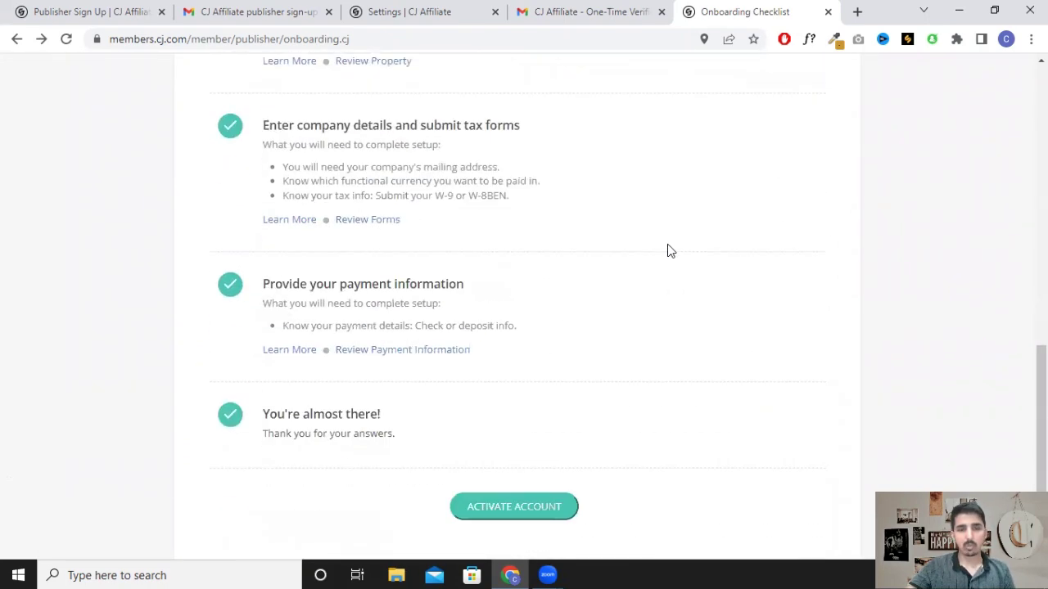
left_click(521, 433)
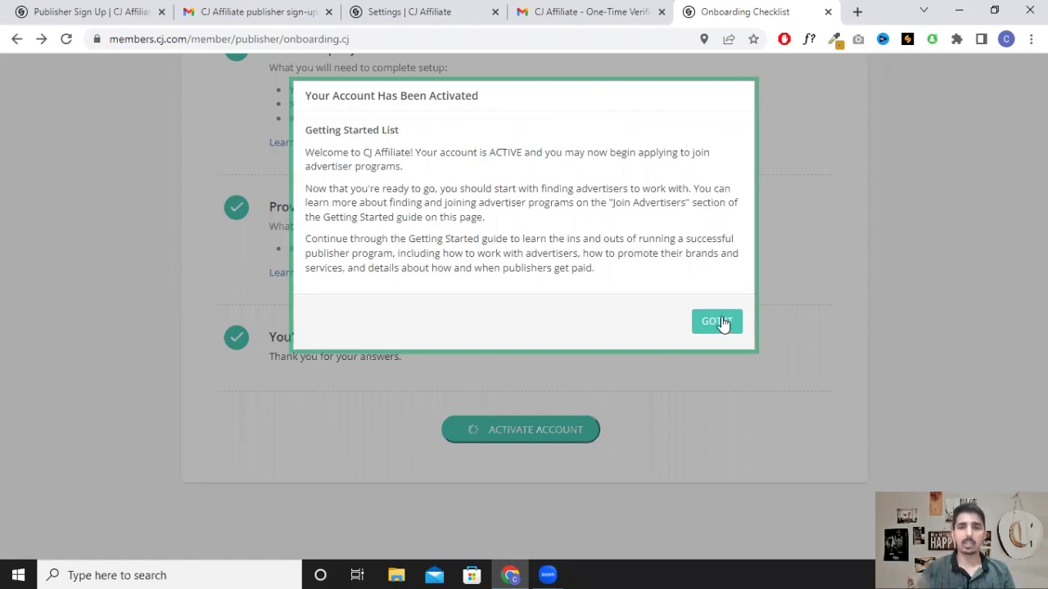
left_click(724, 322)
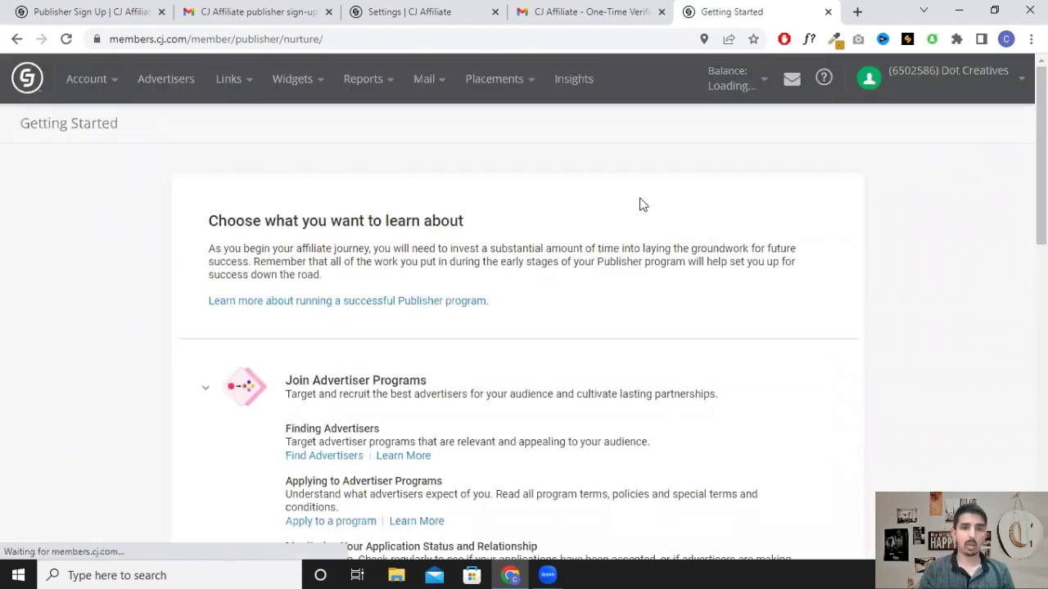
Step: Look through the Getting Started guide's topics on joining and promoting advertisers, payments and account essentials
scroll(803, 292, "down", 10)
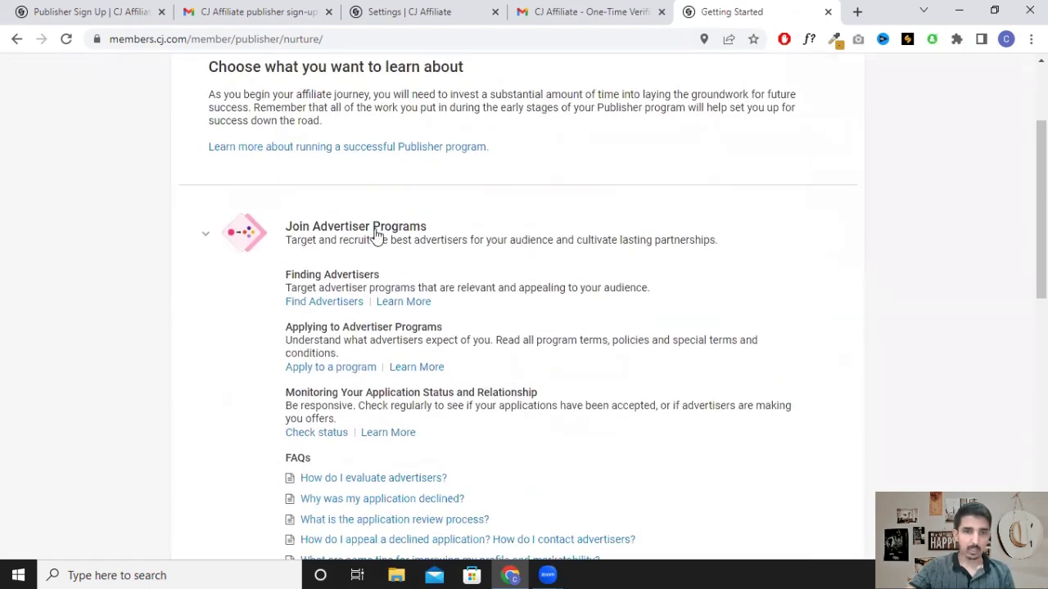
scroll(573, 225, "down", 1)
scroll(575, 224, "down", 1)
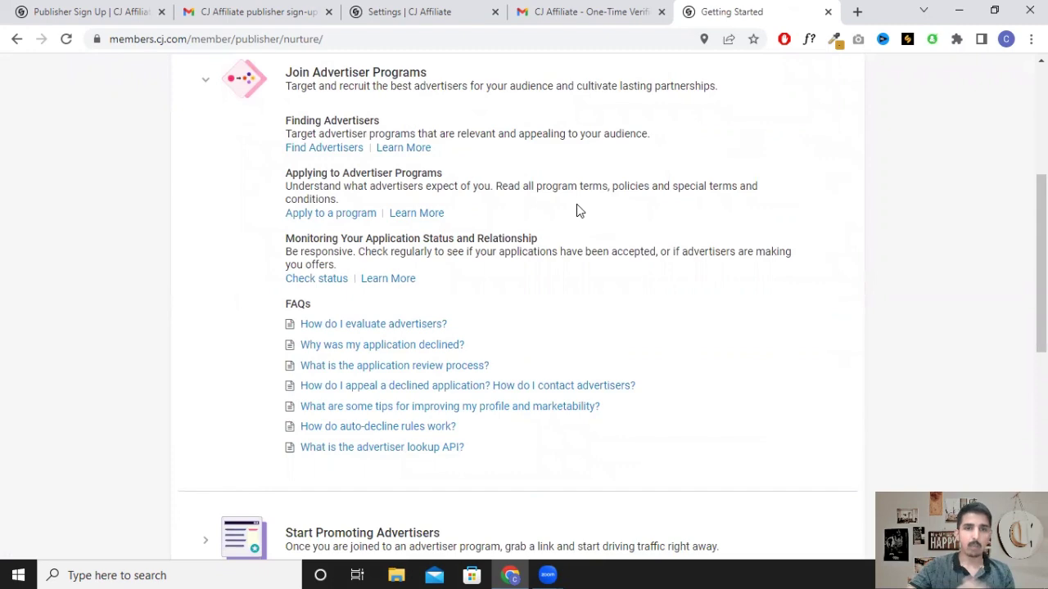
scroll(592, 236, "down", 3)
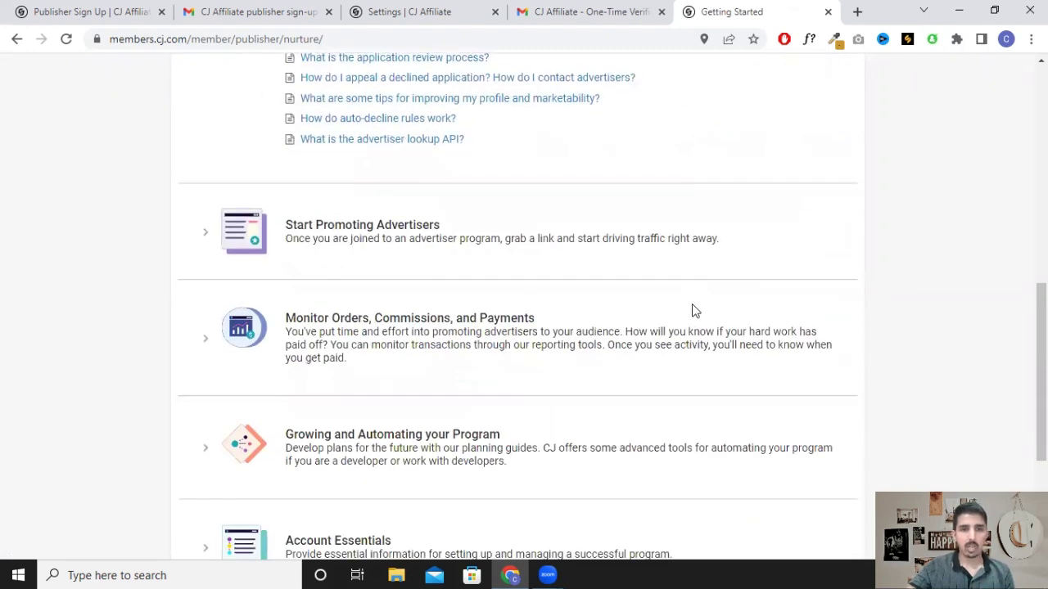
scroll(696, 299, "down", 1)
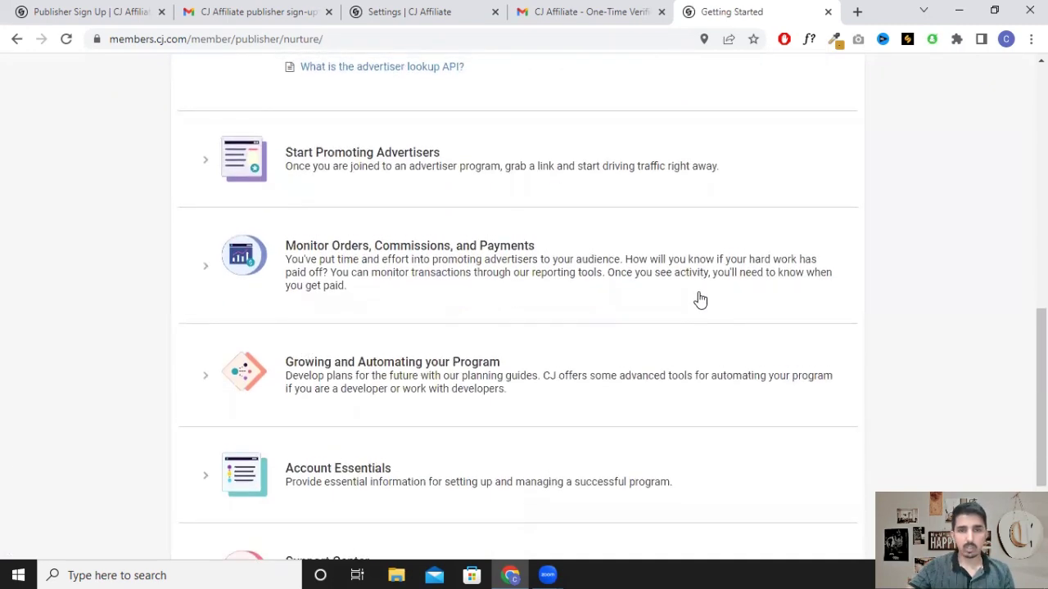
scroll(700, 300, "up", 10)
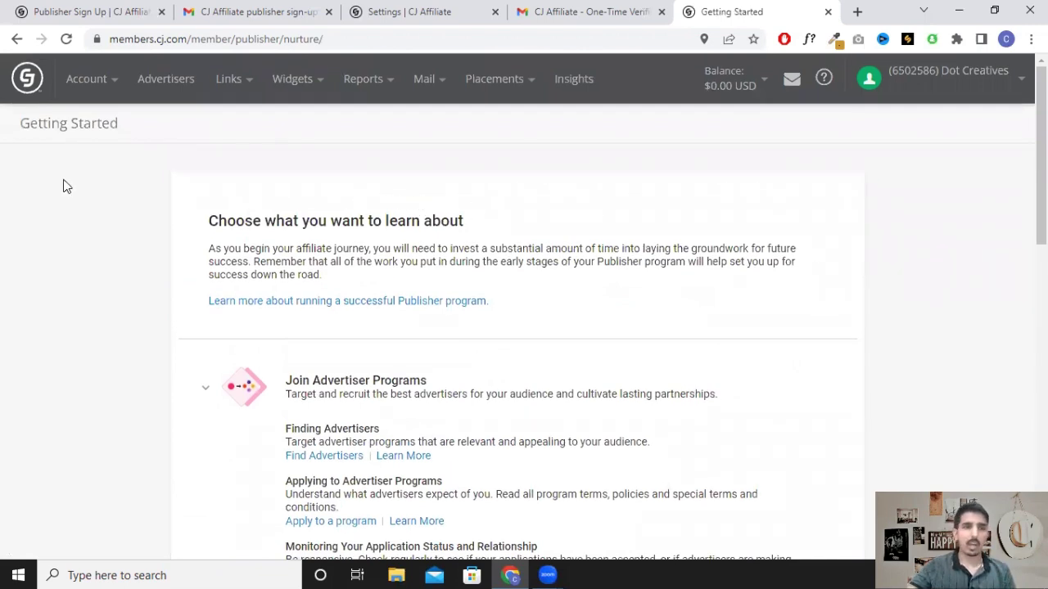
Step: Open the Advertisers page, dismiss the guided tour pop-up and browse the list of advertiser programs
left_click(167, 85)
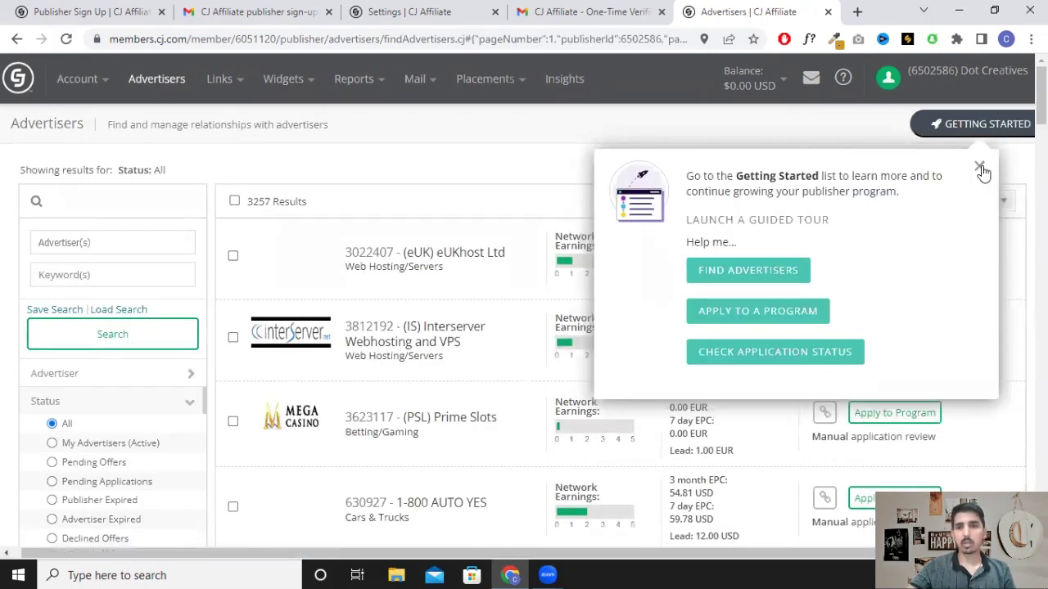
left_click(980, 169)
scroll(728, 351, "down", 6)
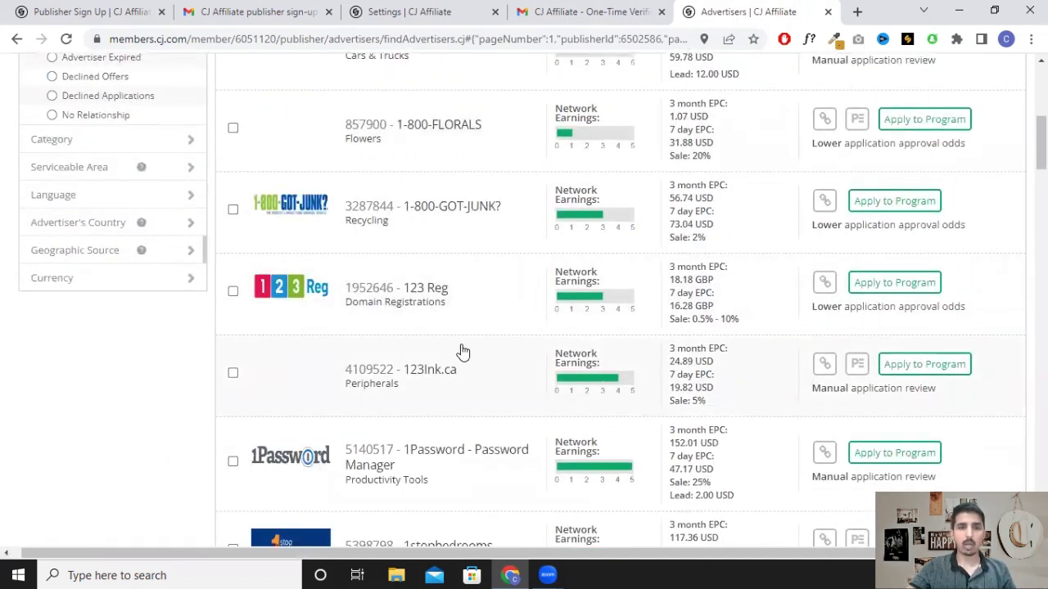
scroll(464, 336, "up", 8)
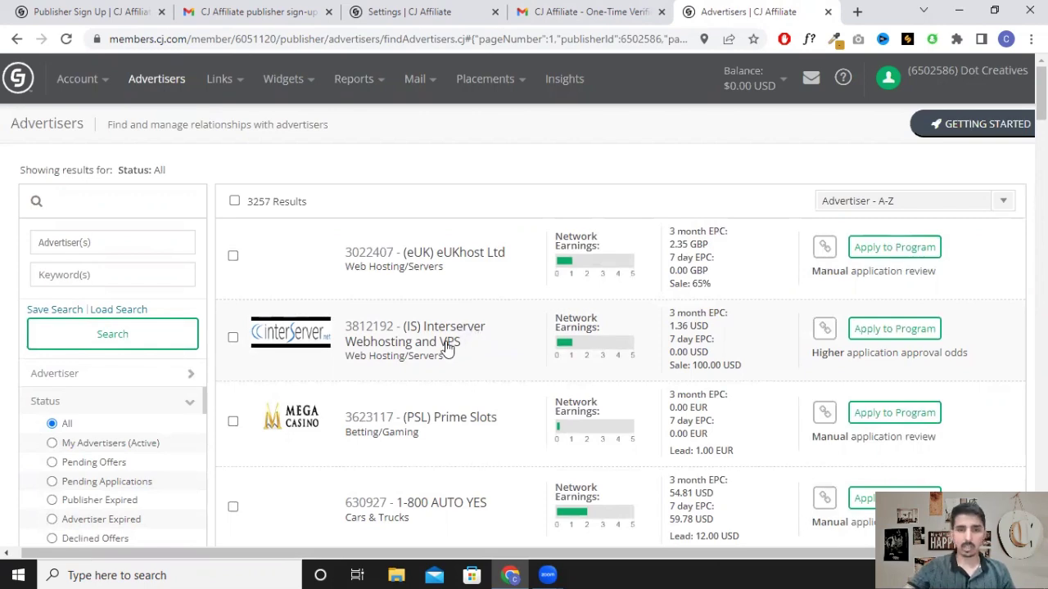
Step: Expand the Interserver Webhosting and VPS advertiser and review its company details, serviceable area, description and current promotion
left_click(458, 348)
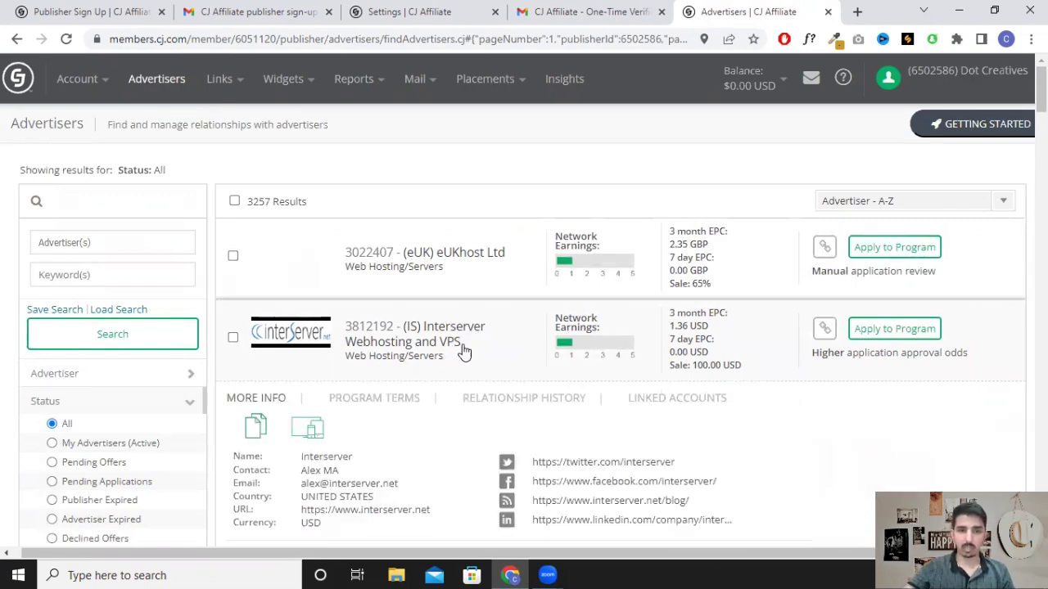
scroll(498, 334, "down", 3)
scroll(524, 302, "down", 2)
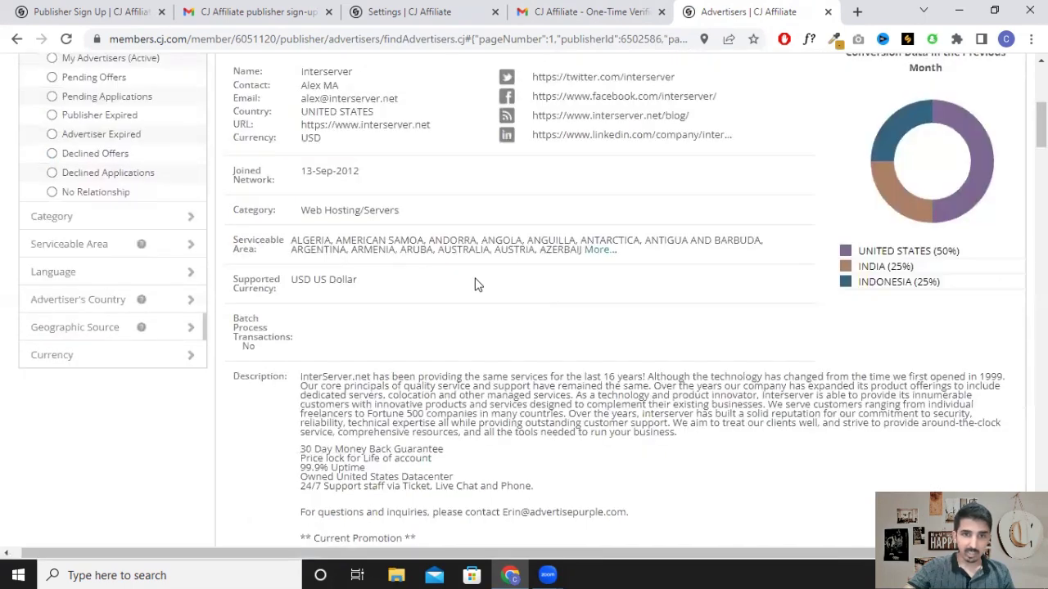
scroll(460, 265, "up", 2)
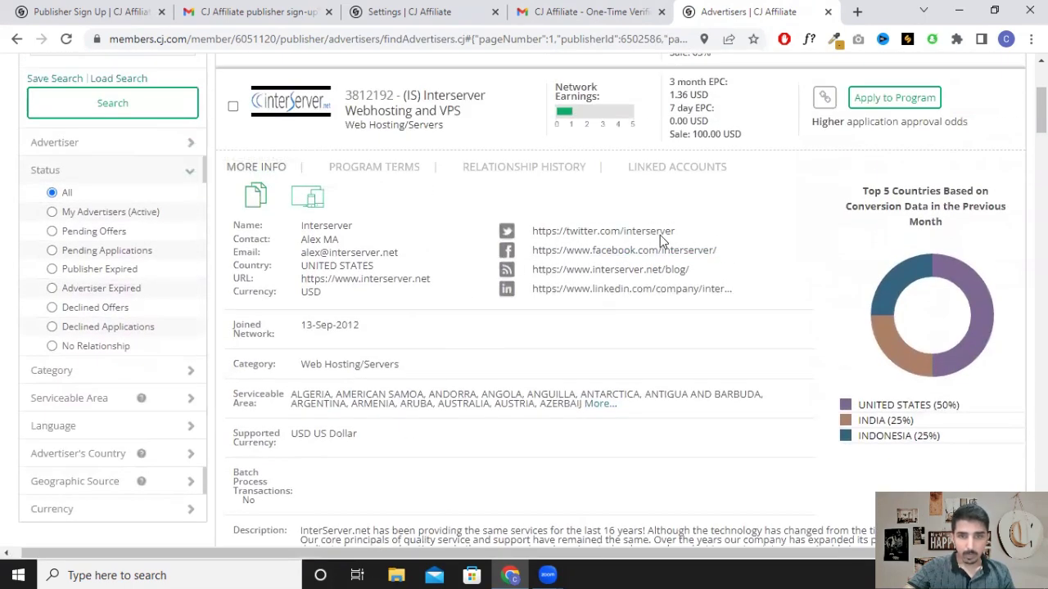
scroll(426, 277, "down", 1)
scroll(426, 277, "down", 3)
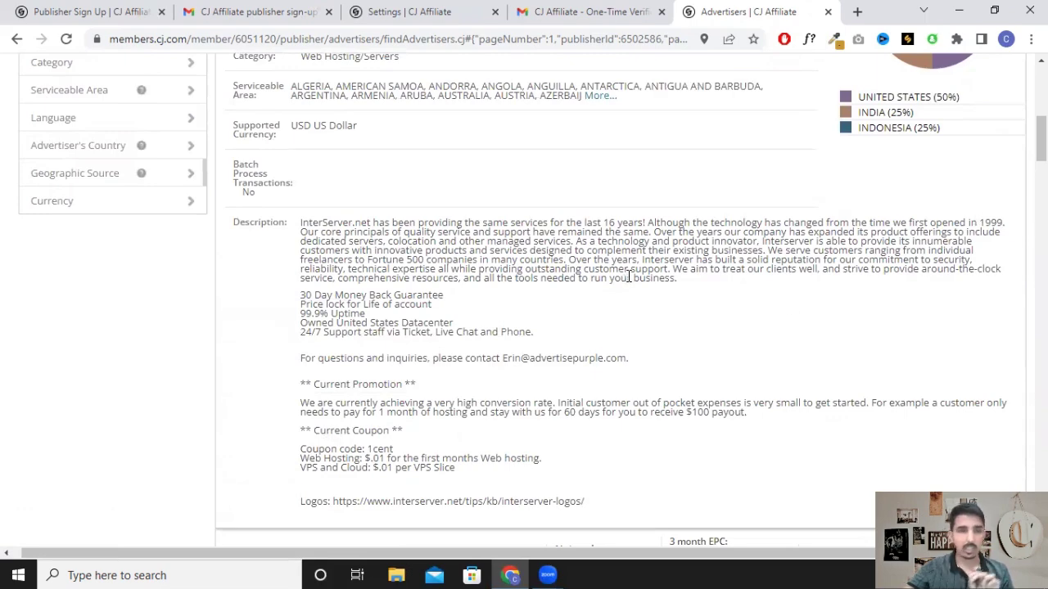
scroll(983, 225, "up", 1)
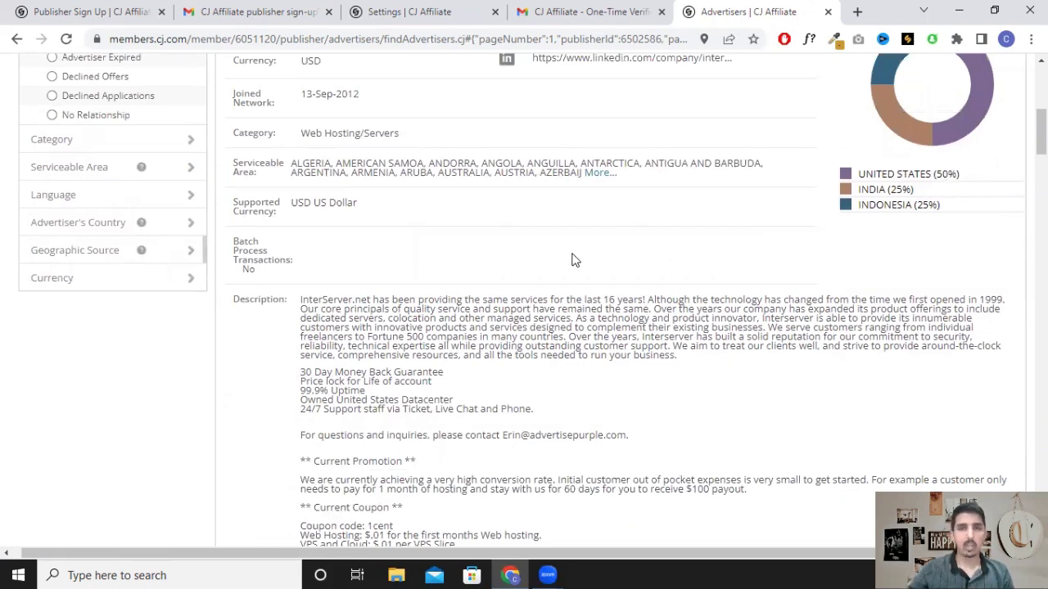
scroll(581, 258, "down", 2)
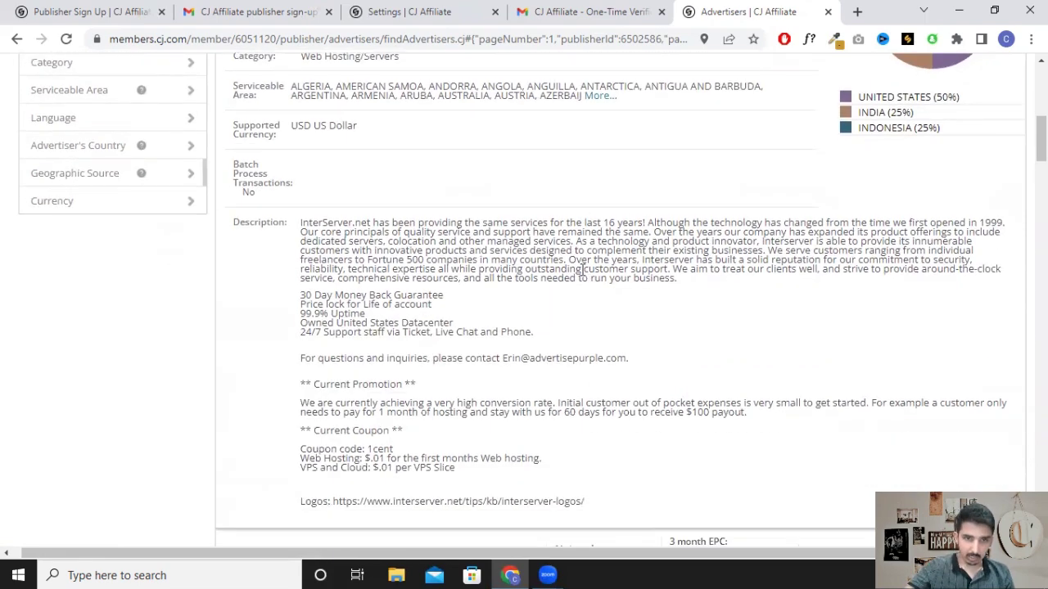
Step: Review the Interserver Webhosting and VPS details again and compare its application approval odds with the other advertisers in the list
scroll(739, 203, "up", 5)
scroll(739, 203, "up", 2)
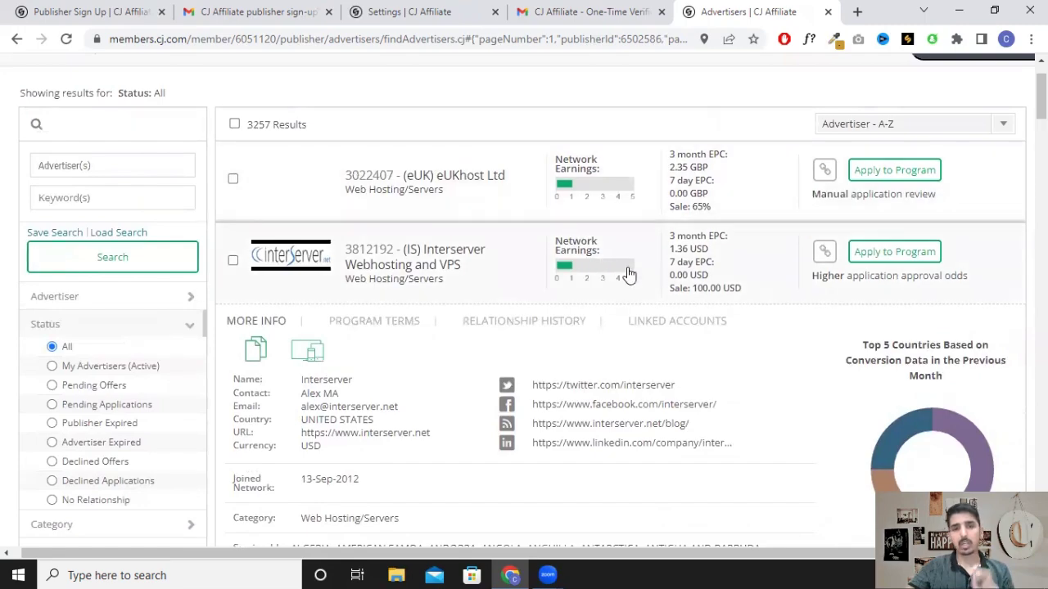
scroll(573, 266, "down", 3)
scroll(573, 266, "down", 3)
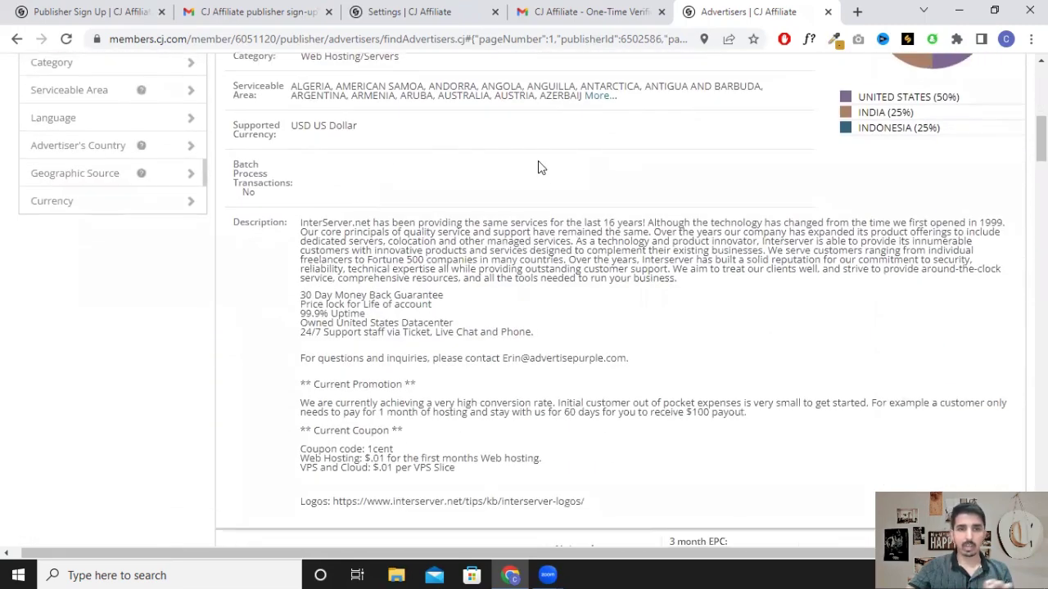
scroll(533, 164, "down", 5)
scroll(459, 246, "down", 1)
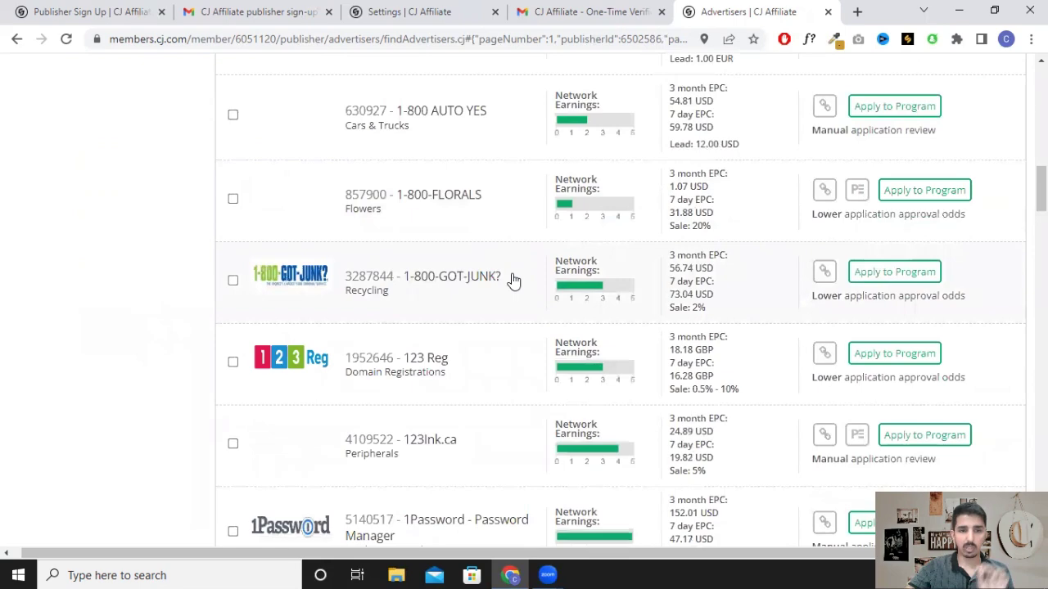
scroll(510, 281, "up", 8)
scroll(804, 243, "up", 4)
scroll(818, 233, "down", 1)
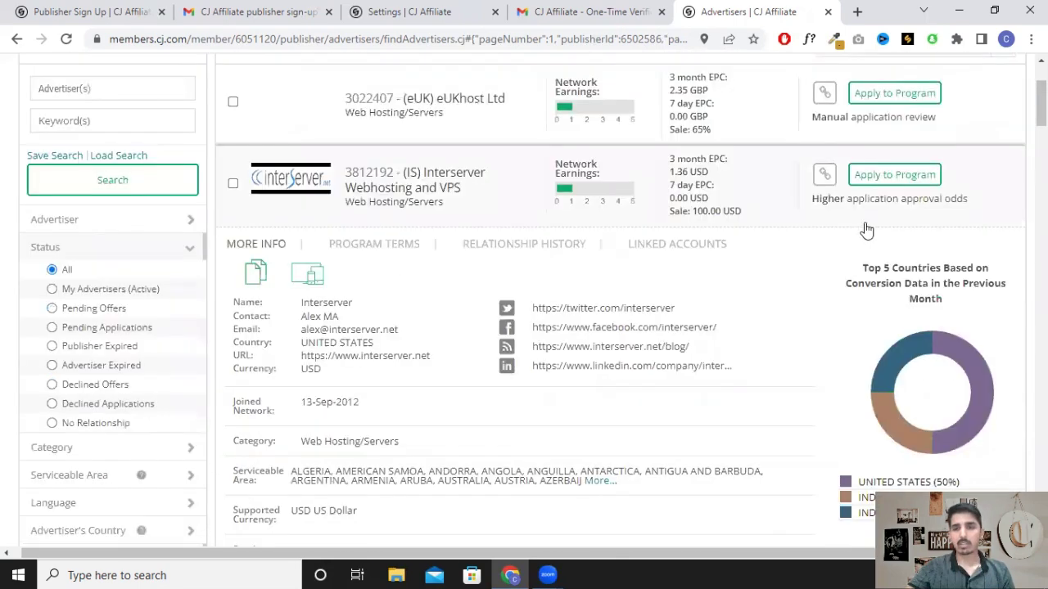
Step: Apply to the Interserver Webhosting and VPS program, close the application result window and return to the start of the advertiser list
left_click(899, 177)
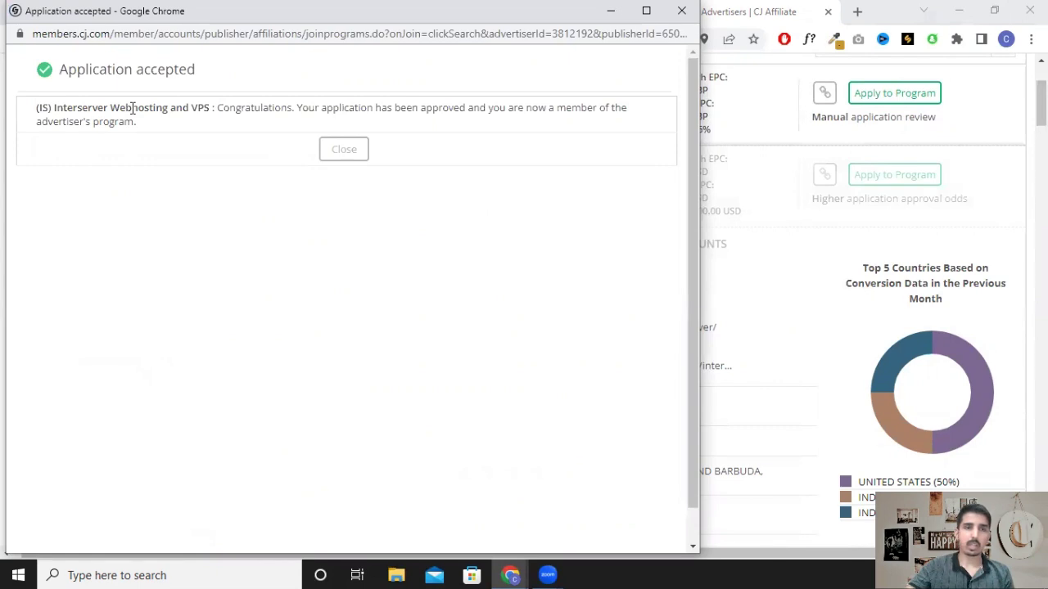
left_click(348, 151)
scroll(1024, 231, "down", 10)
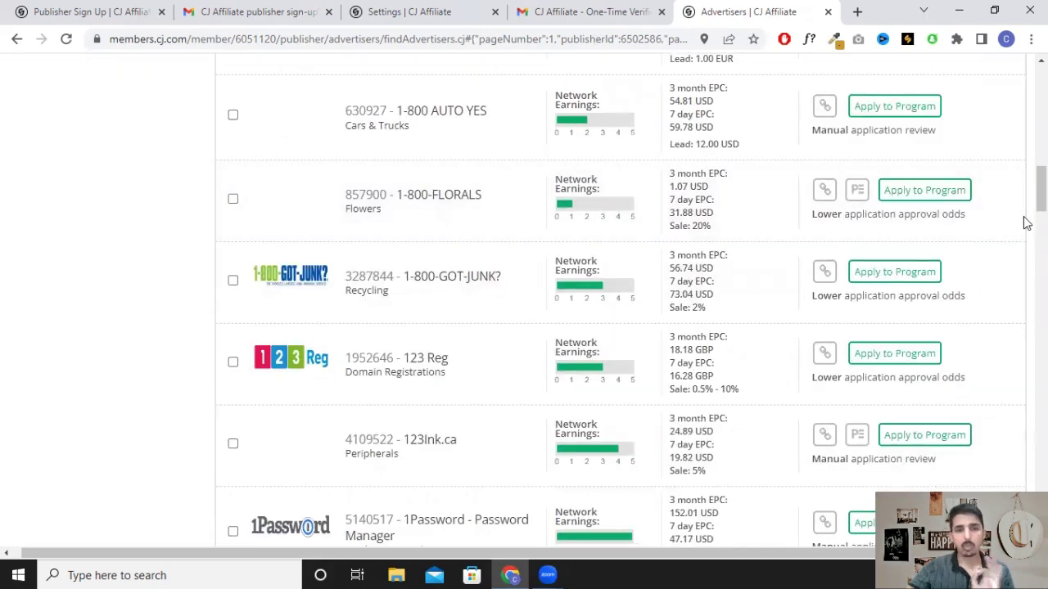
scroll(1027, 225, "up", 10)
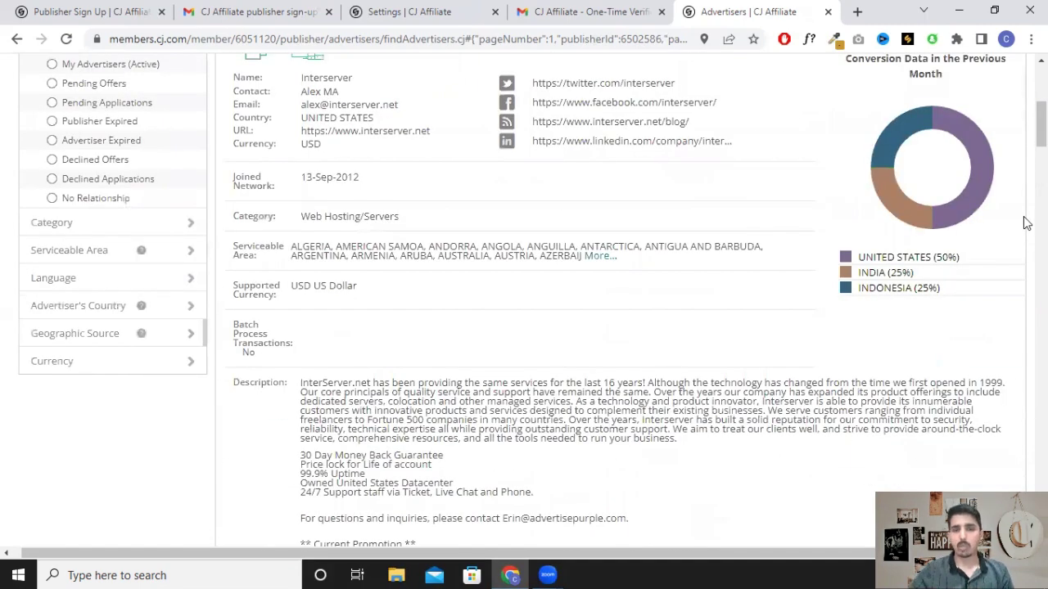
scroll(1027, 224, "up", 3)
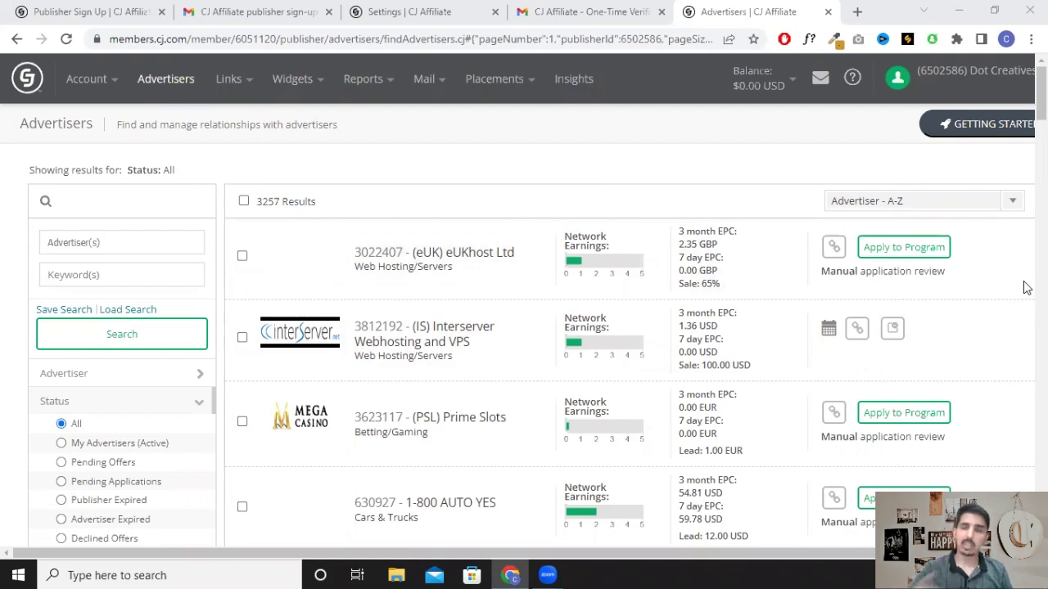
Step: Open the links offered by Interserver Webhosting and VPS and show the code for its Web Hosting text link
left_click(861, 332)
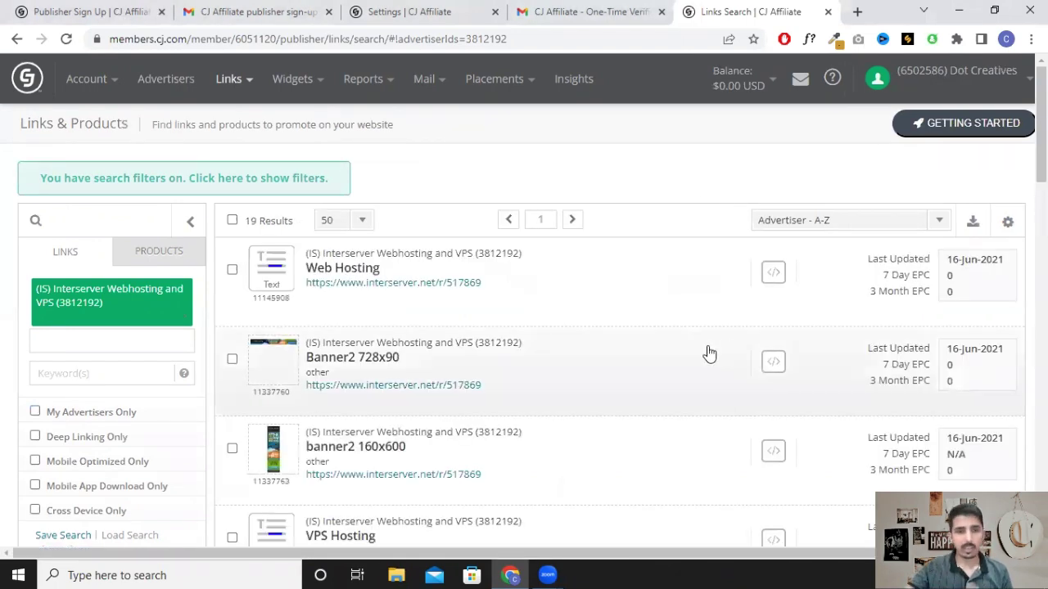
scroll(622, 298, "down", 1)
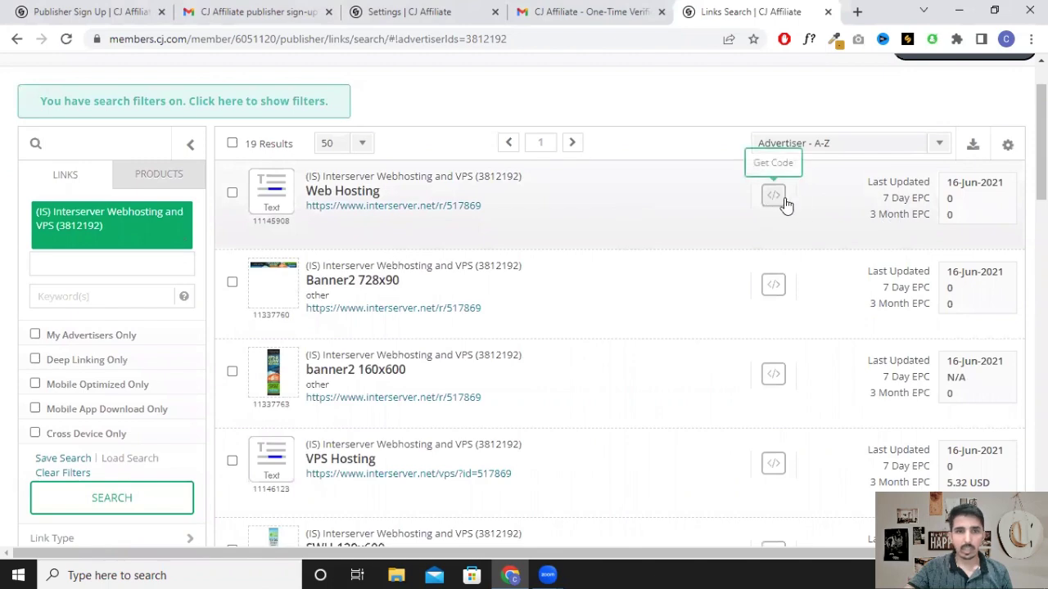
left_click(774, 198)
scroll(748, 248, "down", 2)
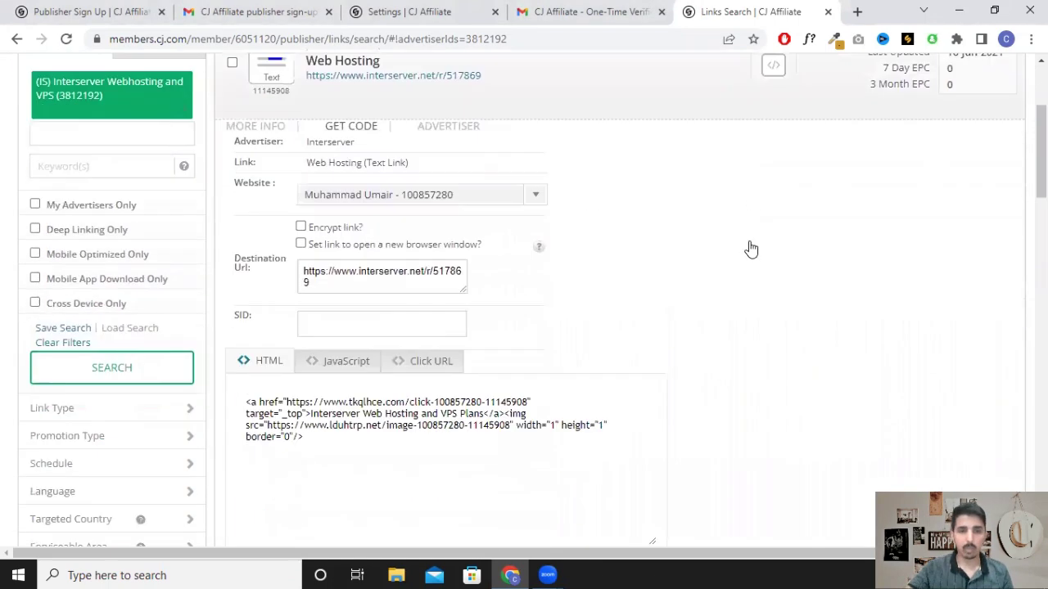
scroll(748, 246, "down", 2)
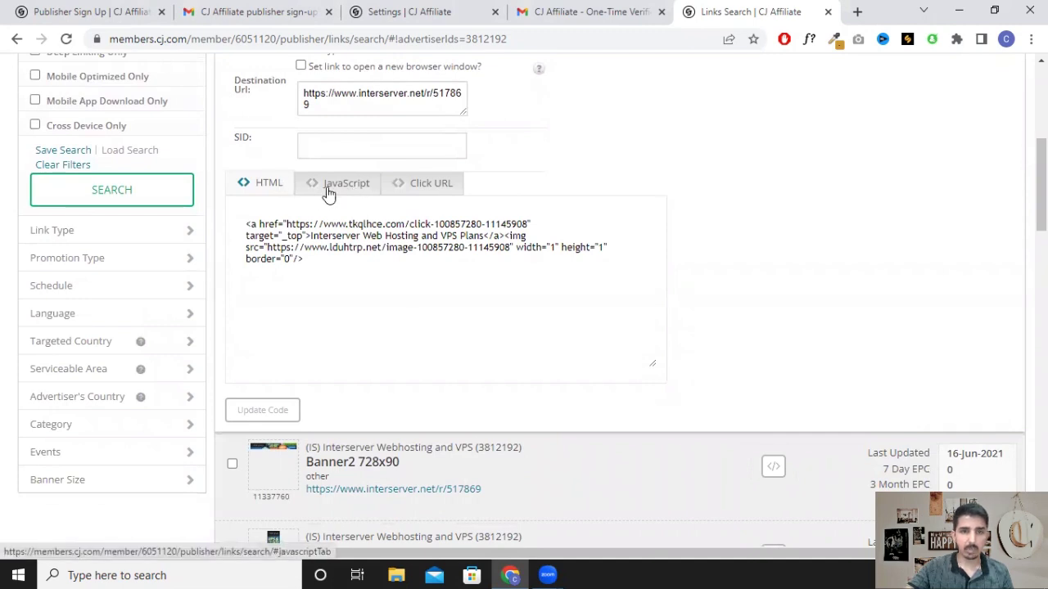
Step: Compare the Web Hosting link's HTML, JavaScript and Click URL formats and select the whole click URL
left_click(432, 185)
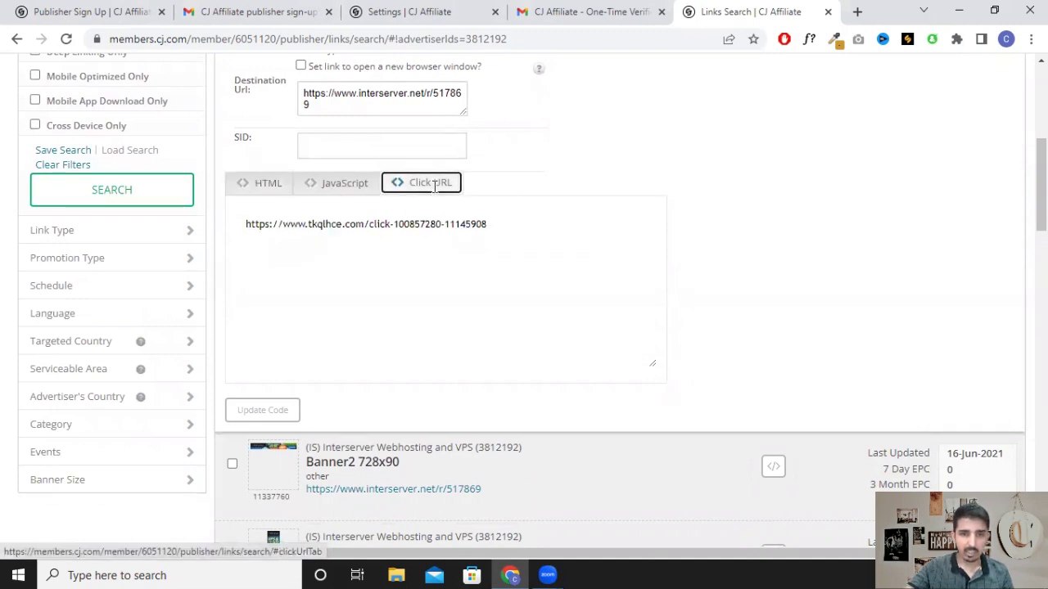
left_click(261, 185)
left_click(340, 185)
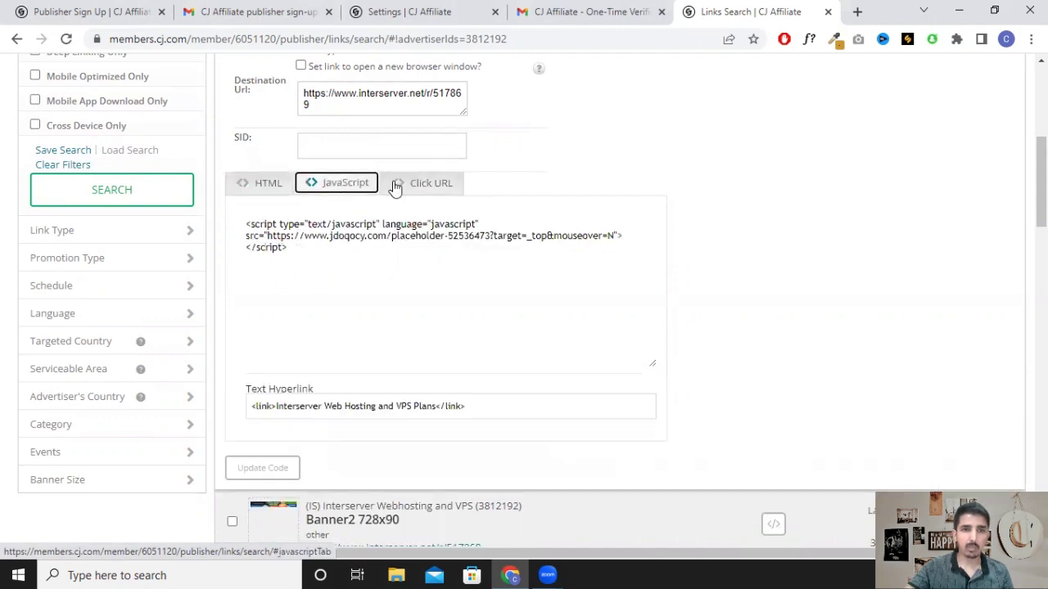
left_click(426, 183)
left_click(475, 224)
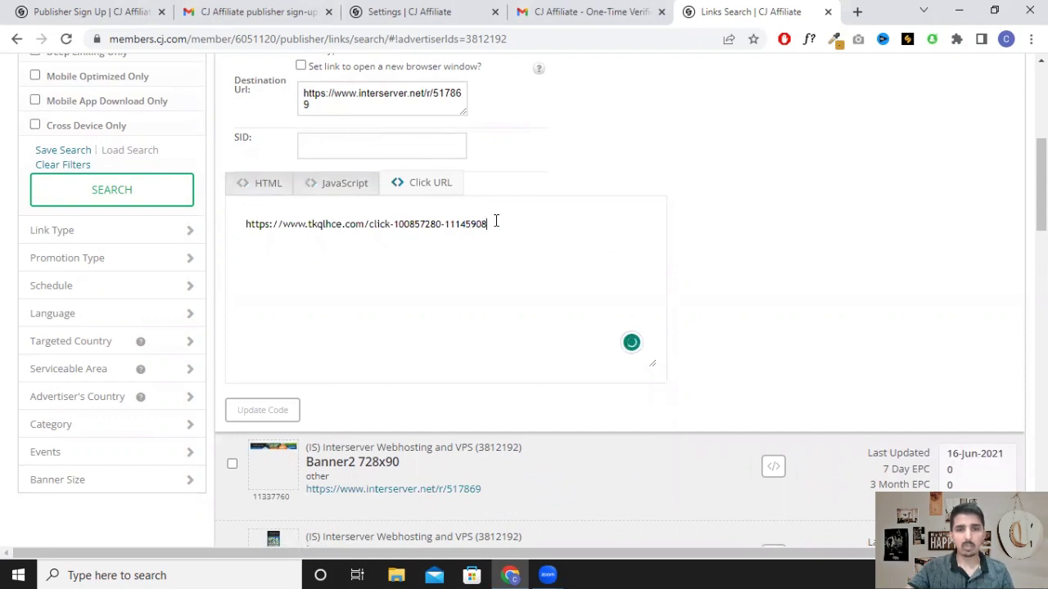
triple_click(496, 223)
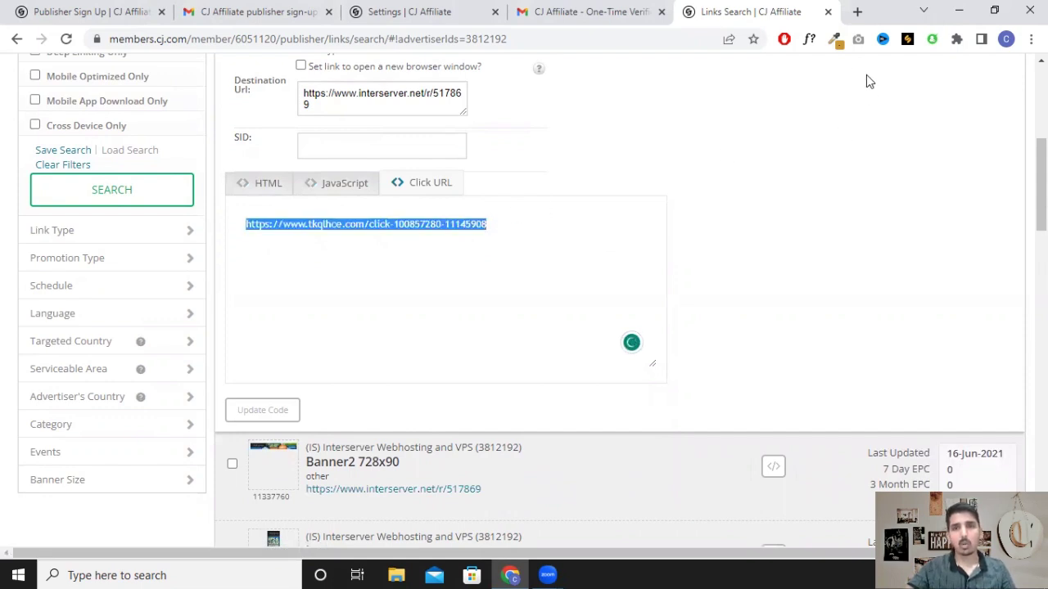
Step: Open a blank browser tab and return to the start of the Links & Products page
left_click(856, 11)
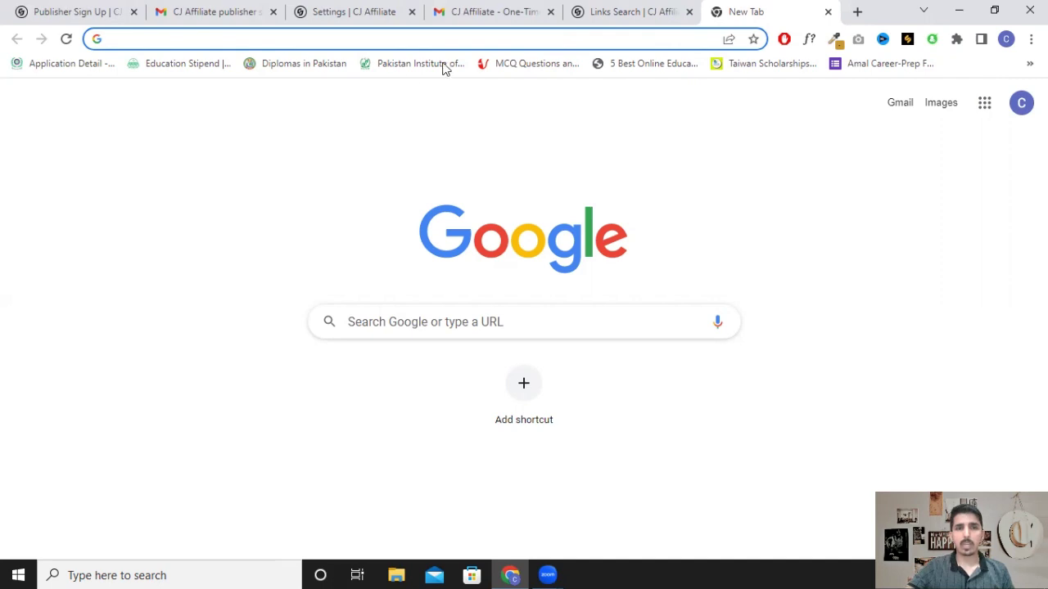
left_click(619, 12)
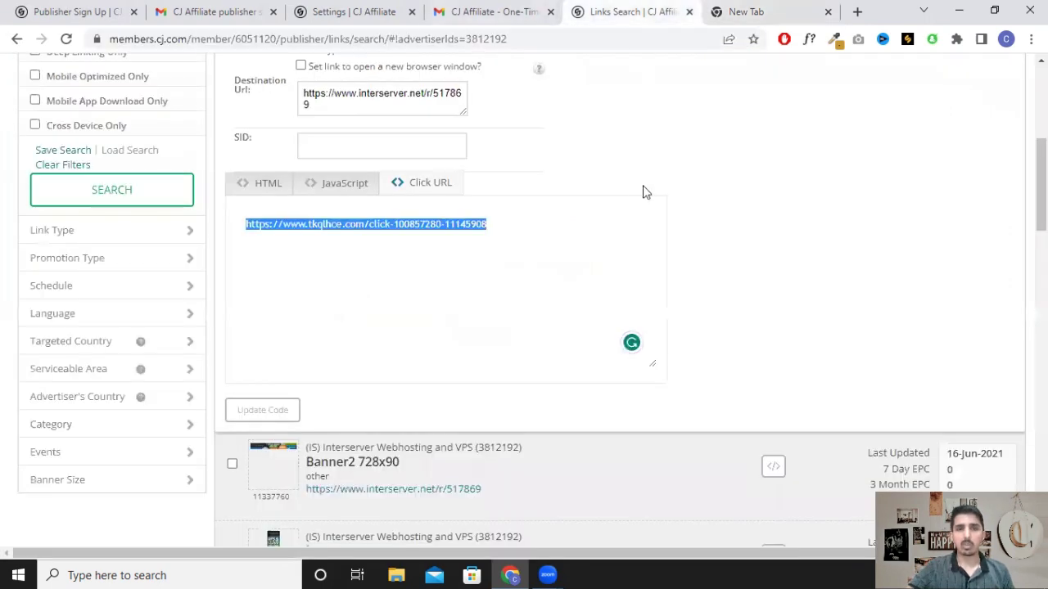
scroll(642, 191, "up", 5)
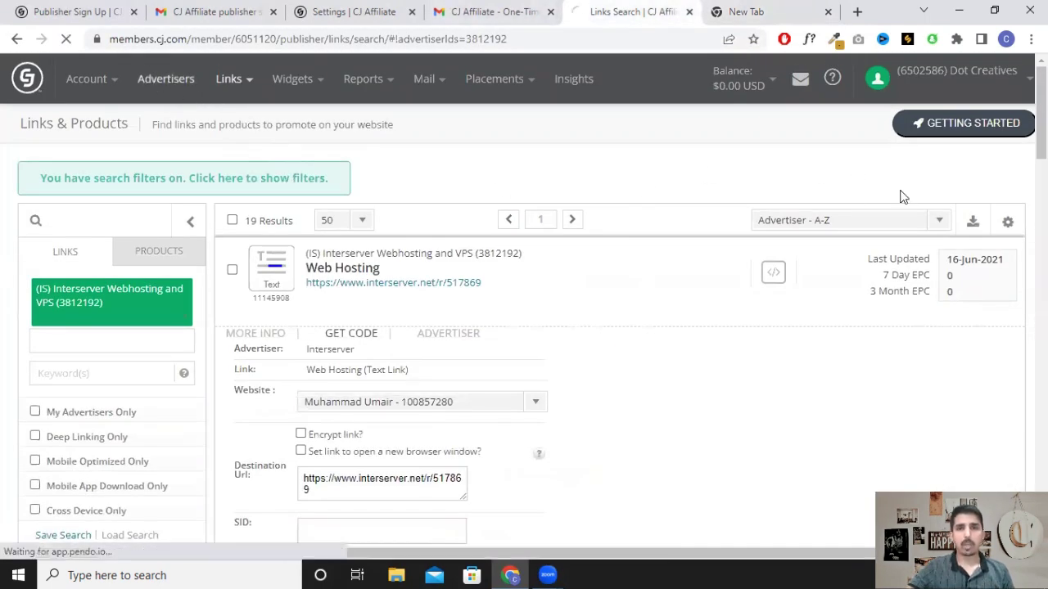